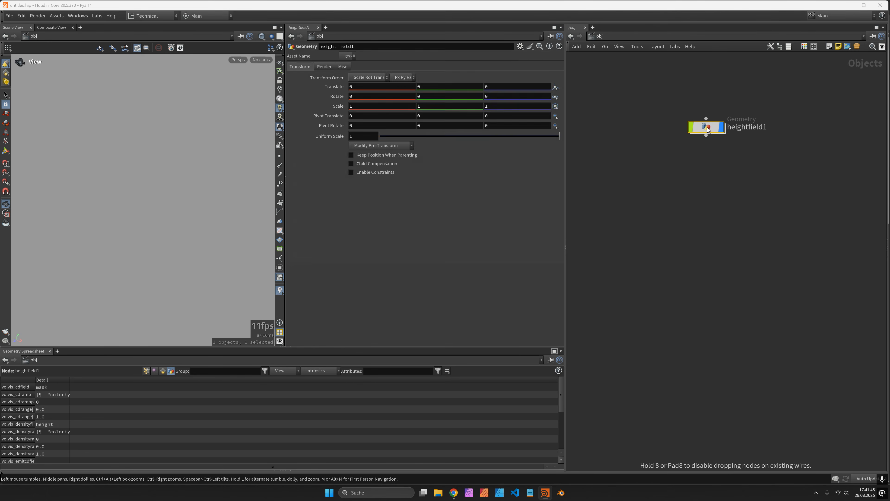
- Add a HeightField Noise node below the heightfield1 node inside the heightfield geometry
key("space+h")
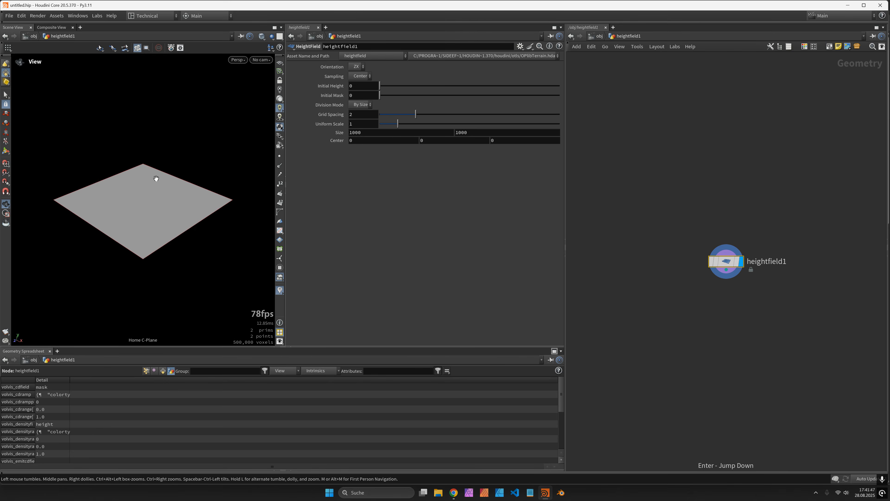
left_click_drag(157, 179, 163, 213)
right_click_drag(163, 214, 181, 216)
middle_click_drag(182, 216, 172, 184)
scroll(172, 184, "up", 1)
middle_click_drag(750, 335, 723, 210)
key("Tab")
type("hfnoise")
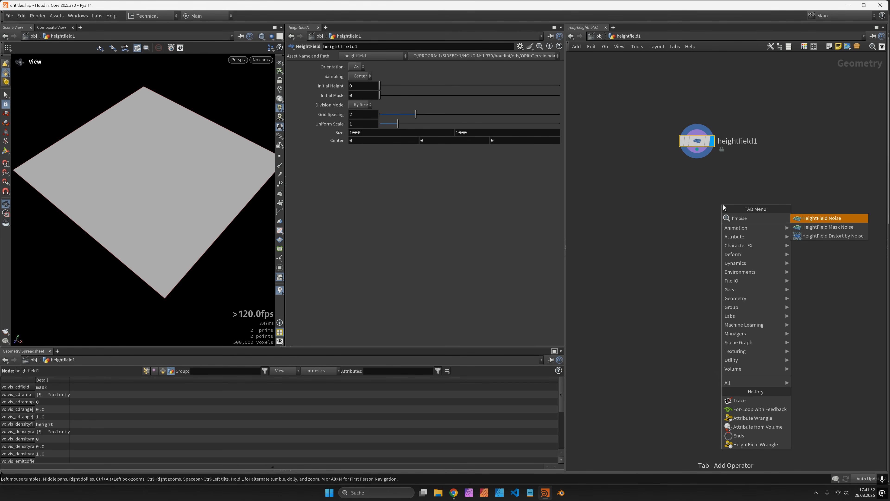
key("Return")
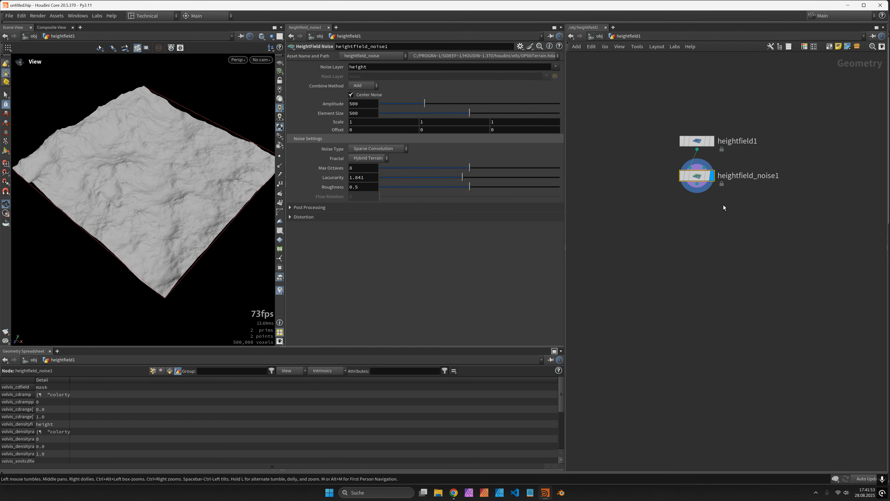
- Set the noise's amplitude to 1000, its element size to 1000 and its max octaves to 3
double_click(360, 104)
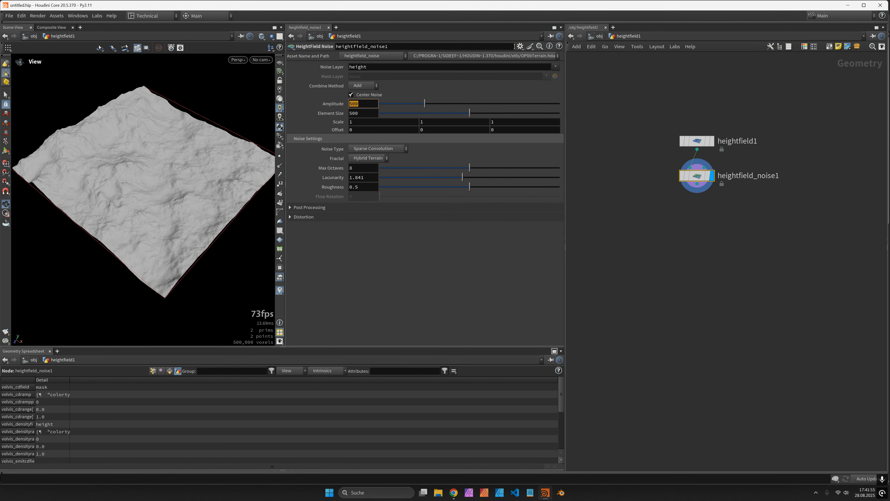
type("1000")
key("Tab")
type("10")
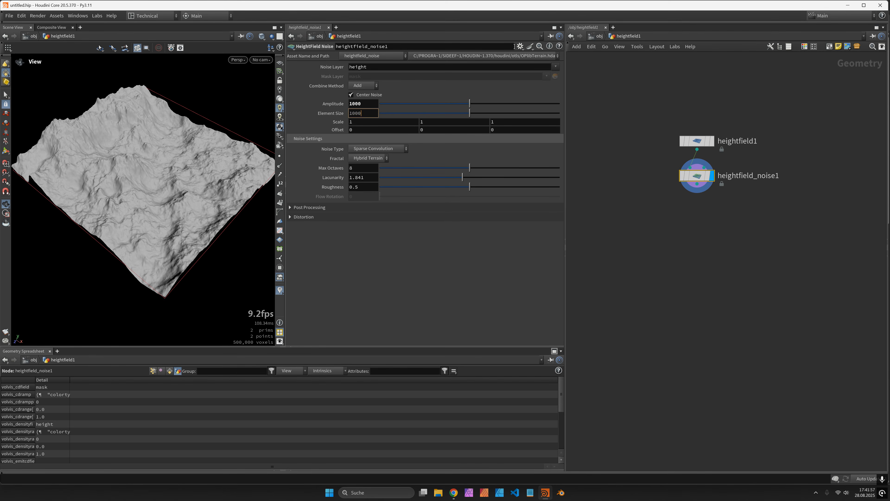
key("Return")
left_click(365, 169)
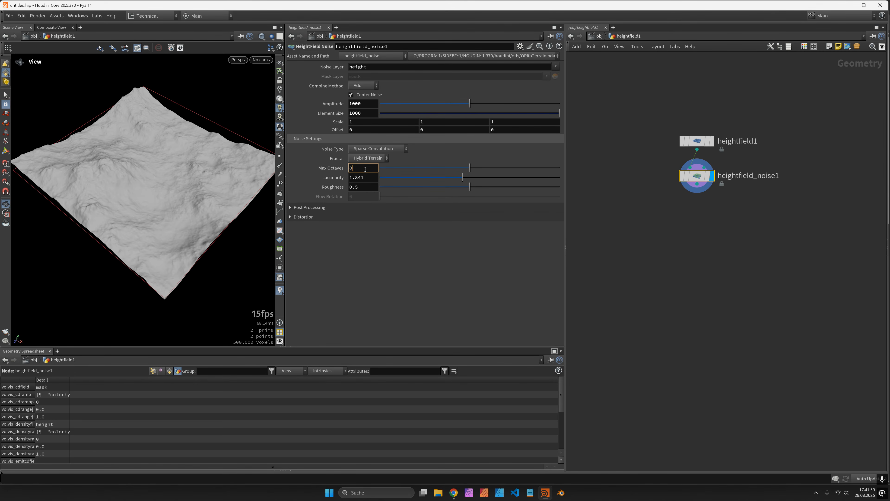
type("3")
key("Return")
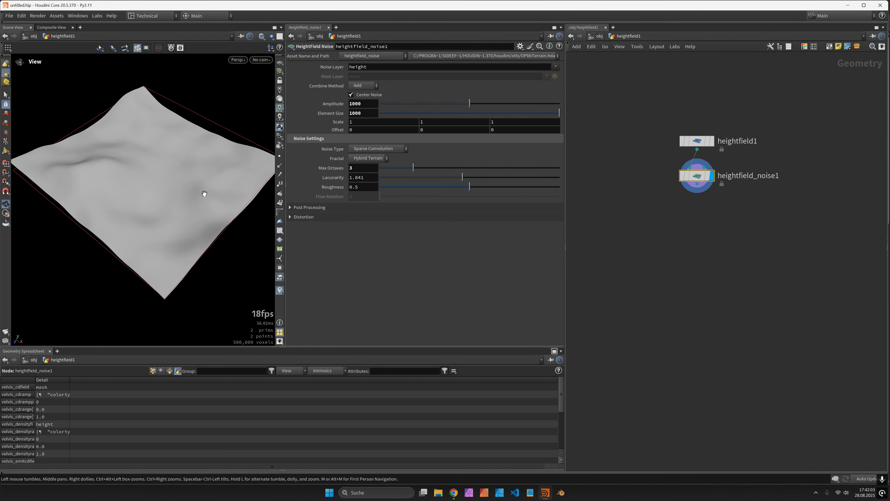
- Try a Trace node with a threshold of 50.5 on the noise heightfield, and delete the node
left_click_drag(205, 193, 174, 176)
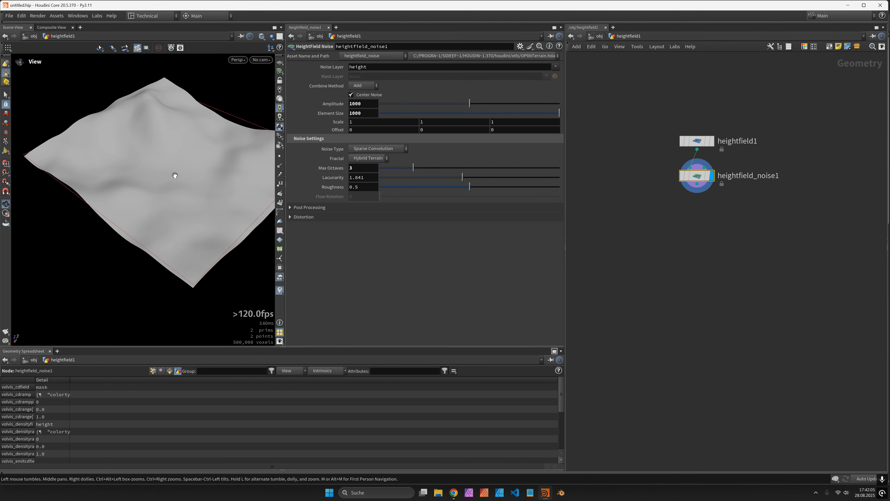
key("Tab")
type("trace")
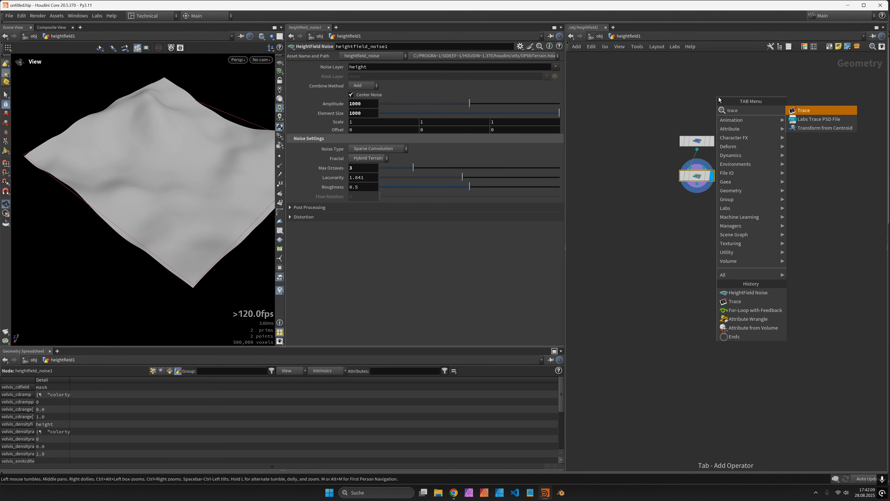
key("Return")
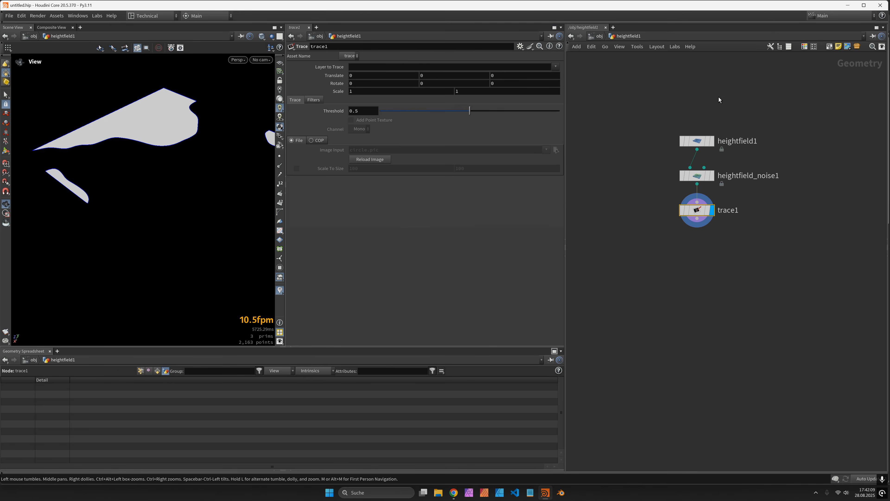
mouse_move(361, 115)
middle_mouse_down()
mouse_move(362, 74)
mouse_move(417, 81)
mouse_move(373, 87)
mouse_move(391, 84)
middle_mouse_up()
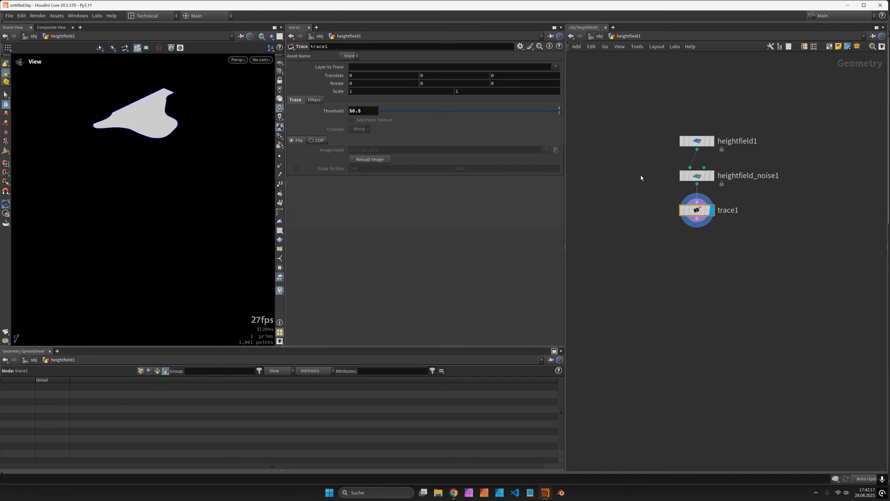
mouse_move(694, 211)
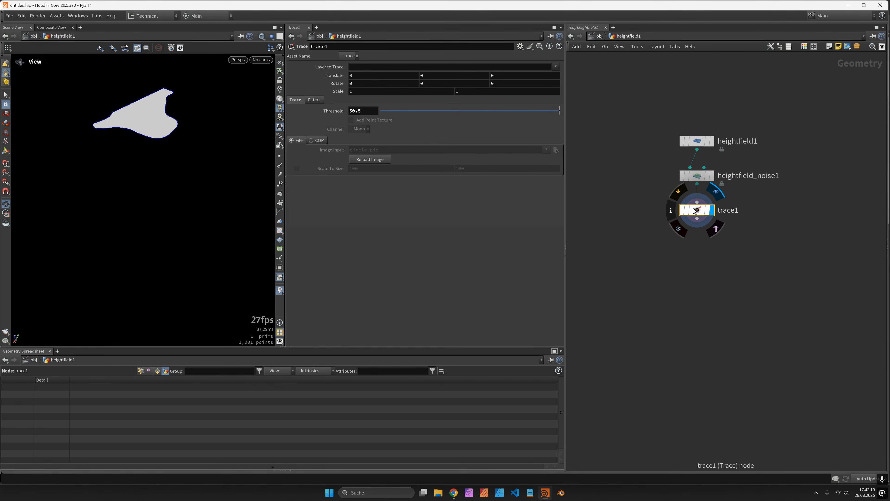
key("Delete")
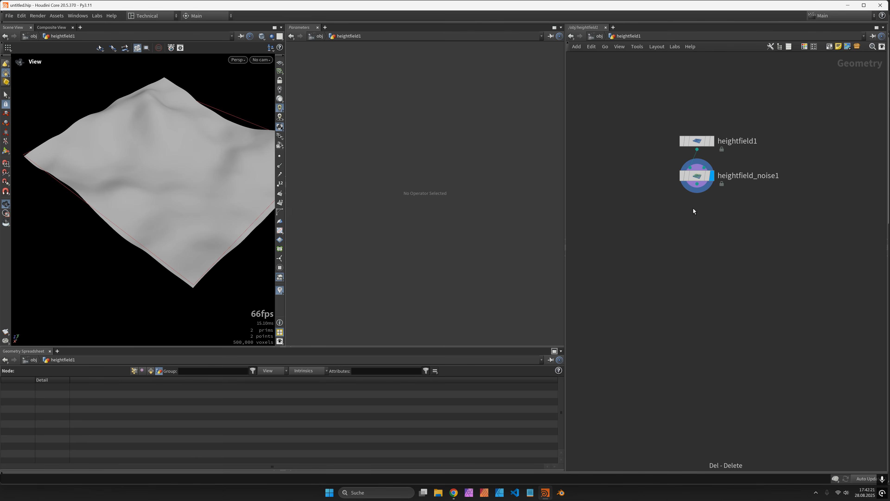
- Add a HeightField Wrangle node below the heightfield noise node
left_click(697, 179)
key("Tab")
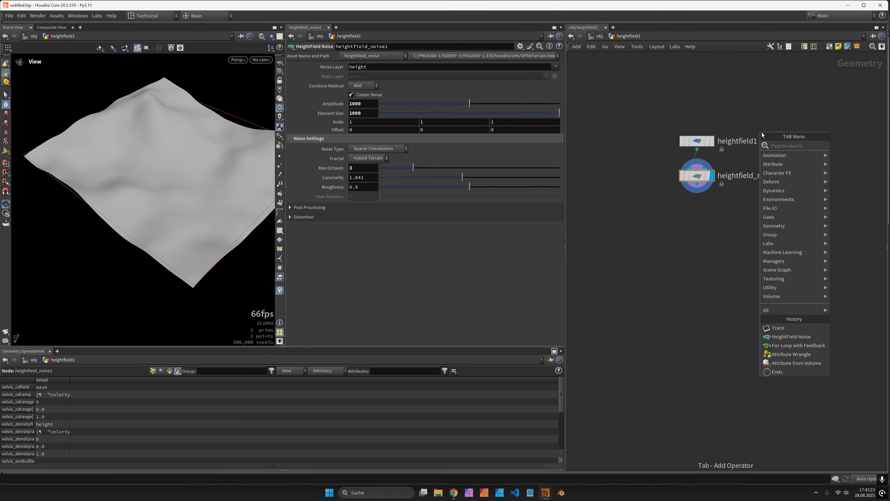
type("hfwra")
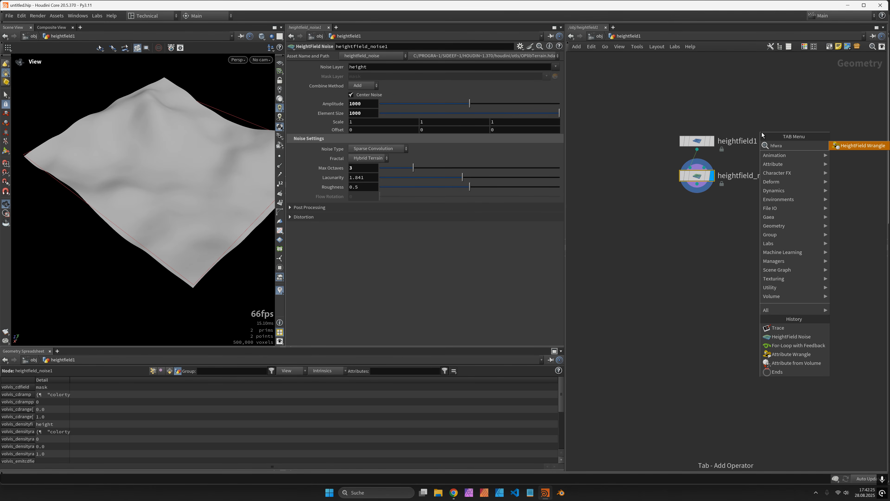
key("Return")
- Write the wrangle expression f@mask = sin(f@height); to drive the mask from the terrain height
left_click(440, 127)
type("f")
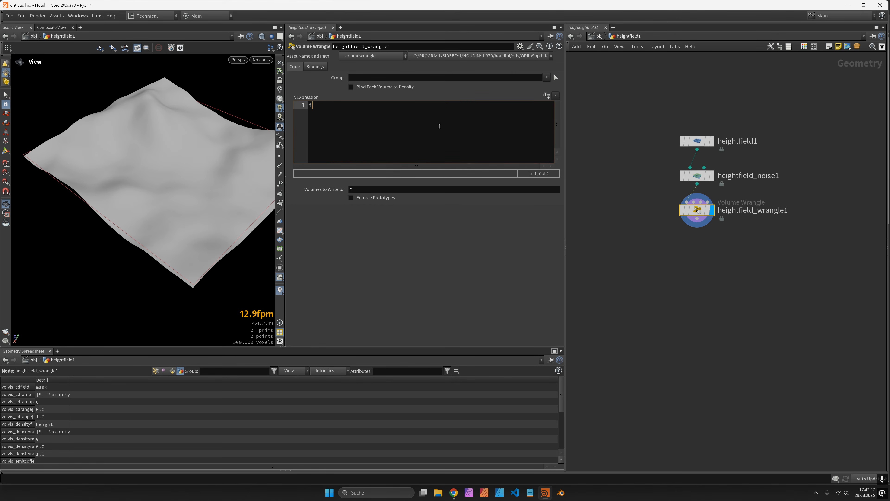
type("@mask = sin();")
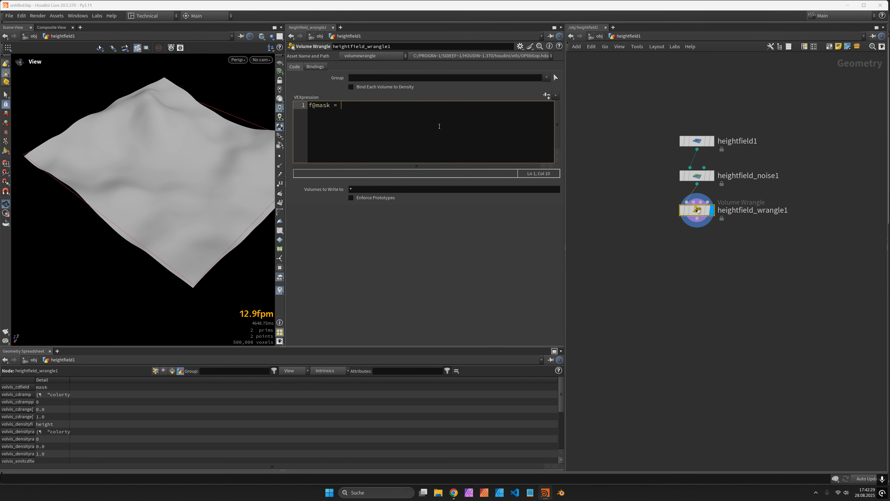
key("Left")
type("f@height")
left_click_drag(175, 196, 157, 175)
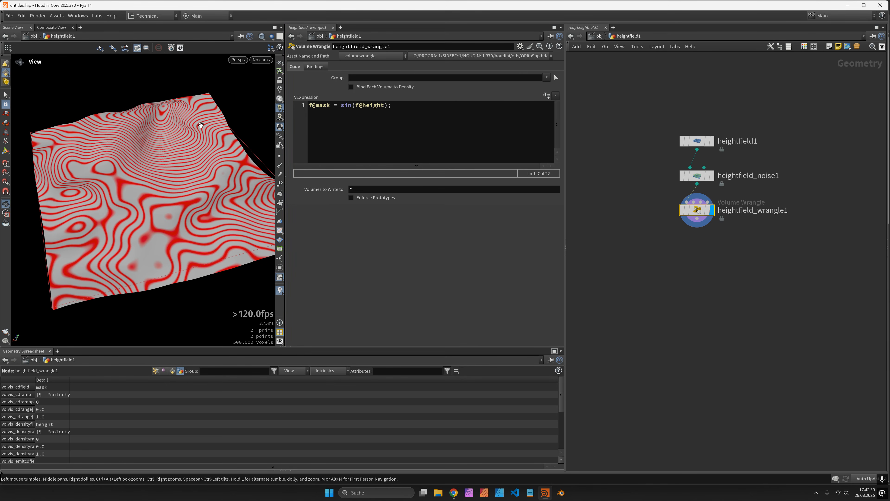
- Extend the sine argument in the wrangle expression to f@height * PI / thick
left_click(386, 105)
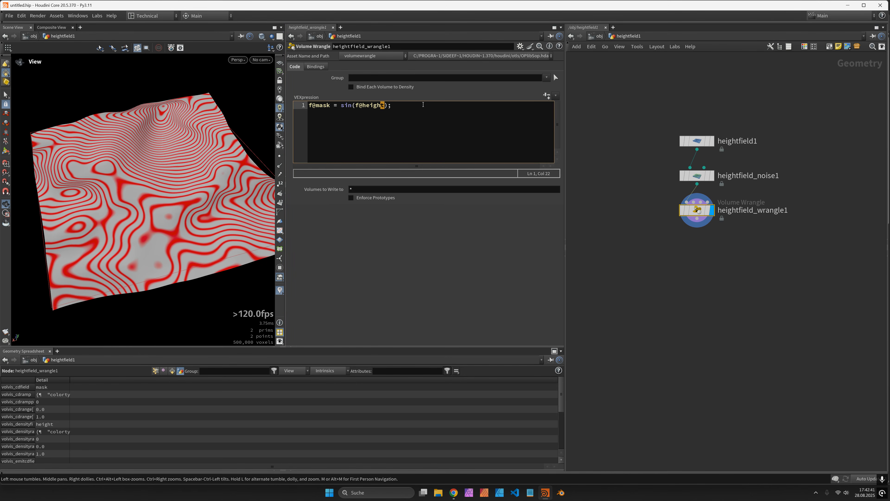
type("* PI")
left_click(424, 227)
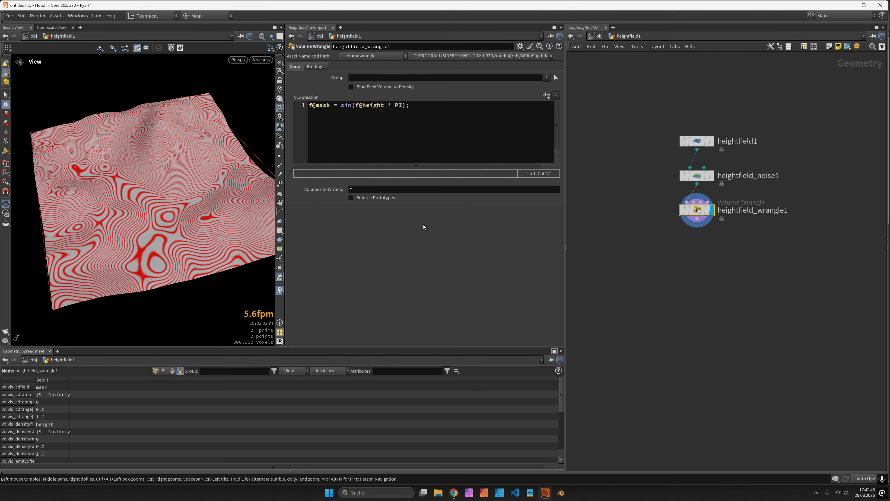
left_click(402, 107)
type("/ thick")
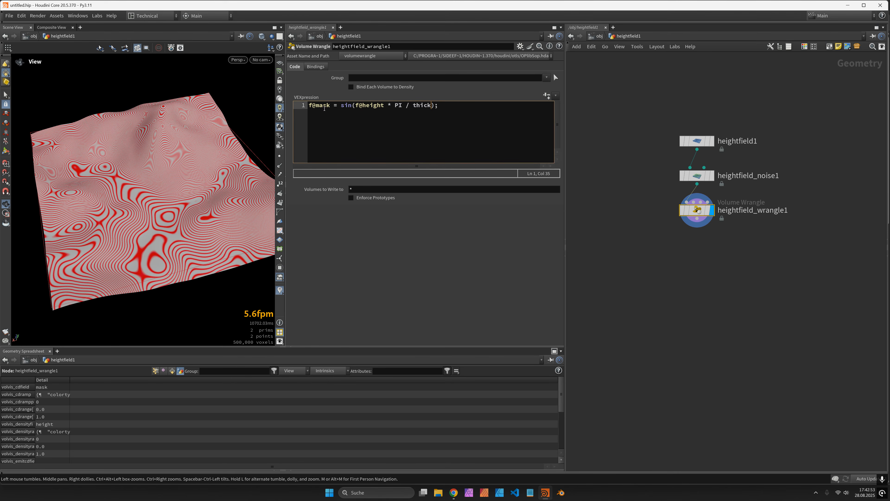
- Declare float thick = chf('thickness'); above the mask line, separated from it by an empty line
key("Home")
key("Return")
key("Return")
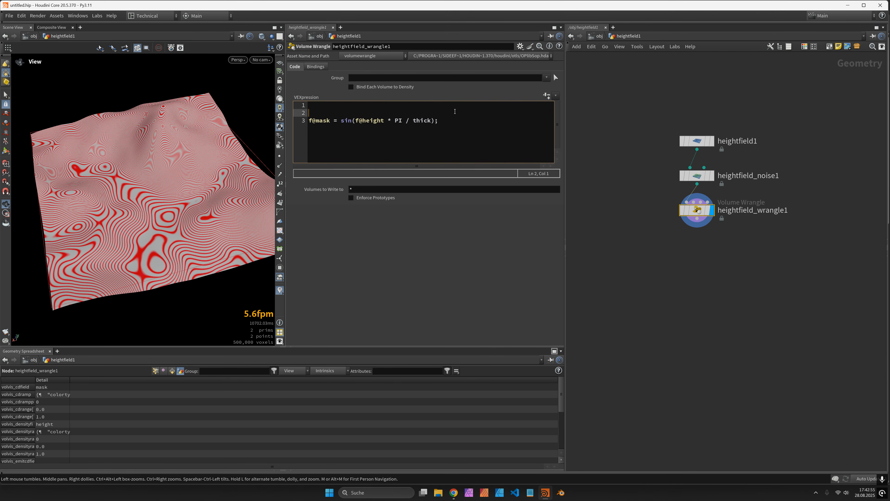
key("Up")
key("Up")
type("g")
key("BackSpace")
type("fl")
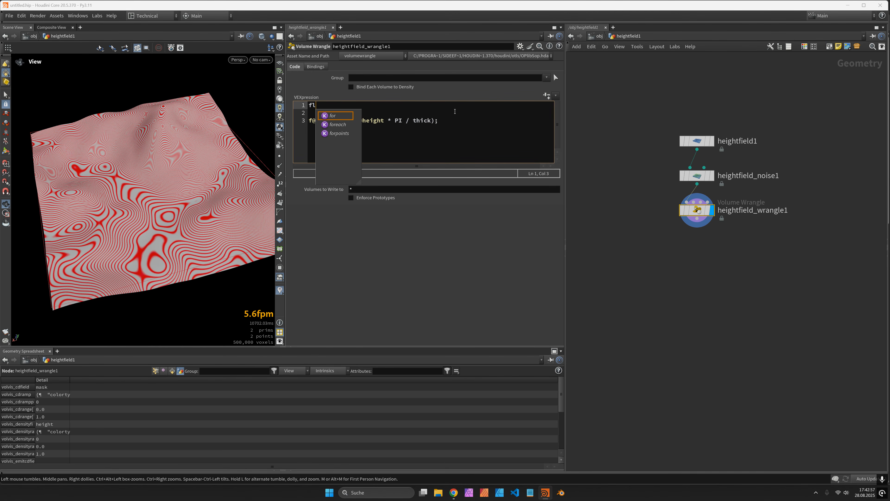
type("oat thick")
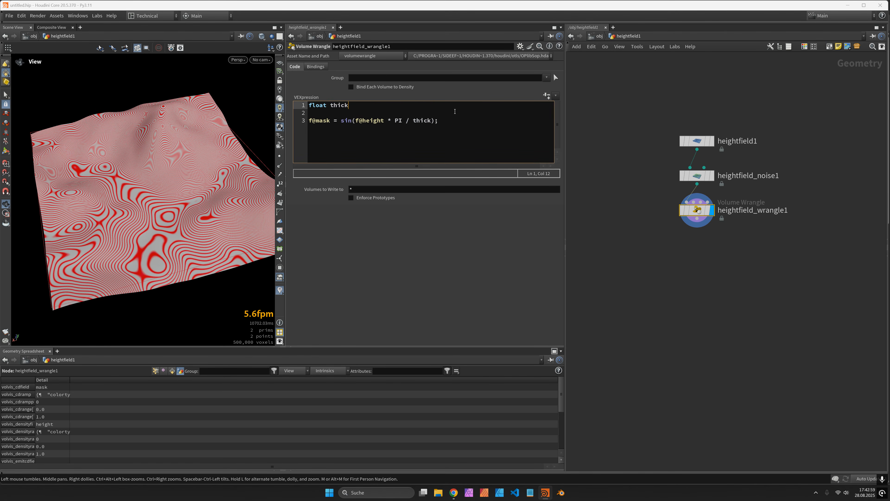
type(" = chf();")
key("Left")
key("Left")
type("'thickness")
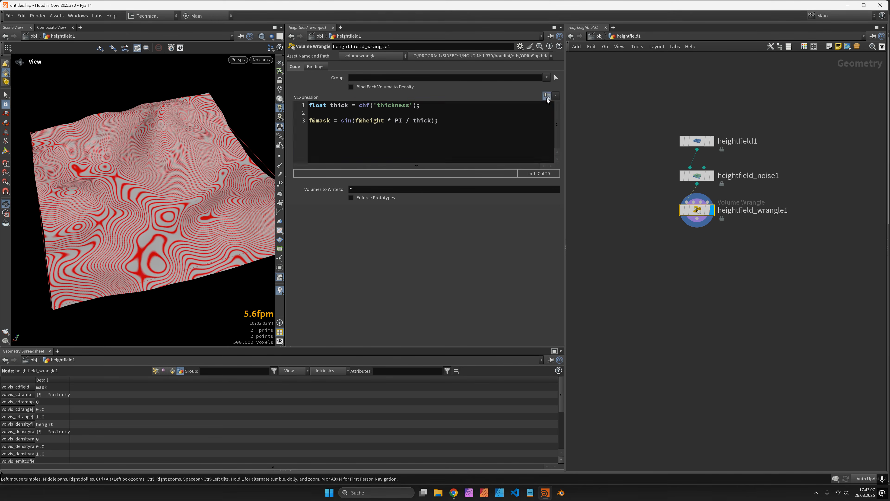
- Generate the wrangle's thickness parameter from the code and set it to 10
left_click(547, 98)
left_click(370, 97)
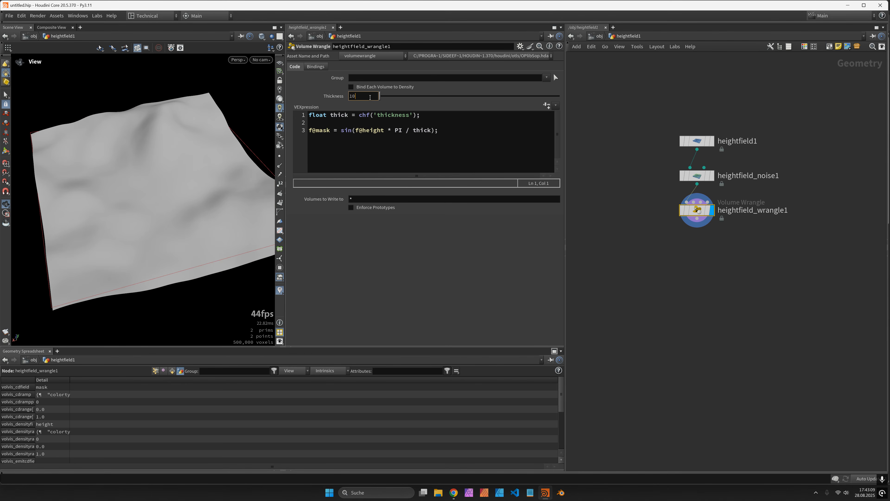
key("Return")
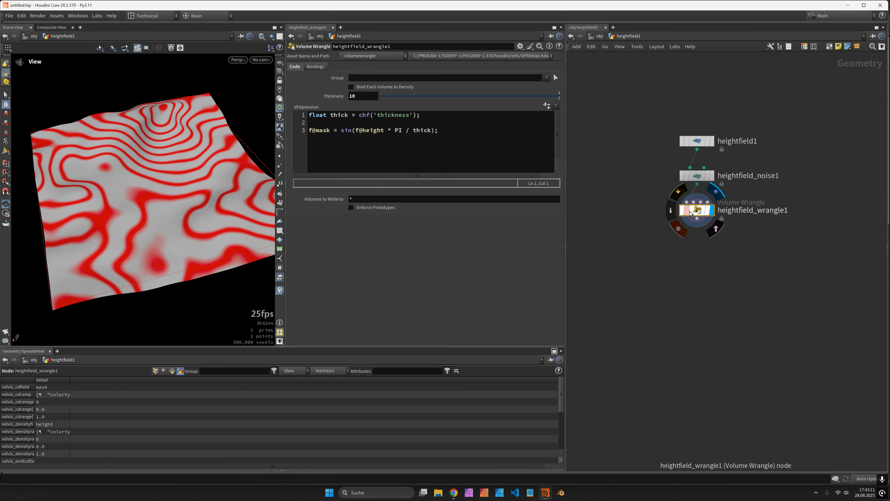
- Add a Trace node below the wrangle and set its layer to trace to mask
left_click_drag(696, 210, 696, 214)
key("Tab")
type("trace")
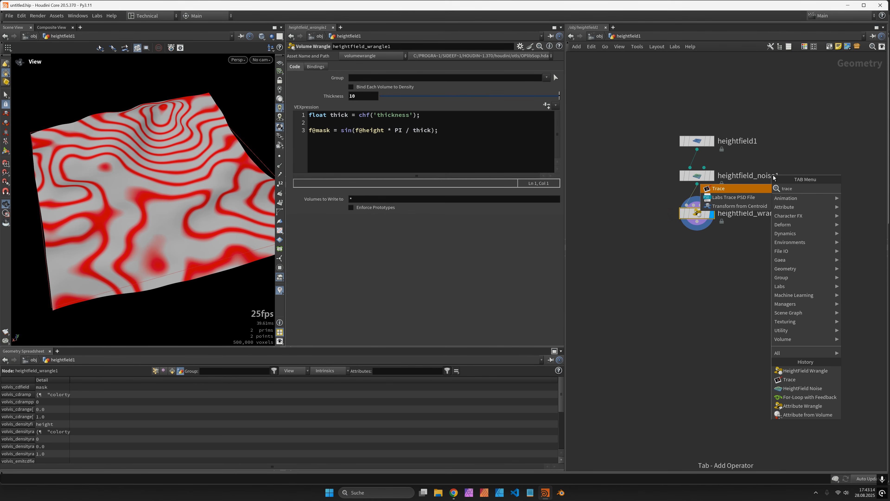
key("Return")
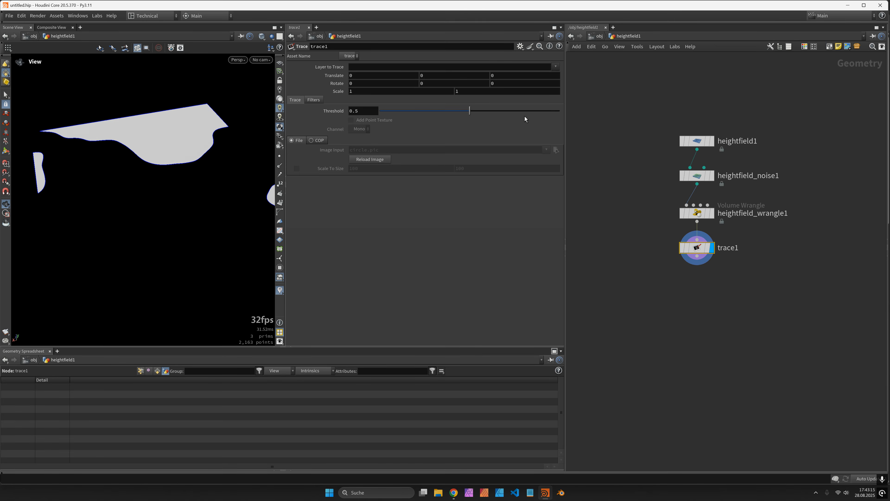
left_click(555, 67)
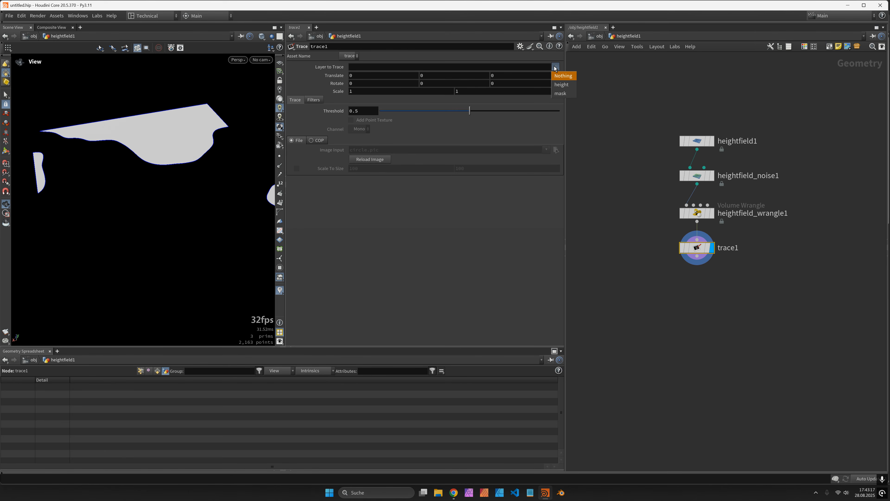
left_click(560, 94)
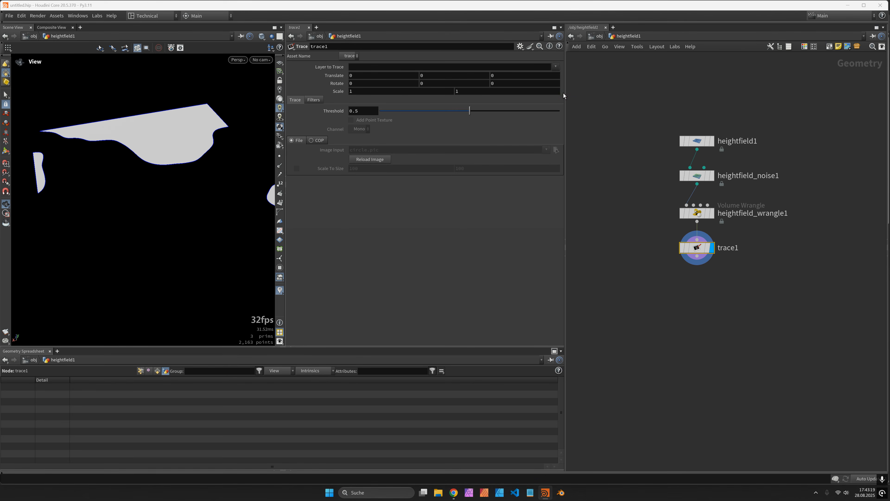
- Set the trace threshold to 0 and enable the Remove Borders filter
left_click(360, 111)
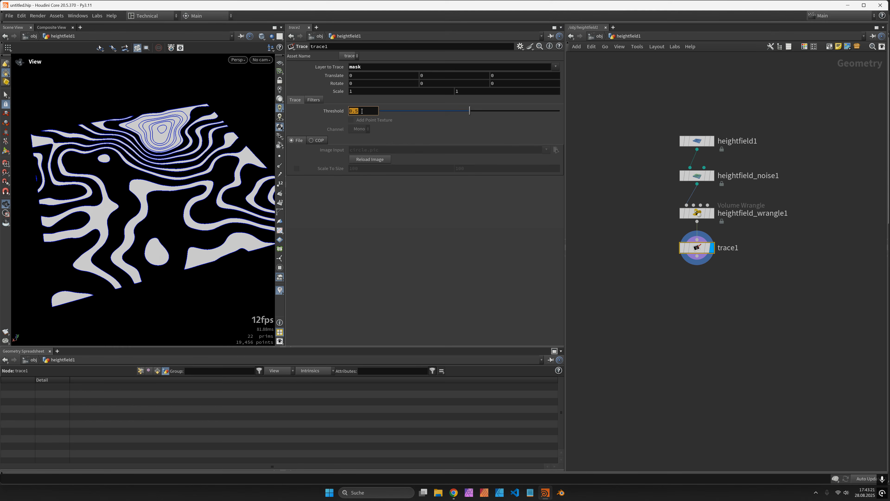
type("0")
key("Return")
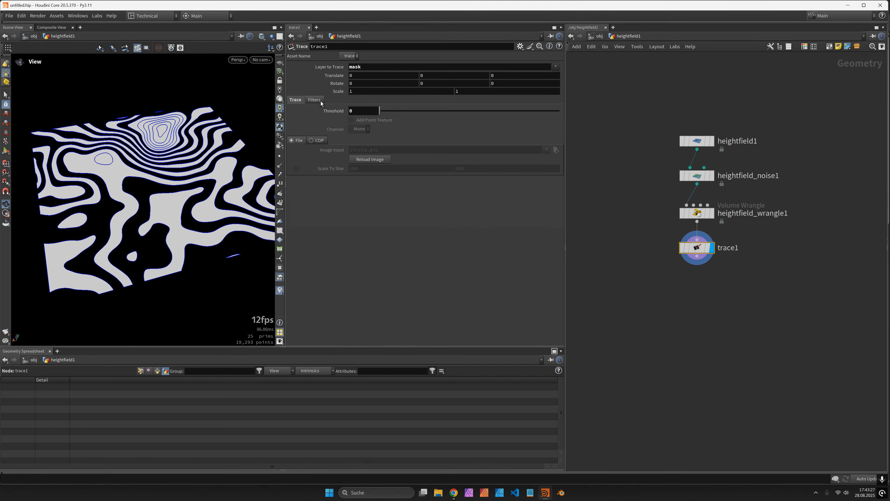
left_click(315, 100)
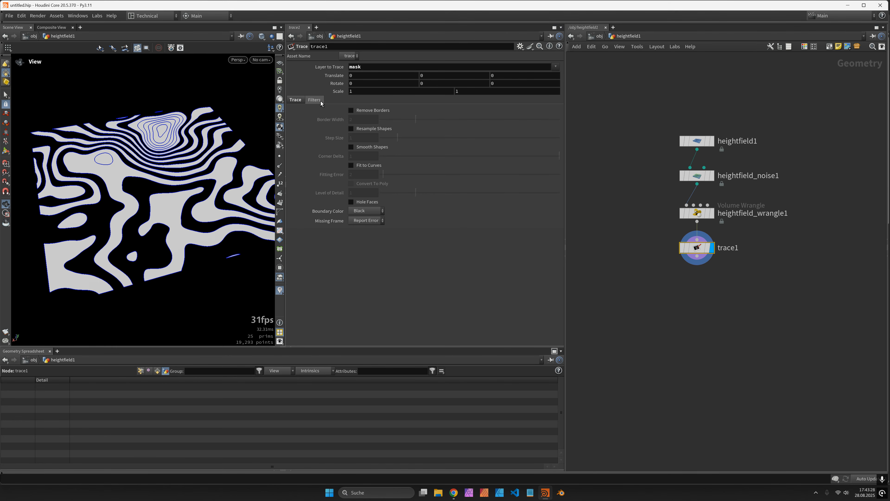
left_click(369, 112)
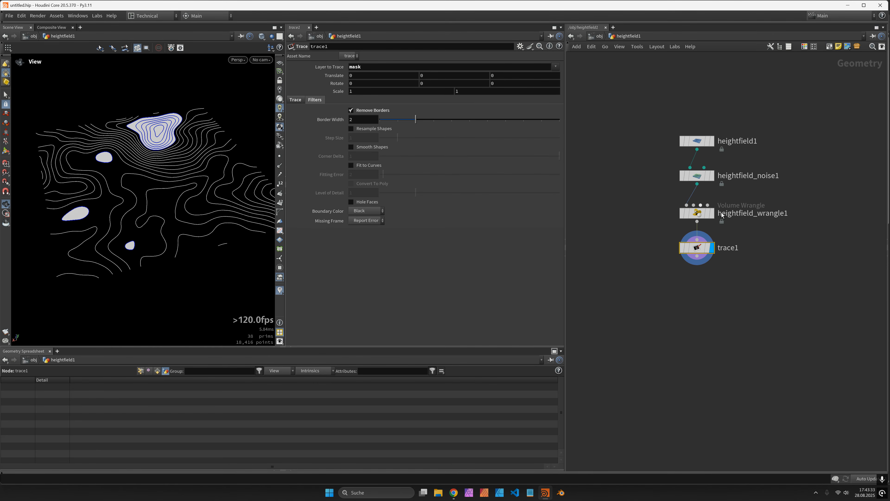
- Add an Ends node below the Trace node and set Close U to Unroll with Shared Points
key("Tab")
type("ends")
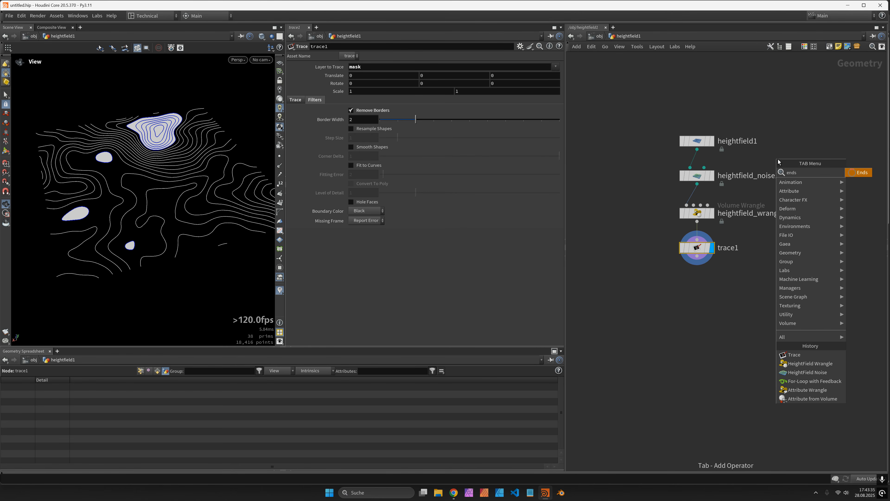
key("Return")
left_click(398, 94)
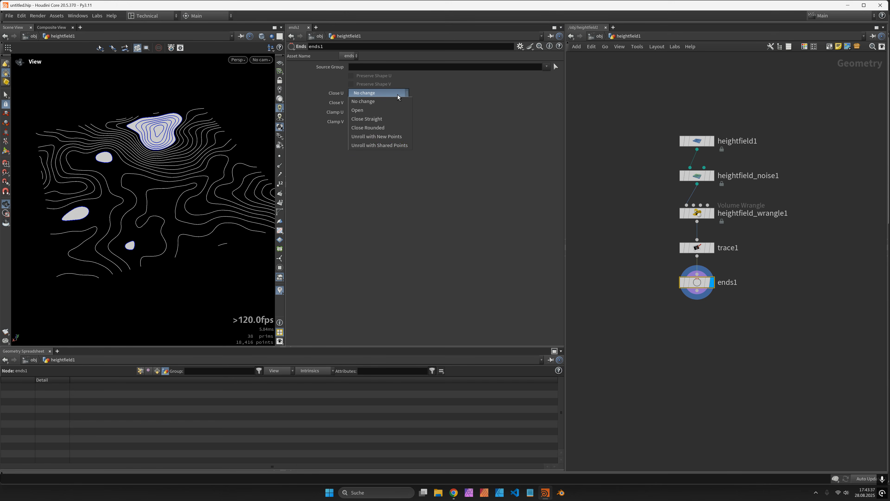
left_click(385, 145)
left_click_drag(159, 196, 177, 193)
- Move the trace and ends nodes together to the left of the heightfield chain
left_click_drag(632, 242, 727, 323)
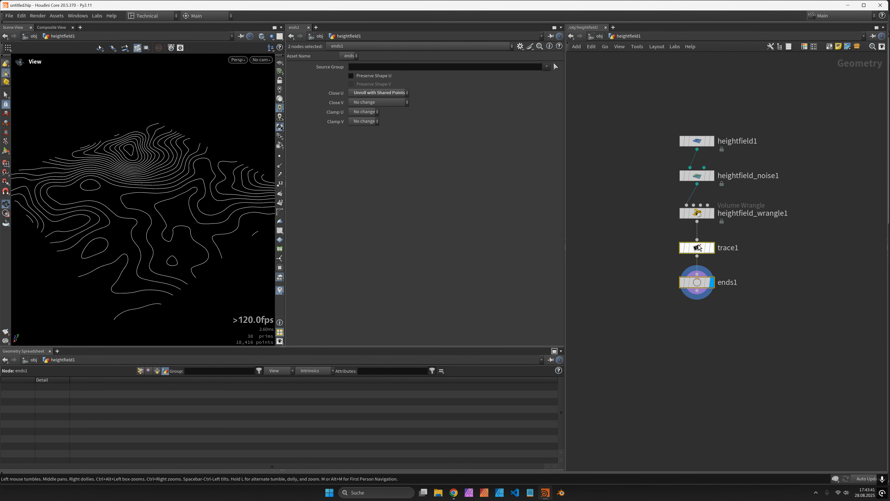
left_click_drag(698, 247, 629, 258)
left_click_drag(189, 228, 159, 217)
scroll(161, 207, "up", 1)
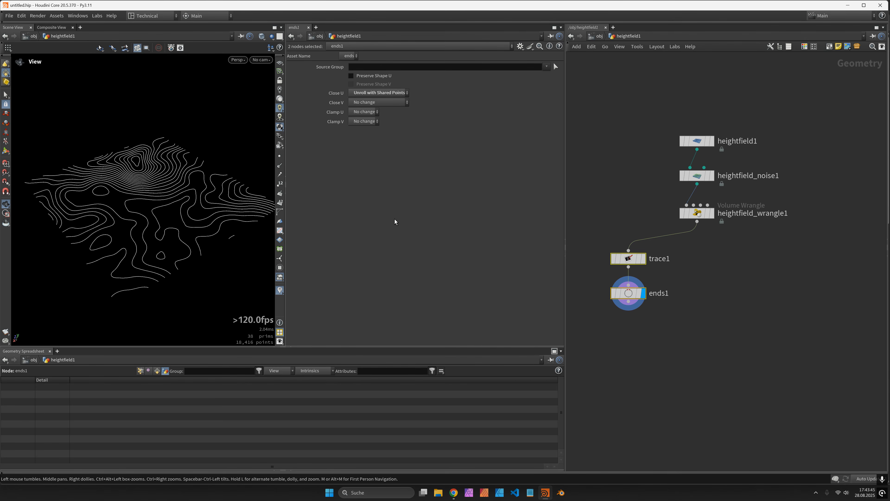
left_click(771, 311)
- Add and display an Attribute from Volume node, wiring ends1 to its first input and heightfield_wrangle1 to its second
scroll(702, 325, "up", 3)
left_click_drag(608, 298, 689, 319)
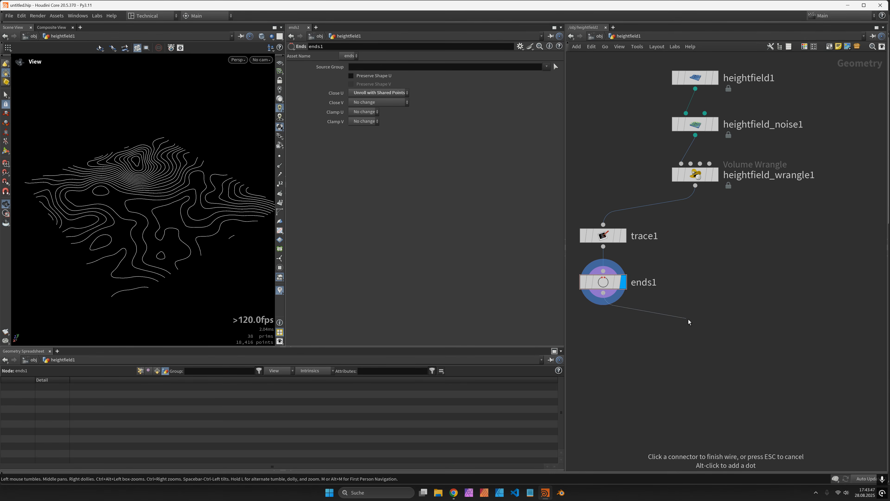
type("afvol")
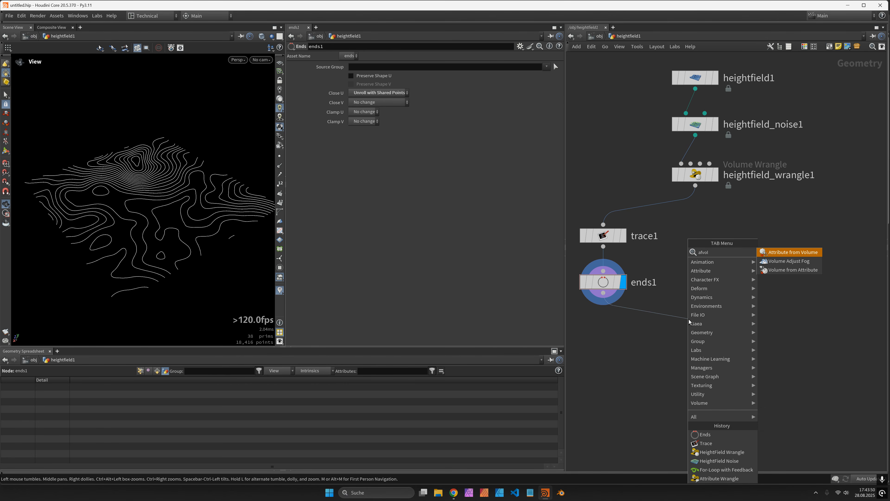
key("Return")
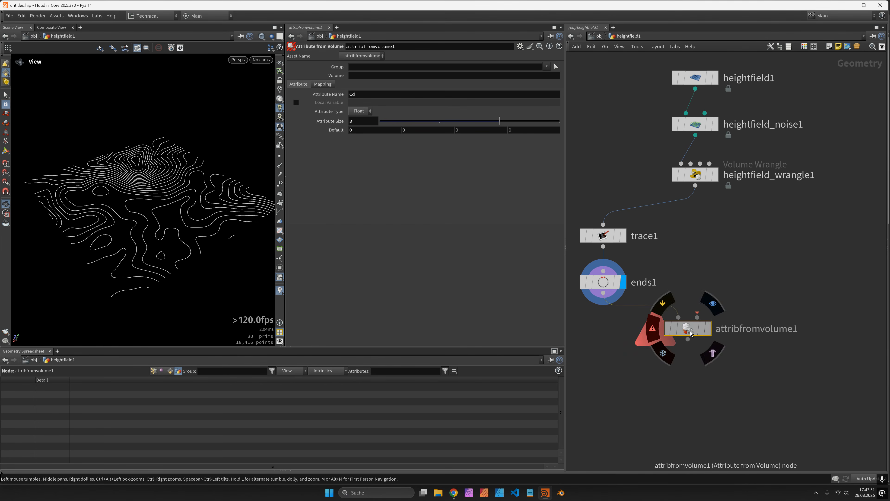
left_click_drag(688, 329, 696, 186)
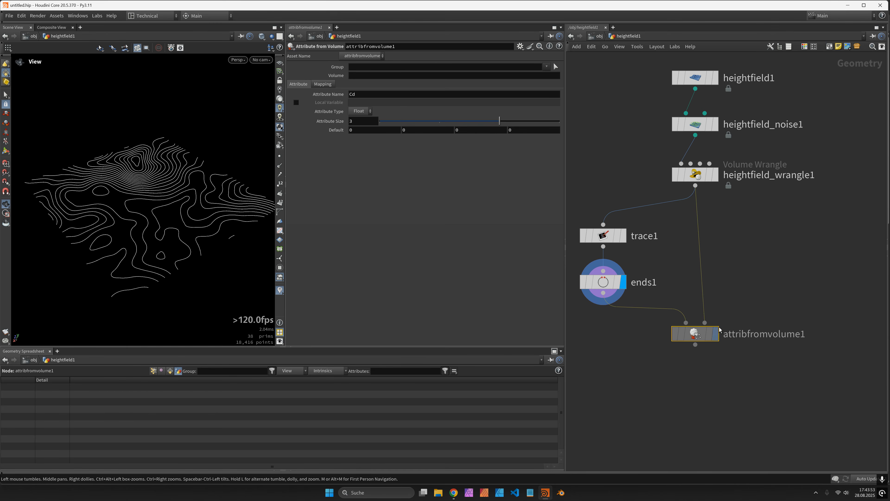
left_click(716, 334)
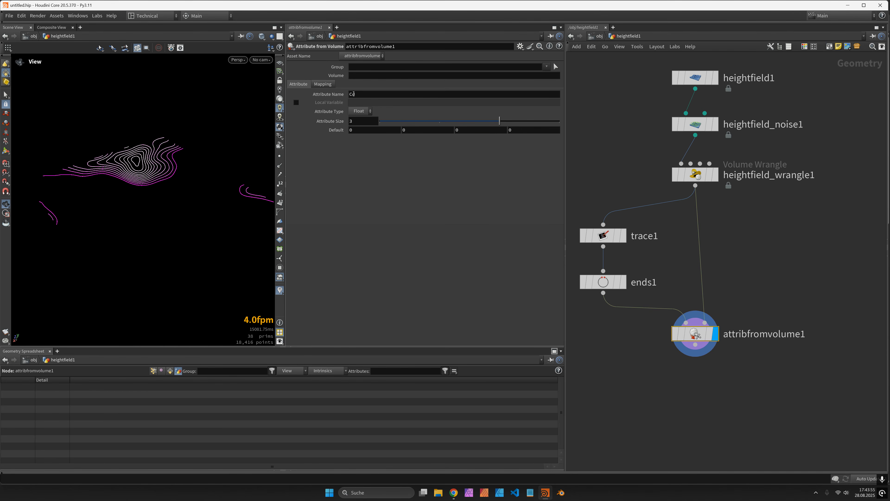
- Sample the height volume into an attribute named height with attribute size 1
left_click(367, 77)
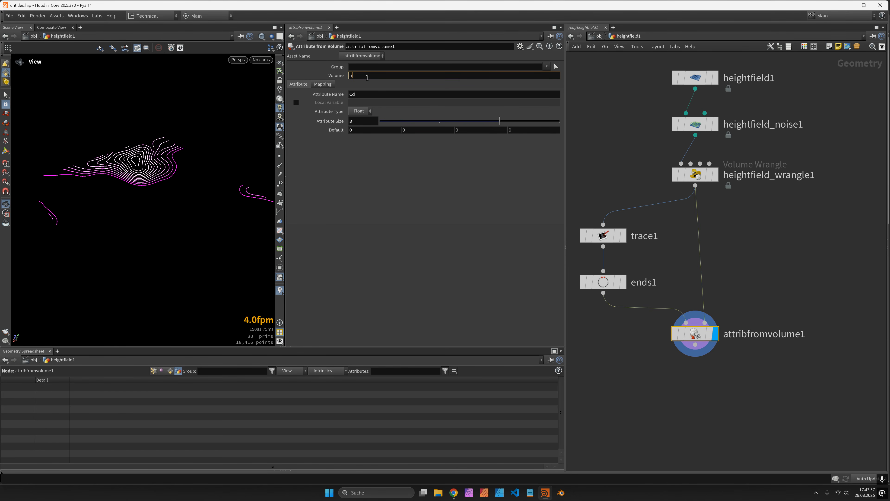
type("height")
key("Tab")
type("h")
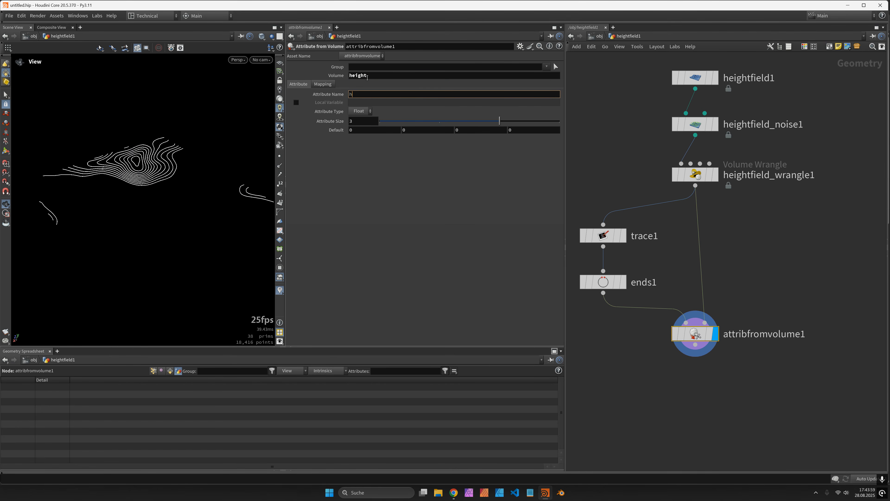
type("eight")
key("Return")
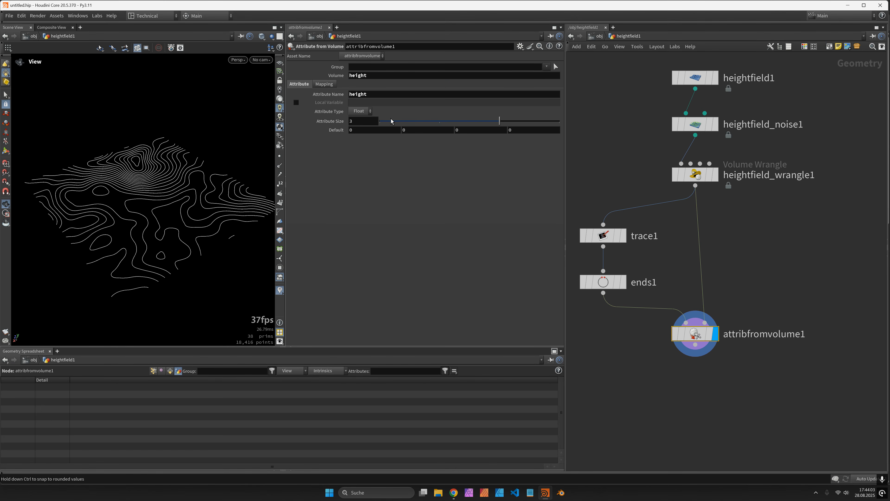
left_click(384, 122)
- Show the point attributes in the geometry spreadsheet to examine the sampled height values
left_click_drag(123, 203, 211, 207)
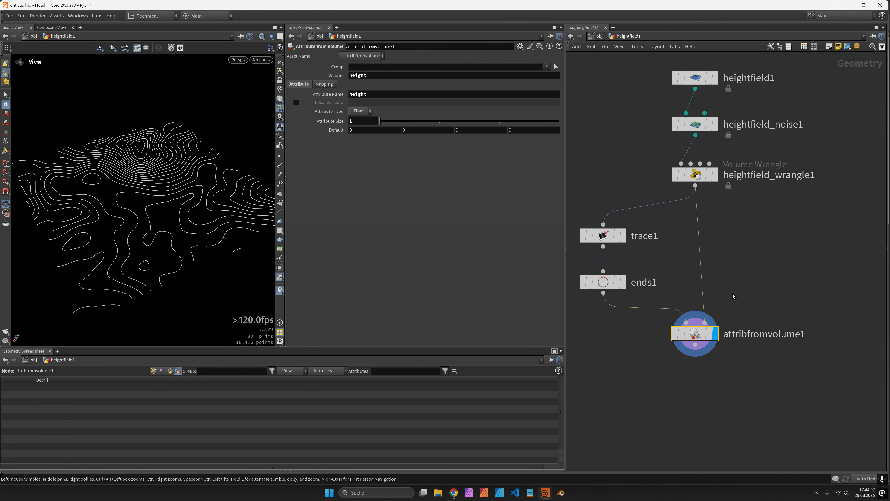
middle_click_drag(748, 275, 747, 245)
left_click(154, 371)
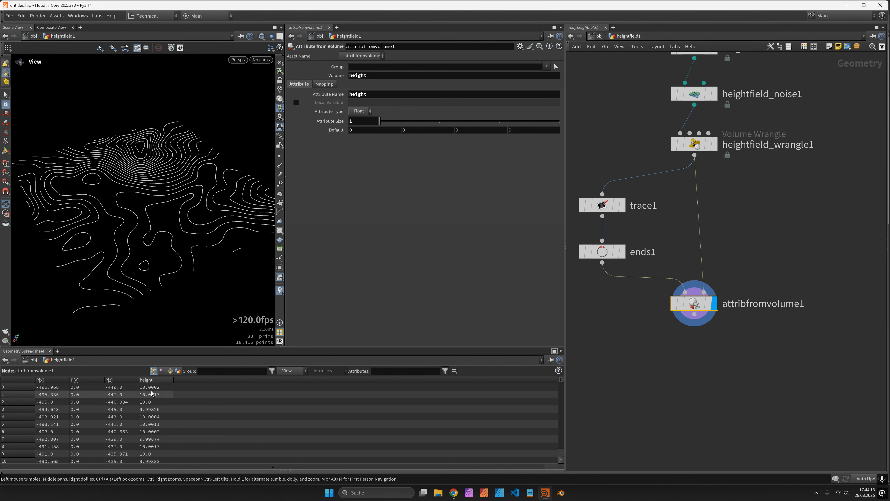
- Add an Attribute Wrangle below attribfromvolume1 and declare float height = rint(f@height); in its code
key("Tab")
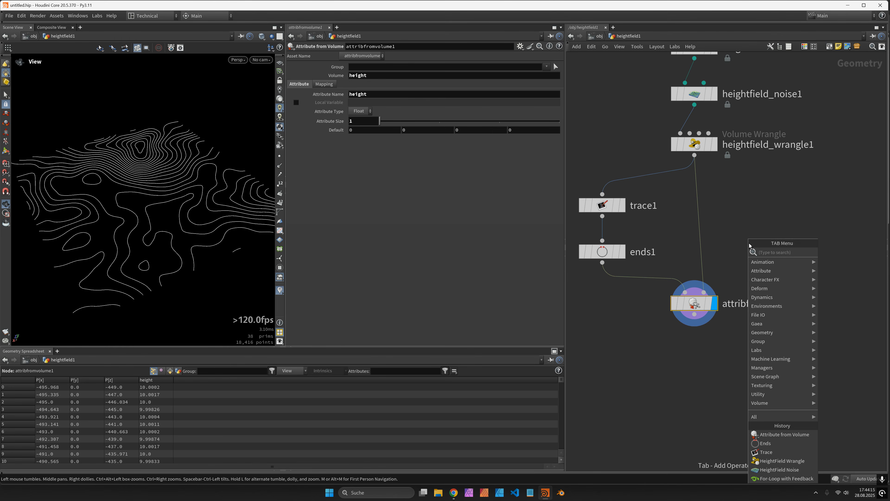
type("aw")
key("shift+Return")
left_click(403, 163)
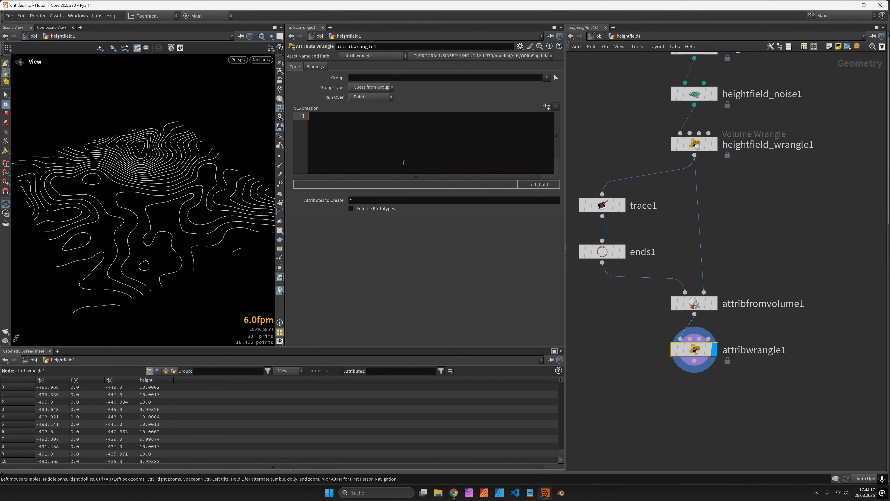
type("float h")
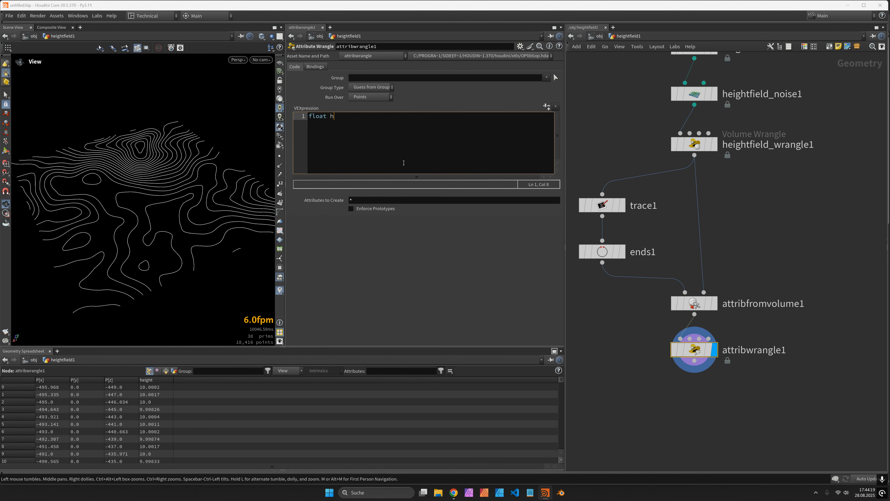
type("eight = rint(f@height);")
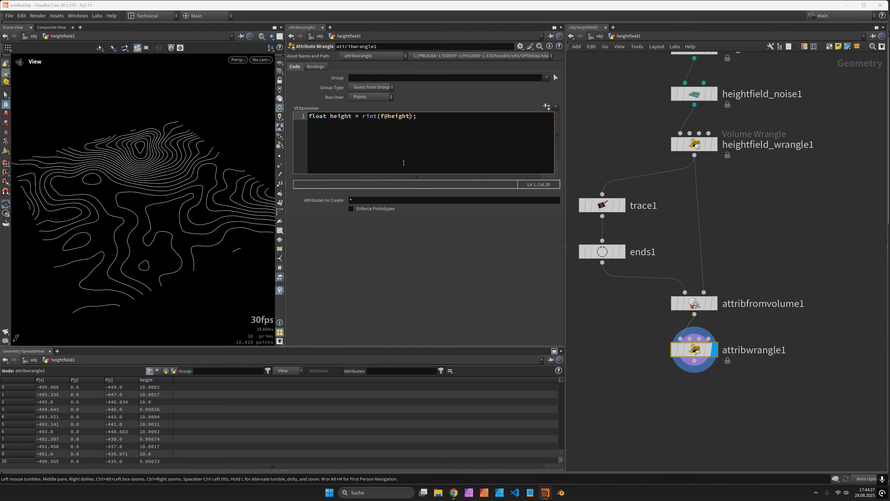
key("End")
key("Return")
key("Return")
type("v")
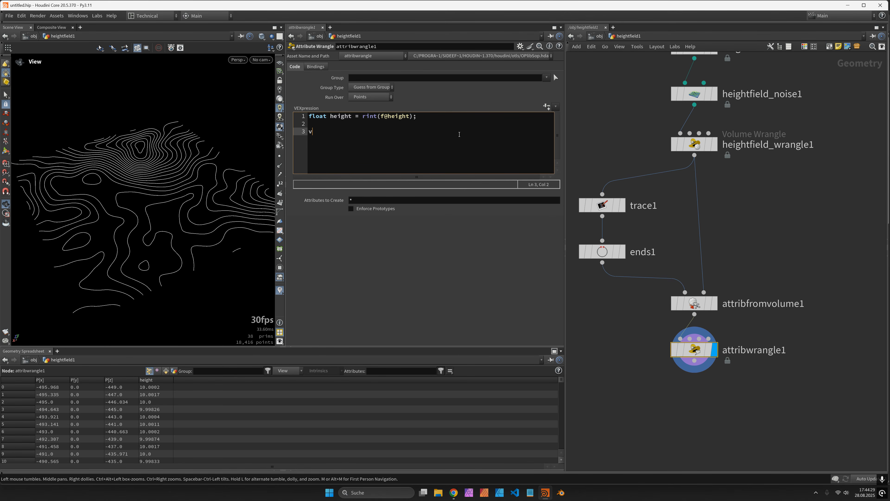
type("@P.y ")
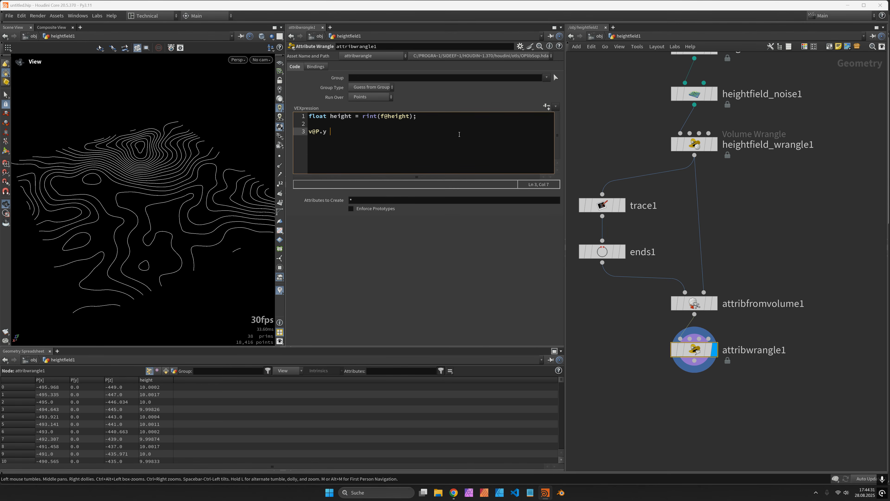
type("= height;")
left_click_drag(185, 132, 171, 165)
- Write the rounded value back to the attribute with f@height = height; directly below the position line
left_click(407, 132)
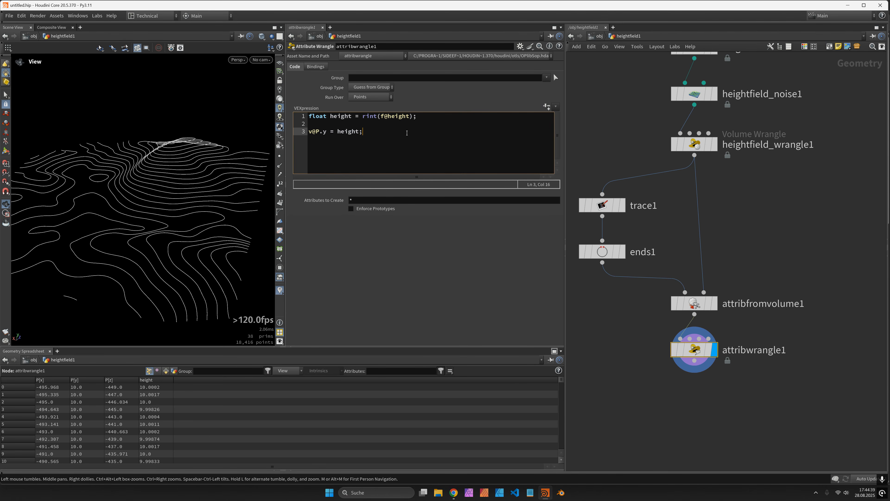
key("Return")
type("f@height ")
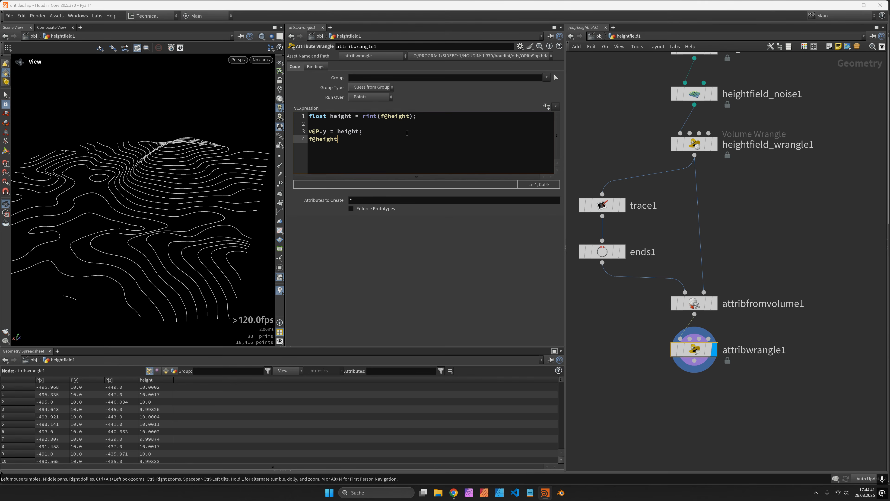
type("= height;")
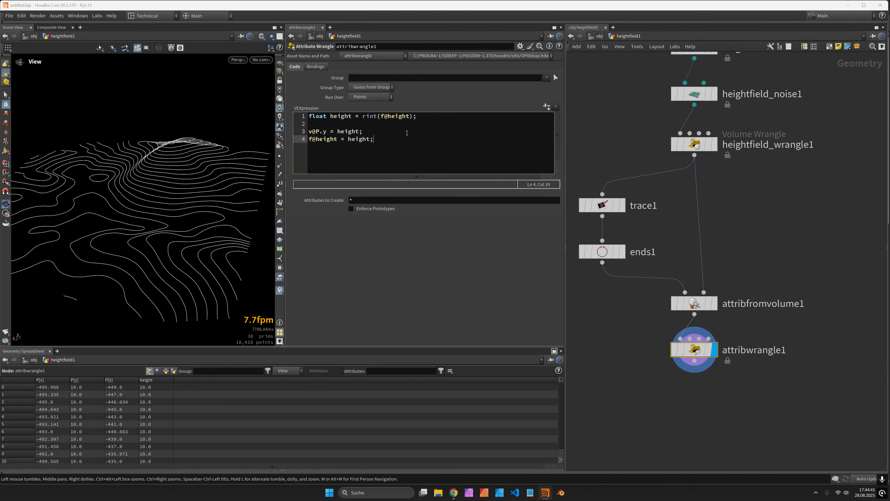
- Rename the attribute wrangle node as height
double_click(757, 351)
type("height")
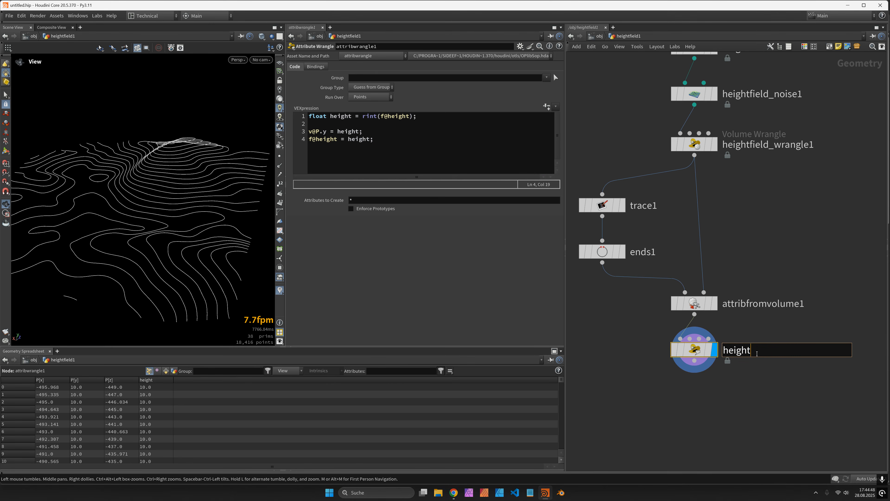
key("Return")
- Add another Attribute Wrangle below the height node and name it color
key("Tab")
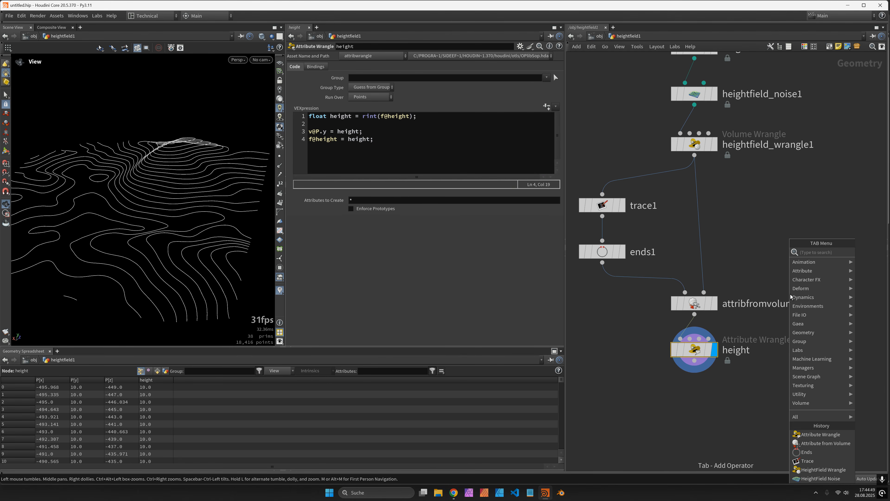
type("aw")
key("shift+Return")
double_click(747, 400)
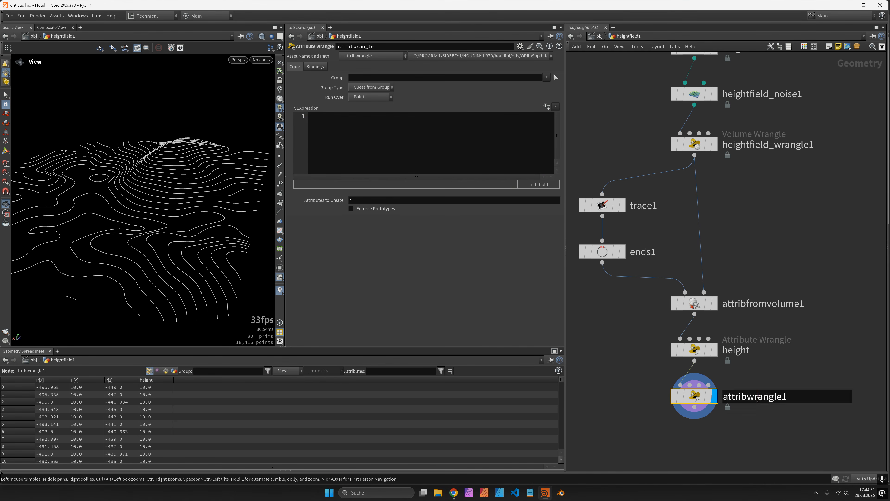
type("coll")
key("BackSpace")
type("or")
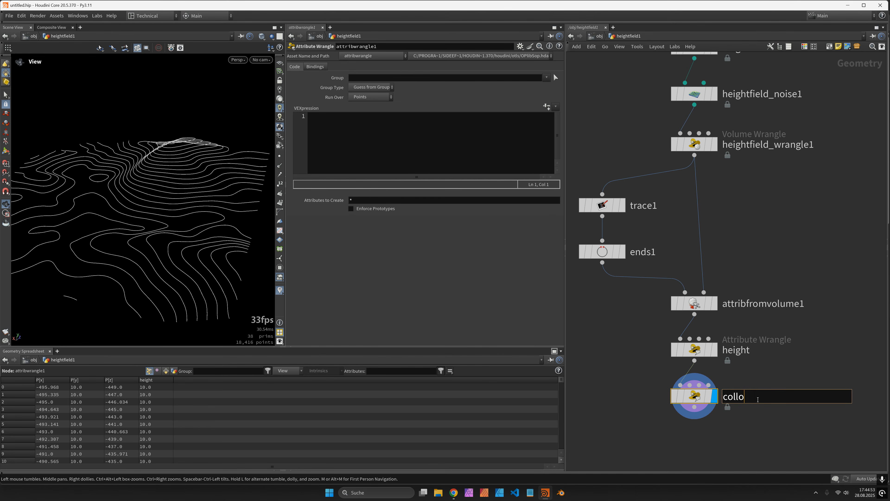
key("Return")
- Declare vector bb = relpointbbox(0, v@P); in the color wrangle's code
left_click(443, 156)
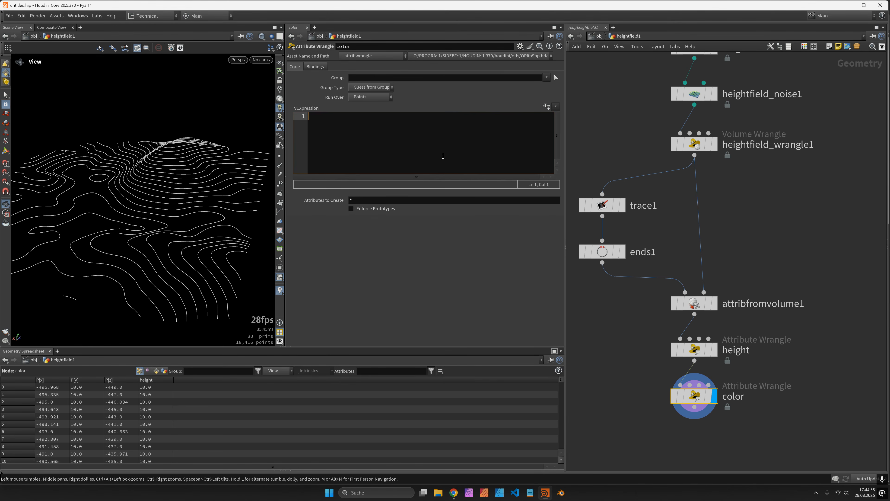
type("vector bb")
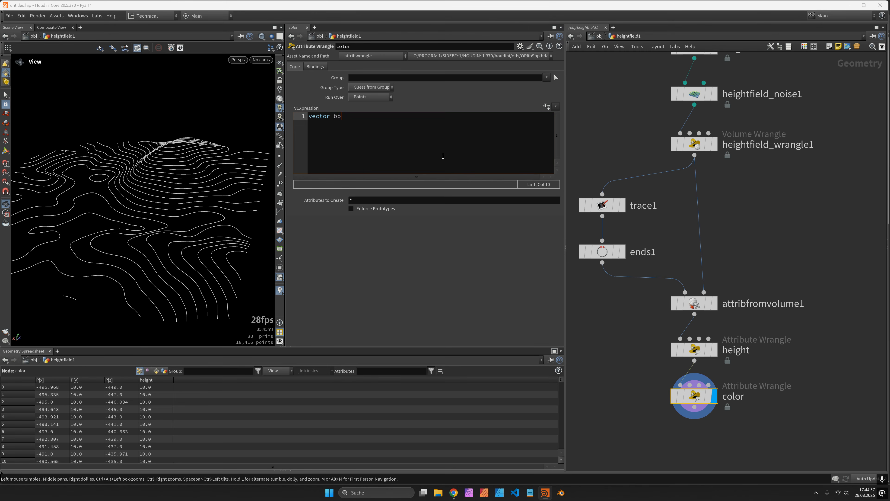
type(" = relpo")
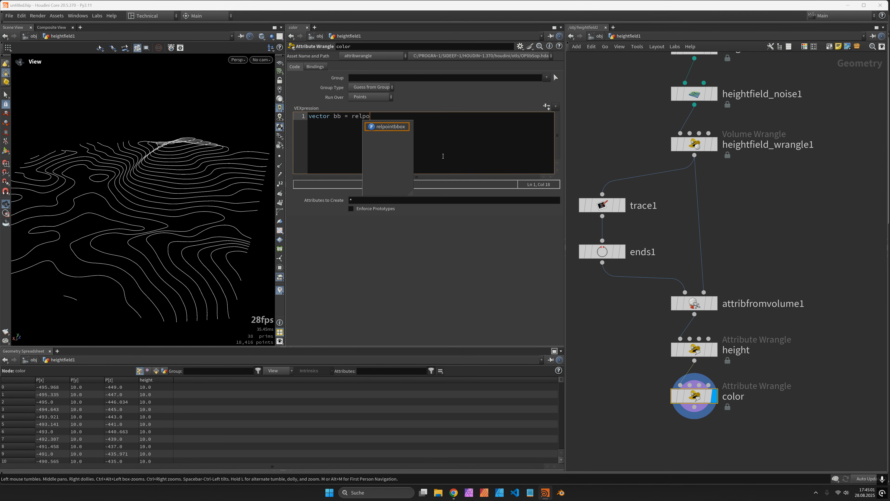
key("Return")
type("(")
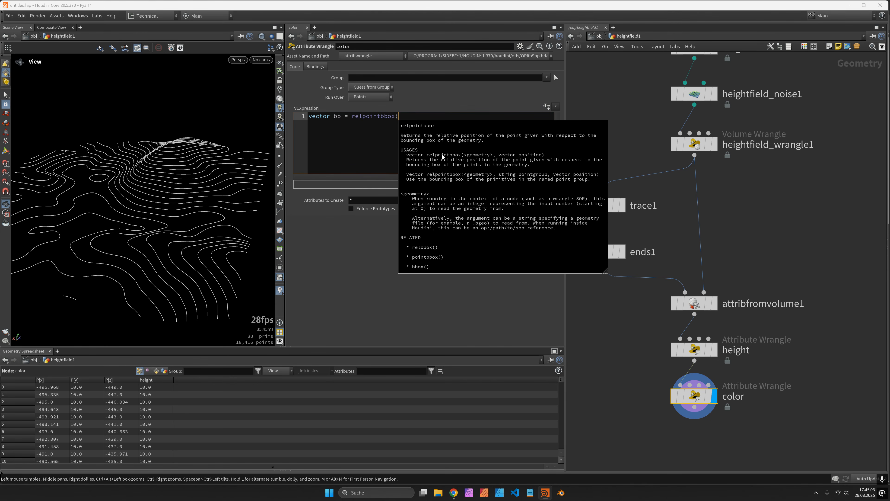
type("0,")
type("v@P);")
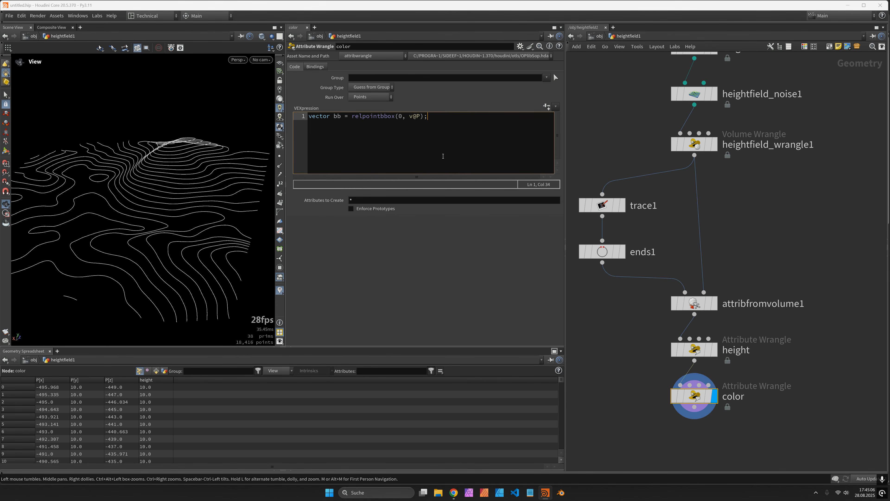
- Below an empty line, declare vector color = vector(chramp('color', bb.y)); in the color wrangle
key("Return")
key("Return")
type("vector col")
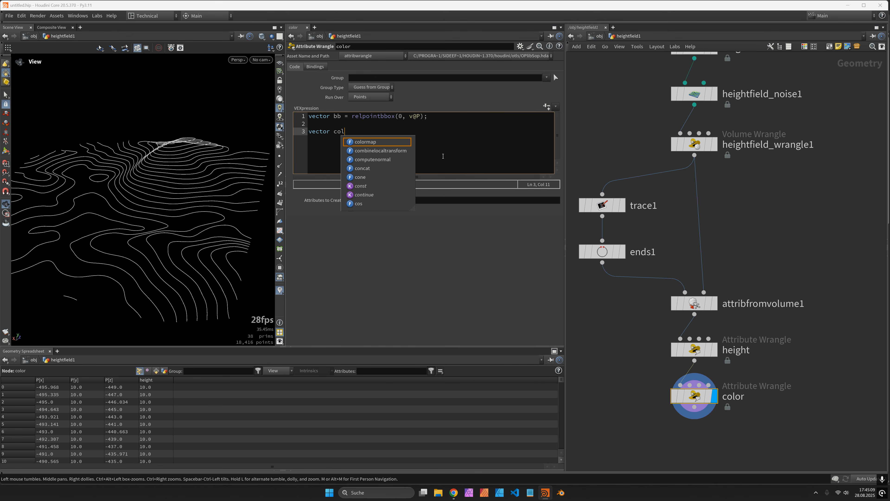
type("or ")
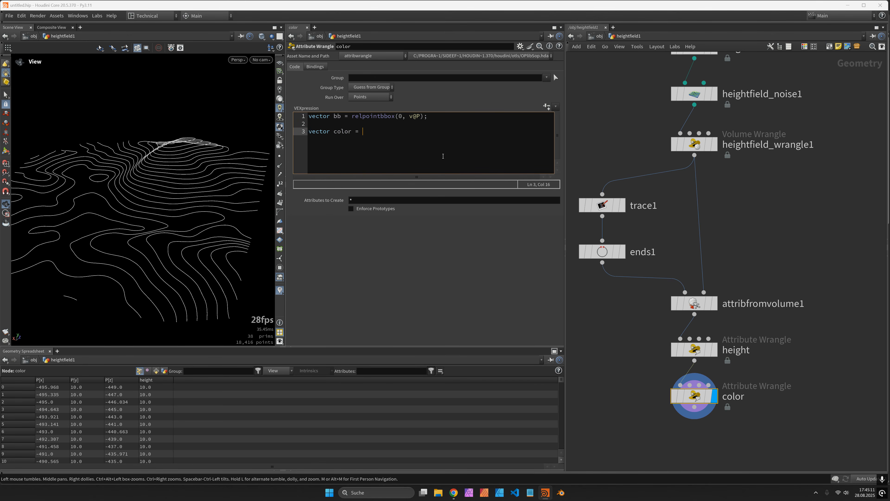
type("= vector(chramp('color', bb.y));")
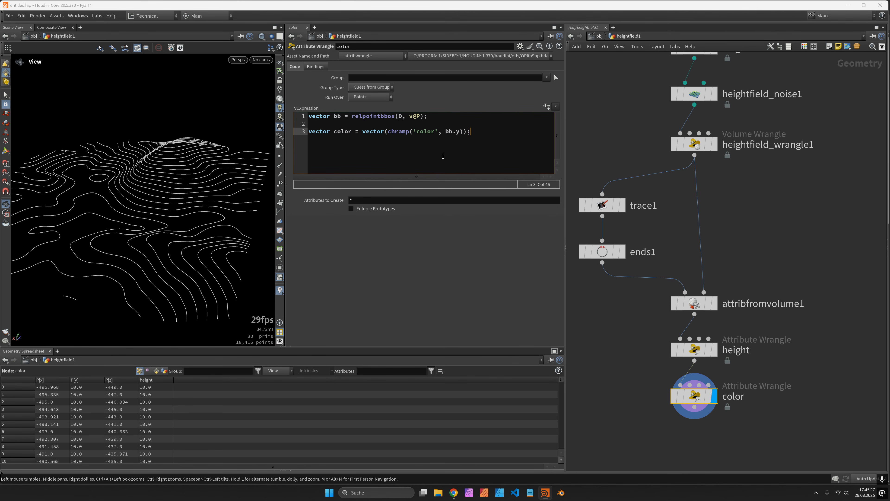
- Create the color ramp parameter on the color wrangle and apply the purple-to-red rainbow preset to it
left_click(547, 106)
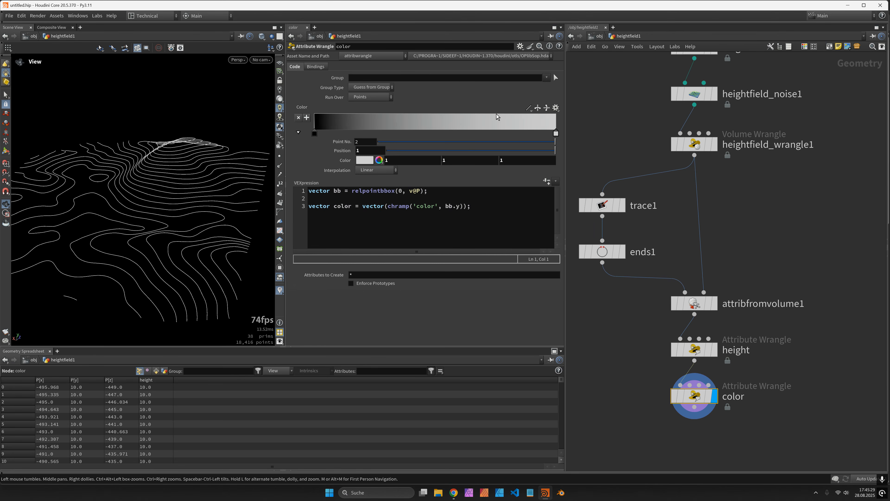
left_click(556, 108)
left_click(575, 161)
- Add the line v@Cd = color; below an empty line in the color wrangle and turn on point display in the viewport
left_click(508, 206)
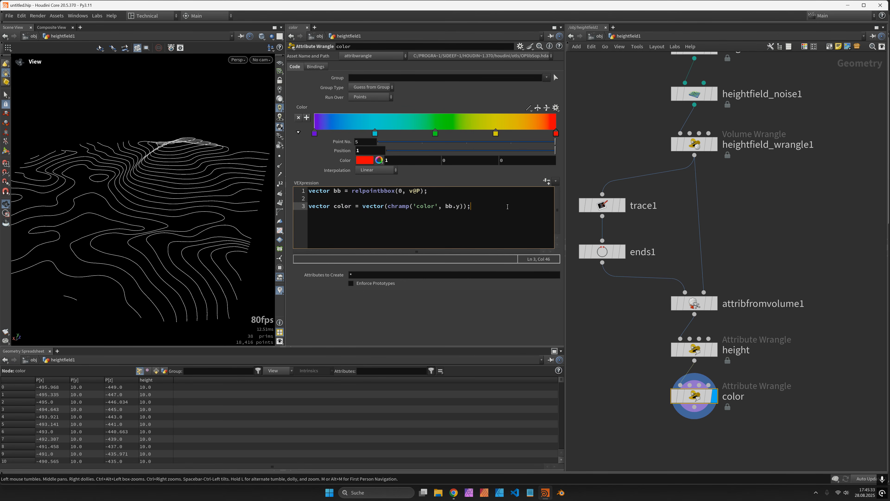
key("Return")
key("Return")
type("v@C")
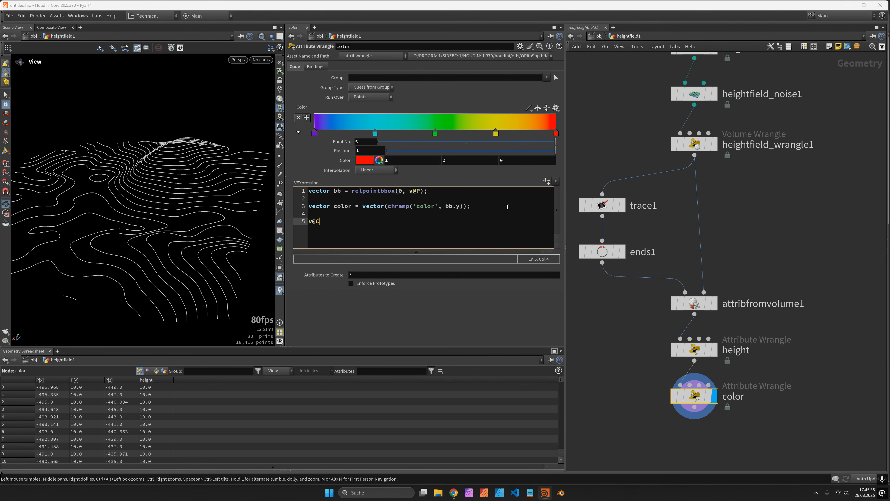
type("d = co")
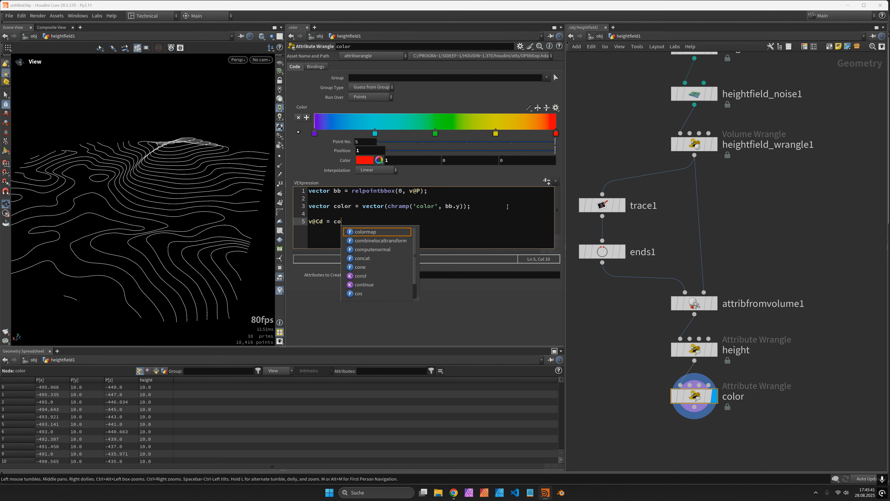
type("lor;")
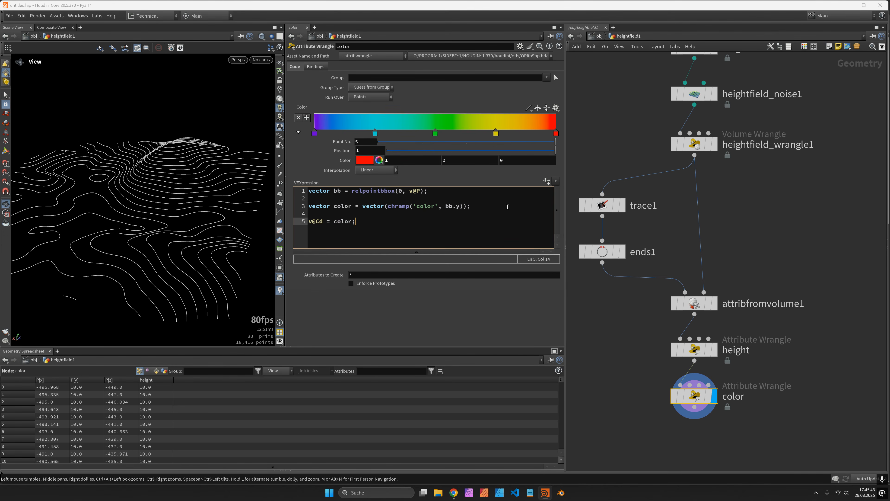
left_click_drag(270, 241, 156, 231)
left_click(280, 156)
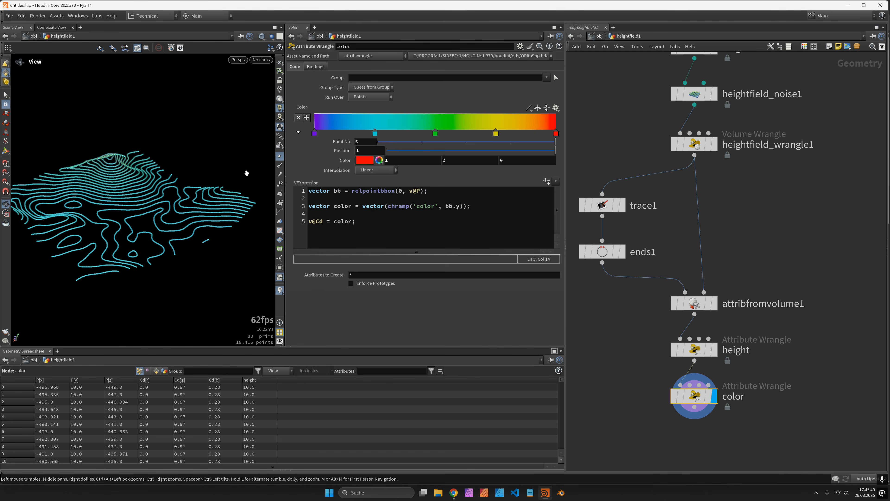
- Move the attribfromvolume1, height and color nodes down to make room below ends1, and display ends1
middle_click_drag(777, 362, 770, 306)
left_click_drag(629, 275, 622, 360)
left_click_drag(654, 258, 730, 403)
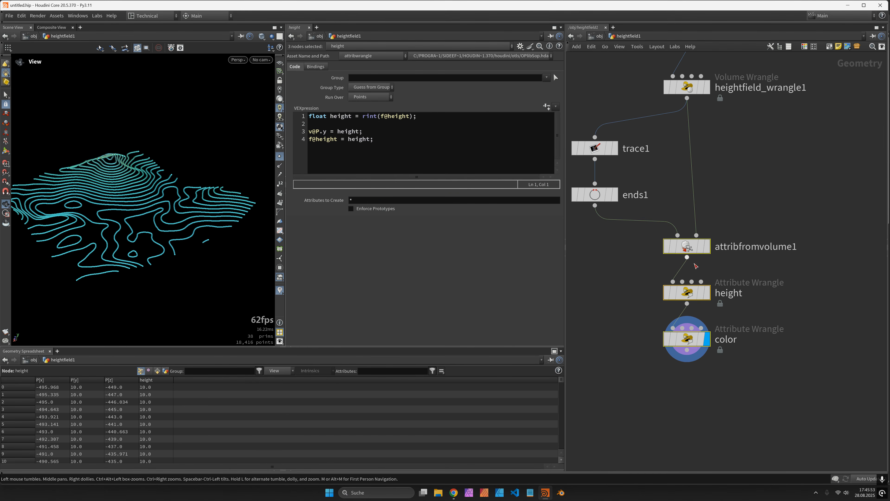
left_click_drag(688, 247, 688, 285)
left_click(628, 251)
left_click(614, 199)
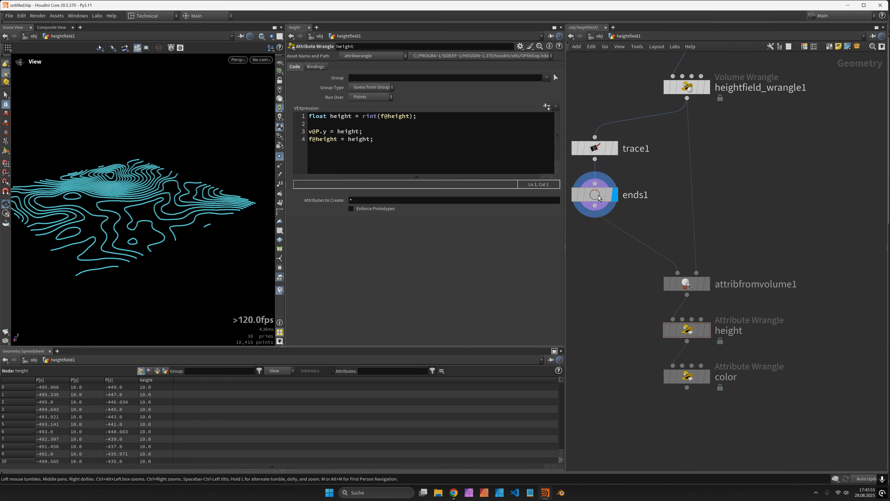
- Insert a Resample node between ends1 and attribfromvolume1
key("Tab")
type("resample")
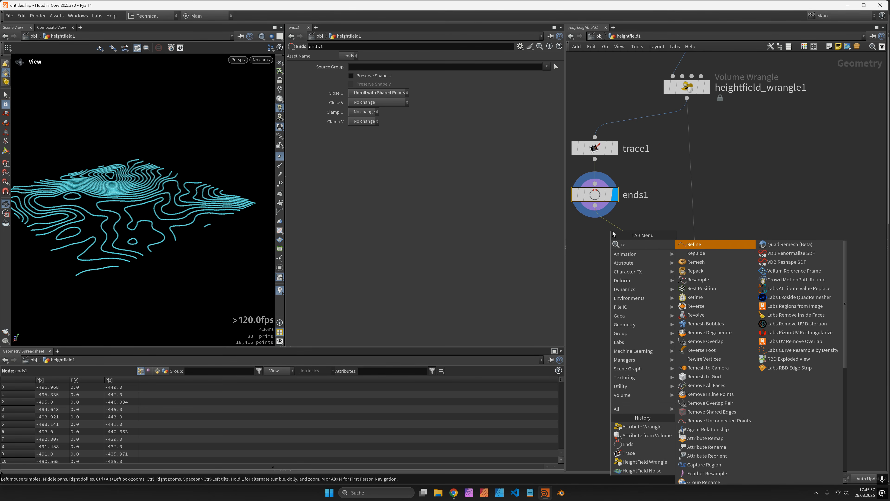
key("Return")
left_click(613, 233)
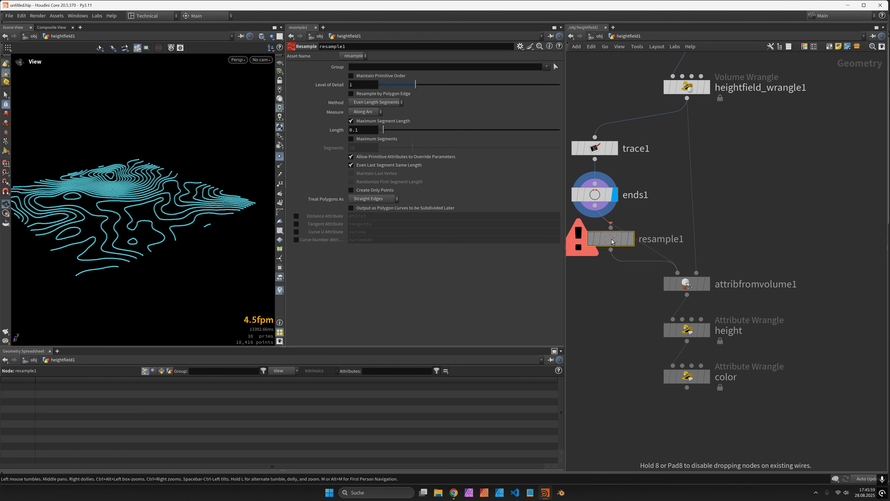
- Set the resample node's maximum segment length to 10 and display its result
left_click(364, 132)
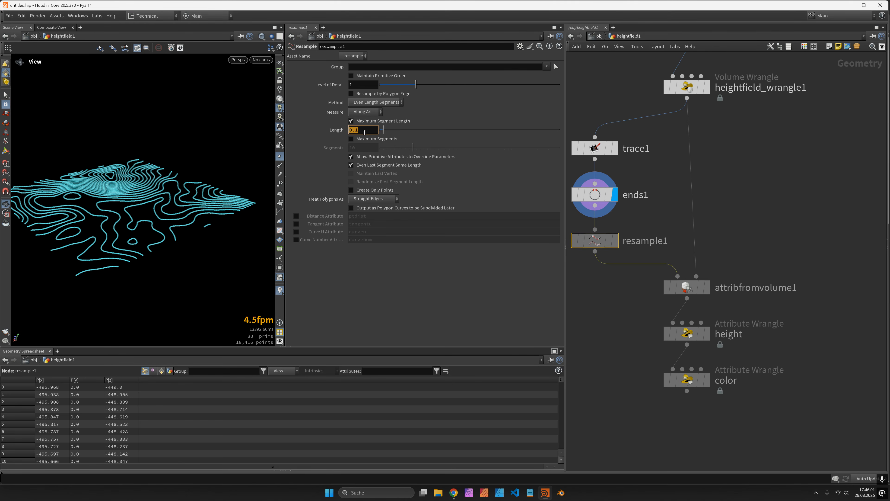
type("10")
key("Return")
left_click(615, 241)
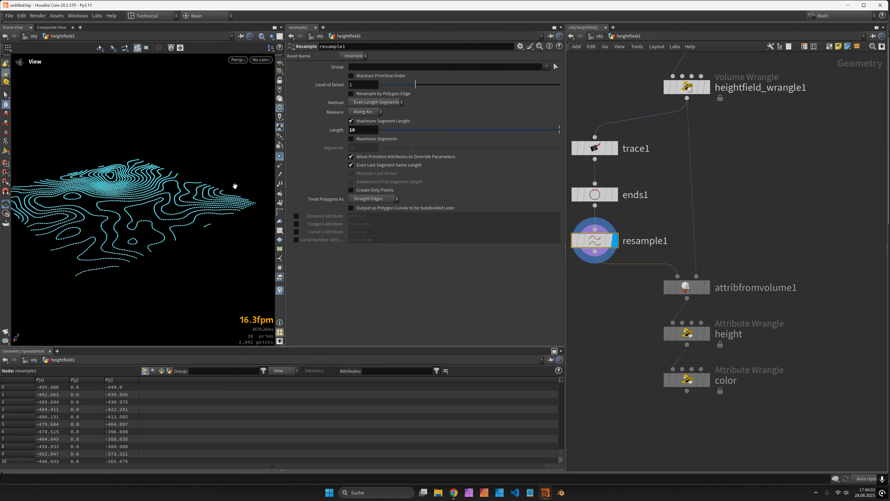
left_click_drag(235, 189, 191, 211)
- Display the color node's output and inspect the colored contour lines from several angles
left_click(707, 384)
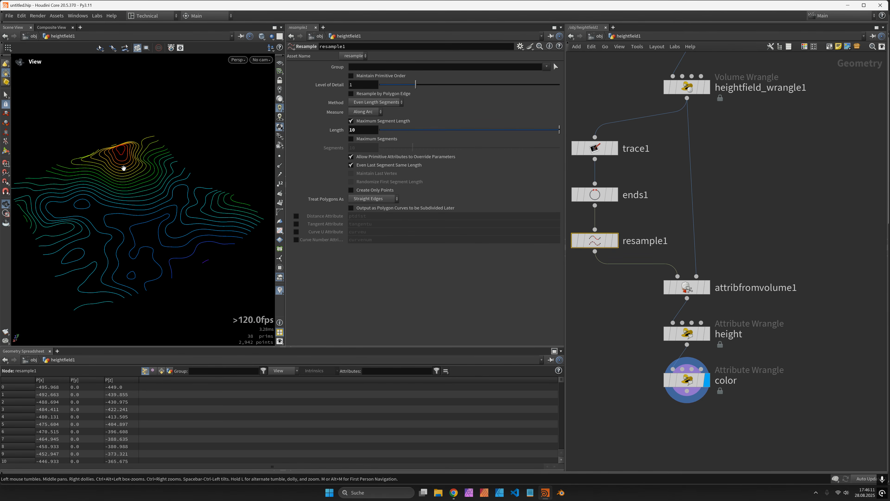
left_click_drag(132, 171, 131, 152)
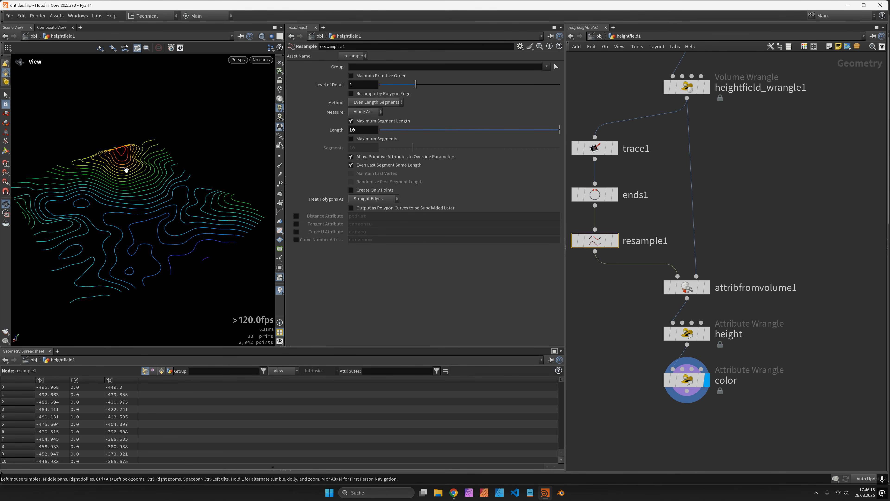
left_click_drag(128, 171, 165, 187)
key("h")
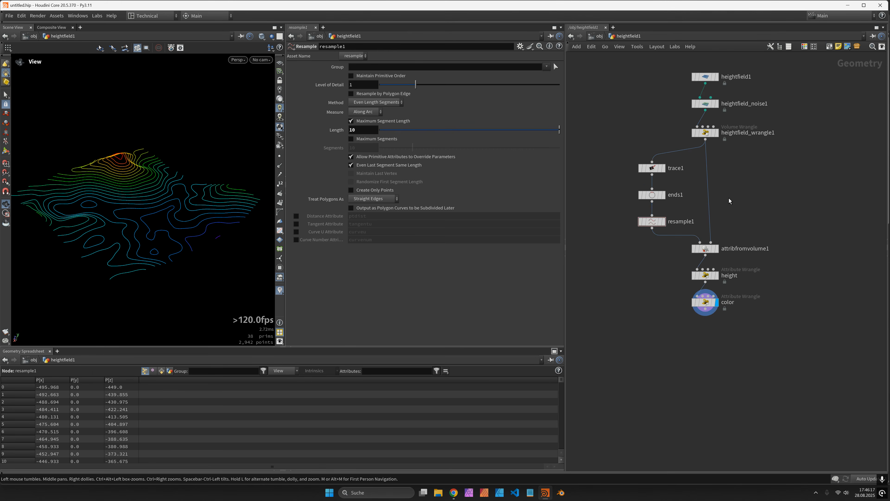
- Copy the heightfield1 and heightfield_noise1 nodes and create a new Geometry object at object level
left_click_drag(642, 116, 728, 189)
key("ctrl+c")
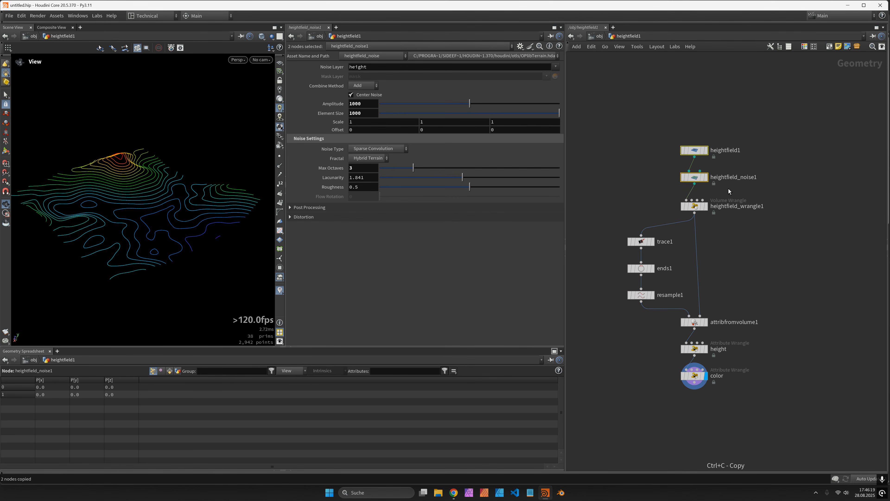
key("u")
key("Tab")
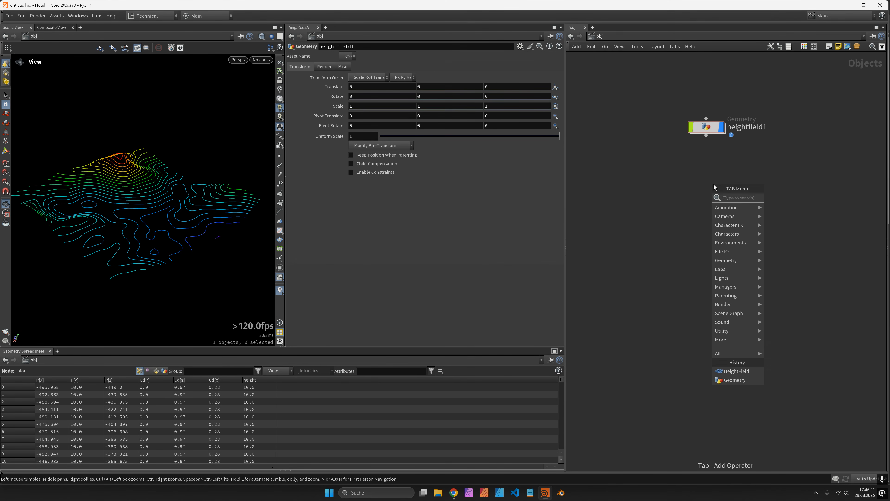
type("g")
key("Return")
left_click(714, 184)
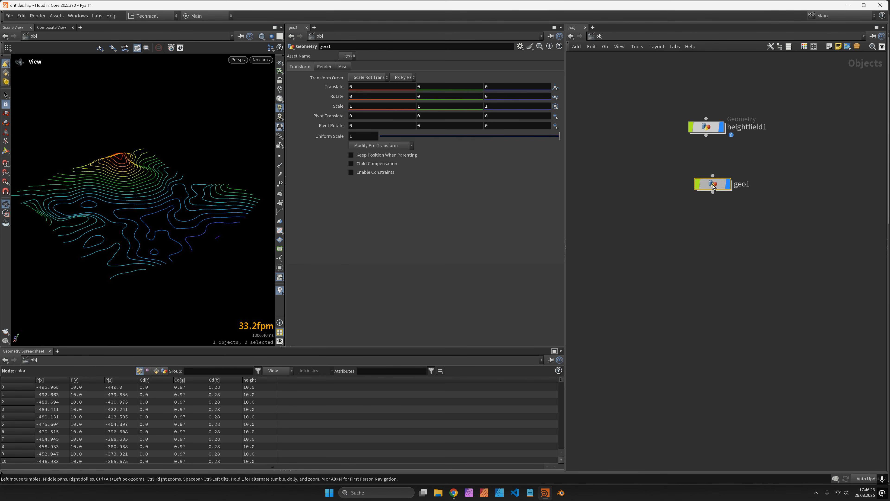
- Enter the new geometry object and hide all other objects in the viewport
double_click(709, 186)
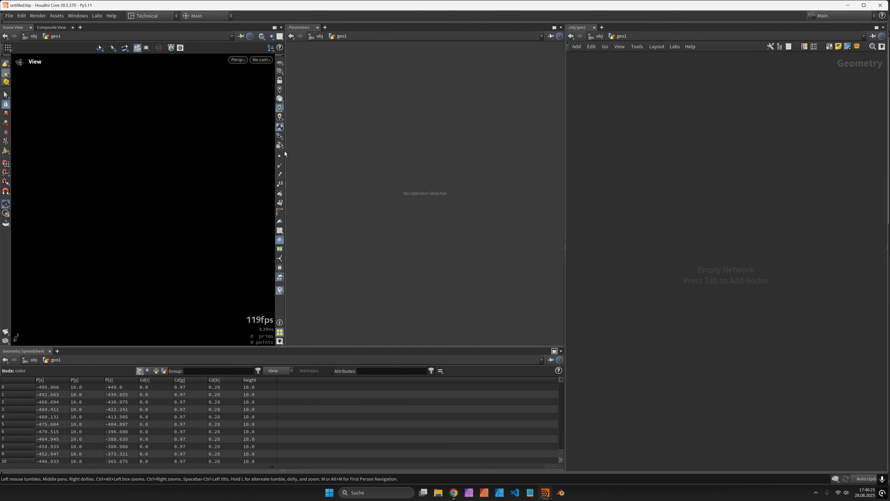
left_click(272, 37)
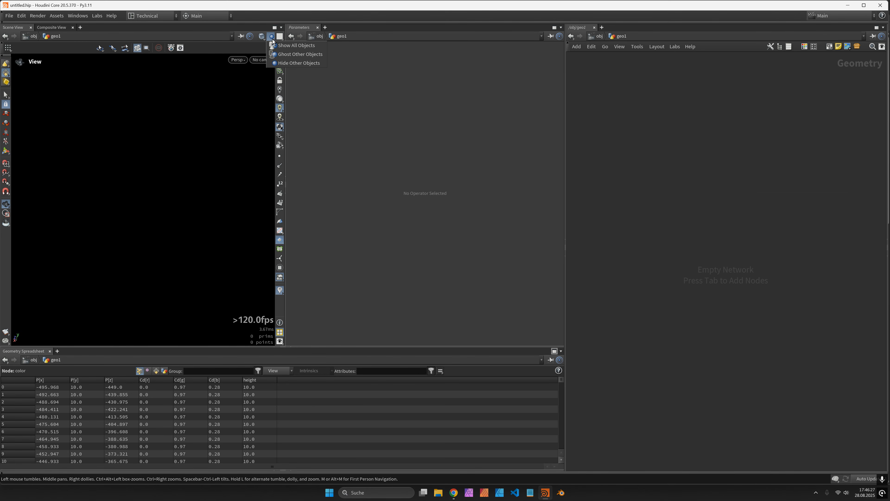
left_click(307, 65)
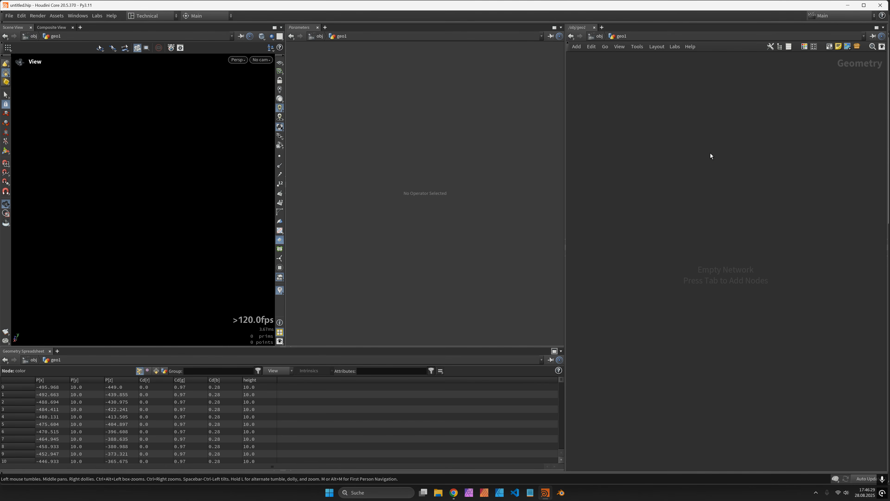
- Paste the copied heightfield and noise nodes into the empty network and display heightfield_noise1
key("Tab")
left_click(698, 146)
key("ctrl+v")
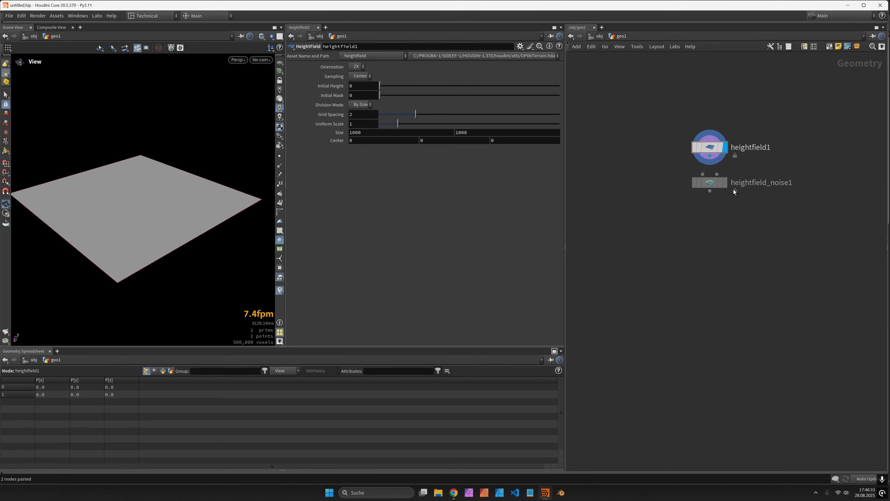
left_click(728, 186)
left_click_drag(247, 207, 201, 201)
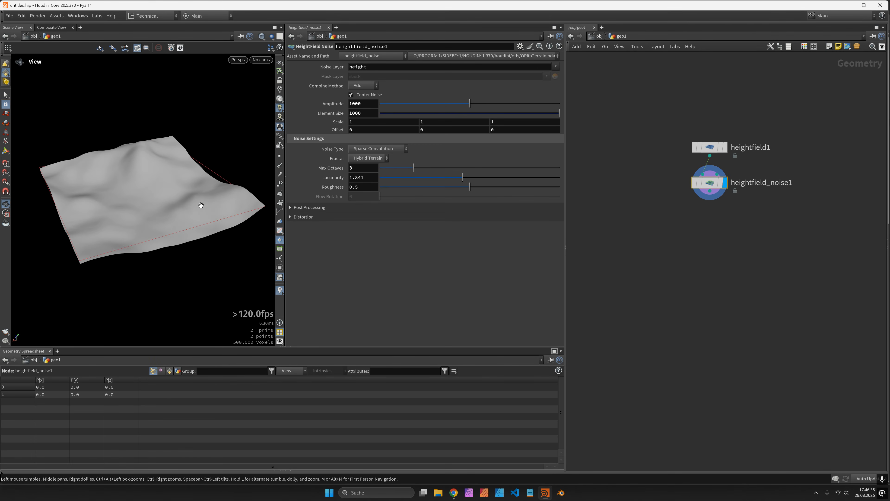
- Add a For-Loop with Feedback block fed by heightfield_noise1's output
left_click(687, 247)
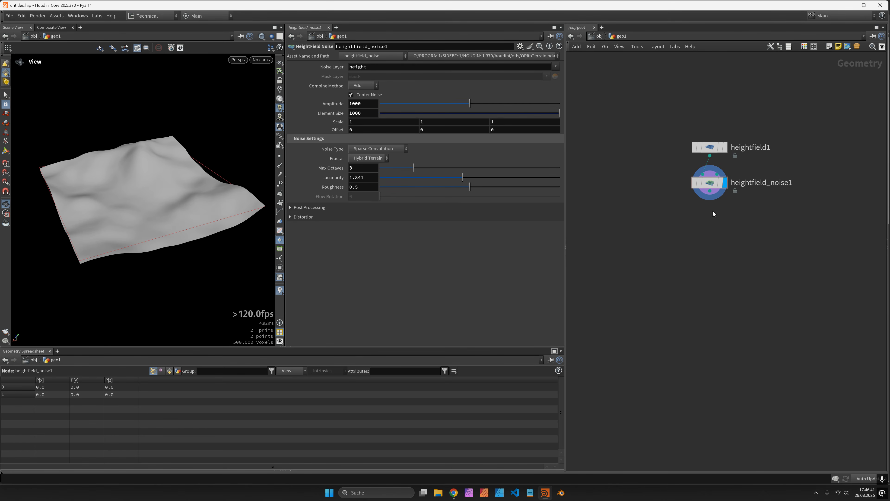
left_click(710, 191)
left_click(653, 250)
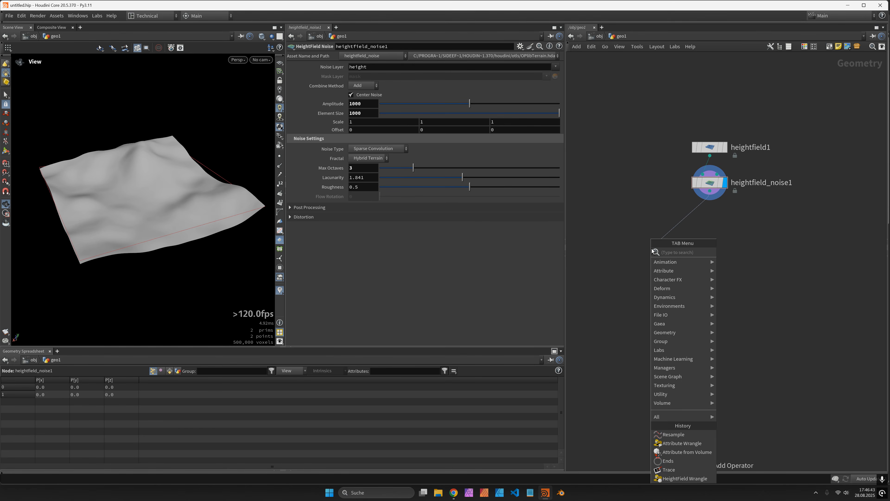
type("repeat")
key("Return")
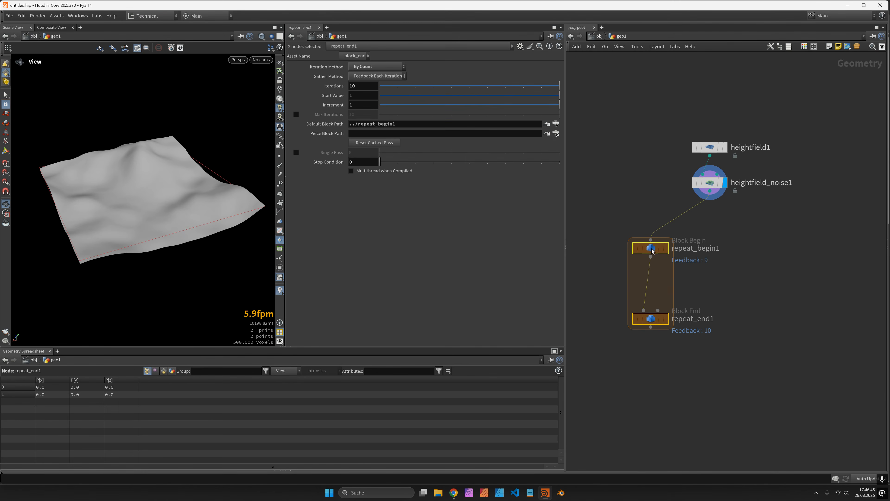
- Set the loop's begin node method to Fetch Input and its end node gather method to Merge Each Iteration
left_click(641, 248)
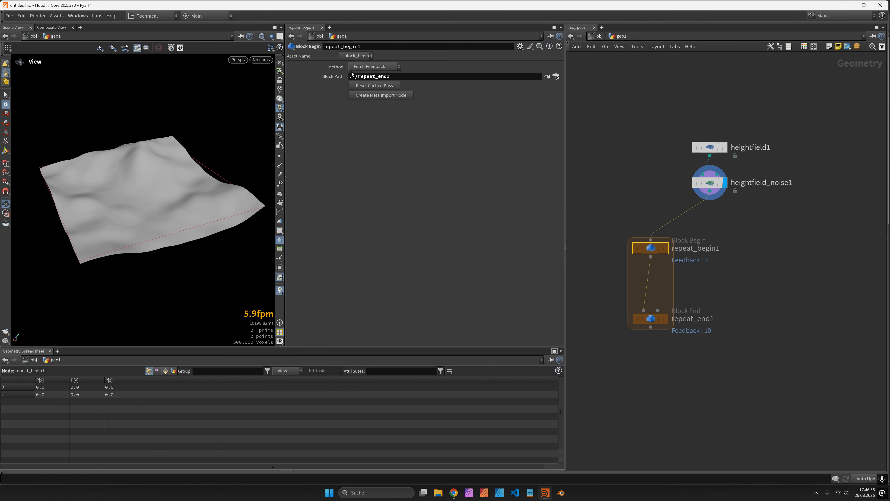
left_click(368, 67)
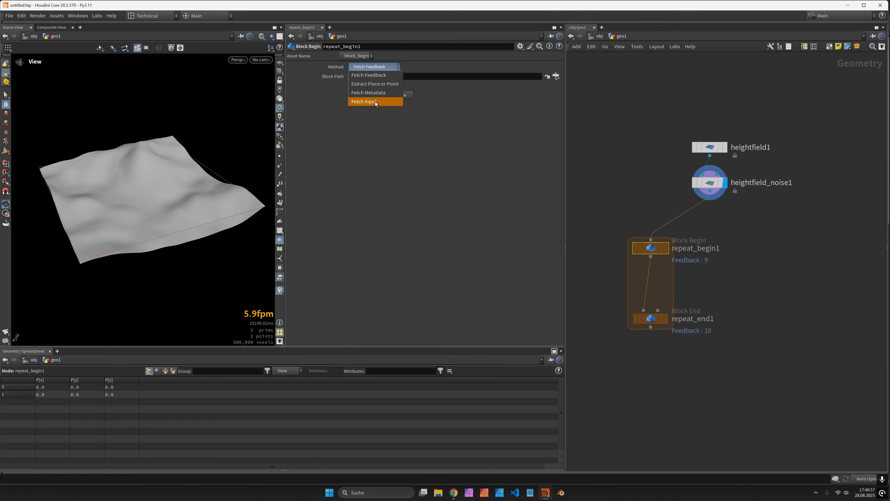
left_click(364, 101)
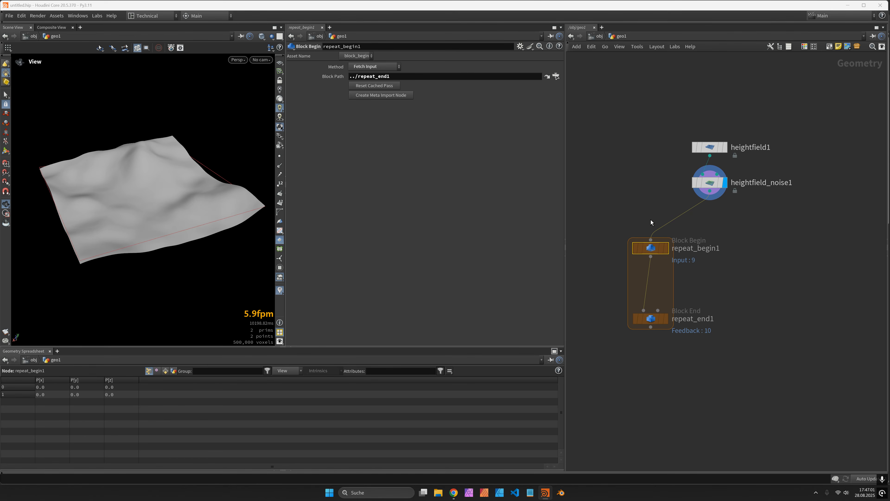
left_click(659, 316)
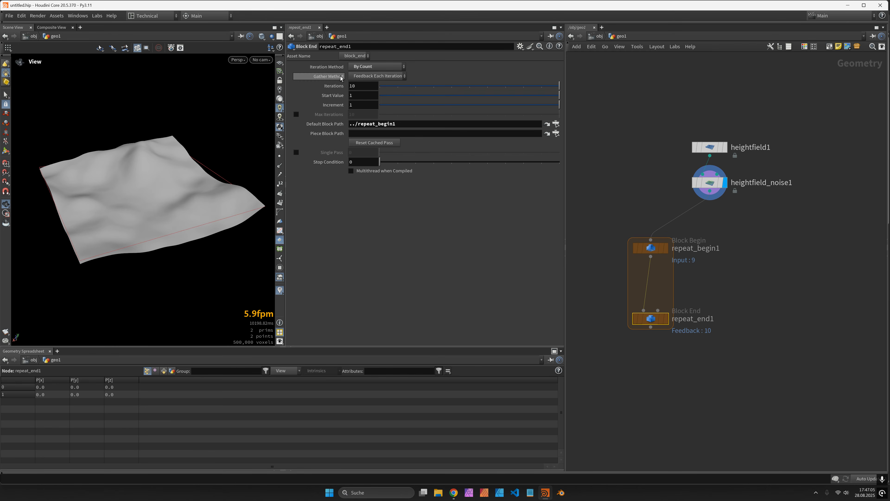
left_click(381, 78)
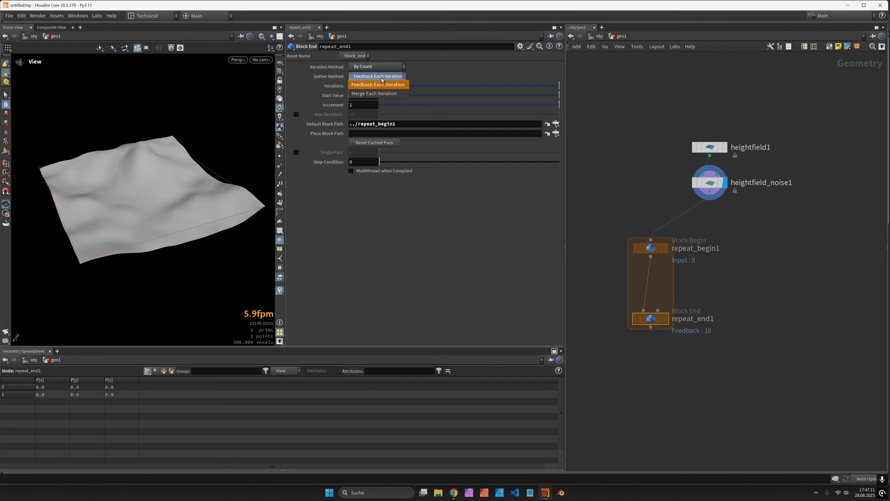
left_click(373, 94)
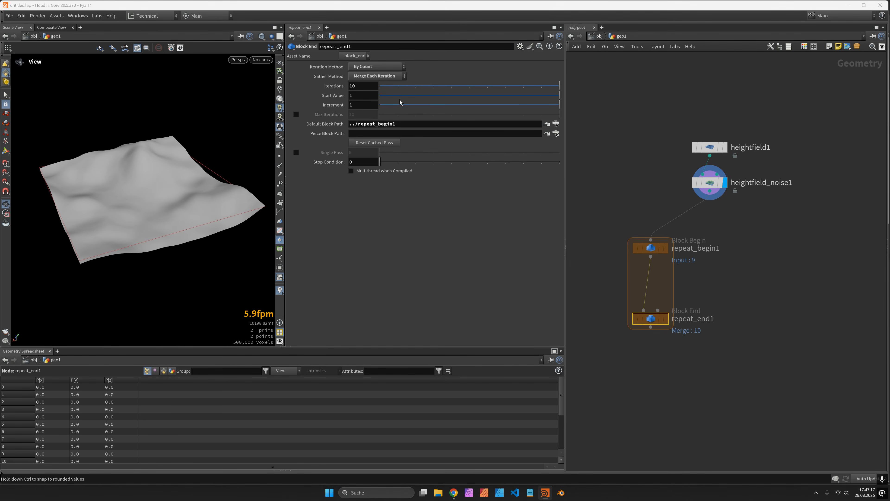
- Insert a Trace node between the loop's begin and end nodes and display repeat_end1
key("Tab")
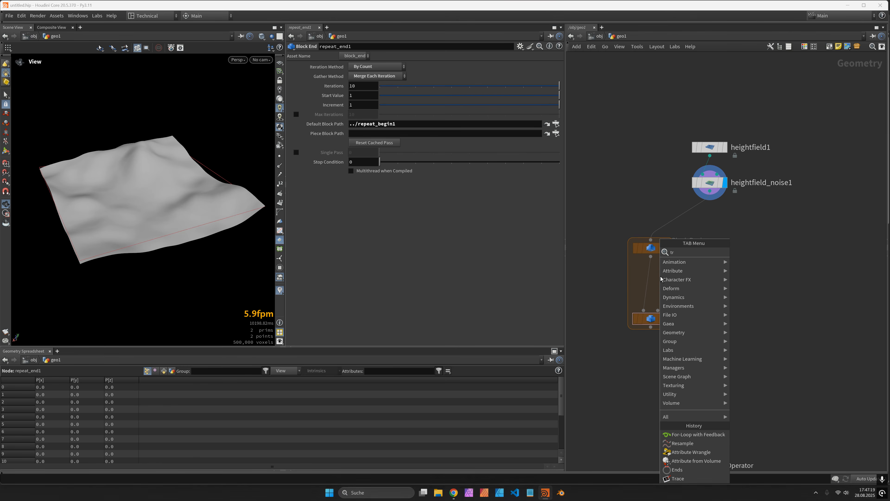
type("trace")
key("Return")
left_click(660, 277)
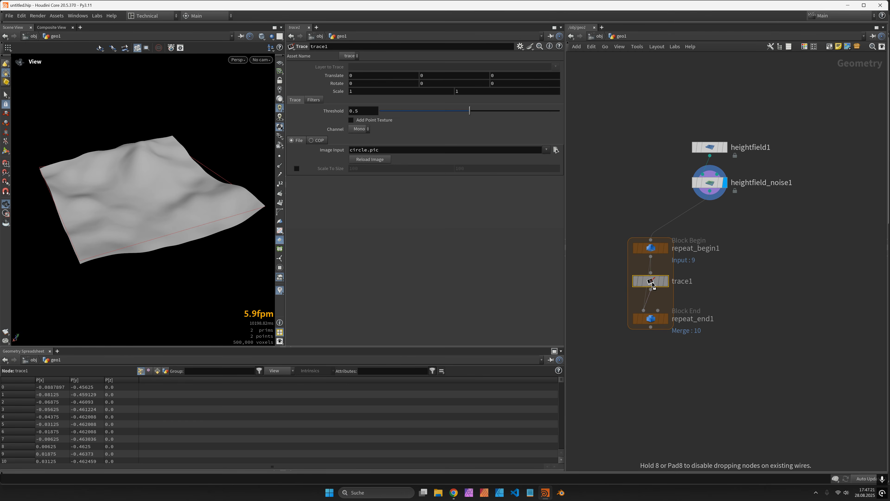
left_click(666, 318)
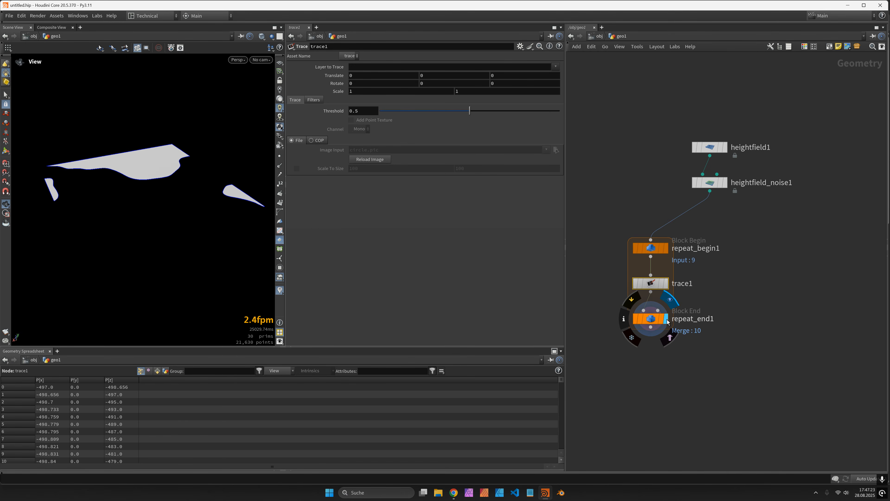
- Create a meta import node for the loop from repeat_begin1
left_click(650, 319)
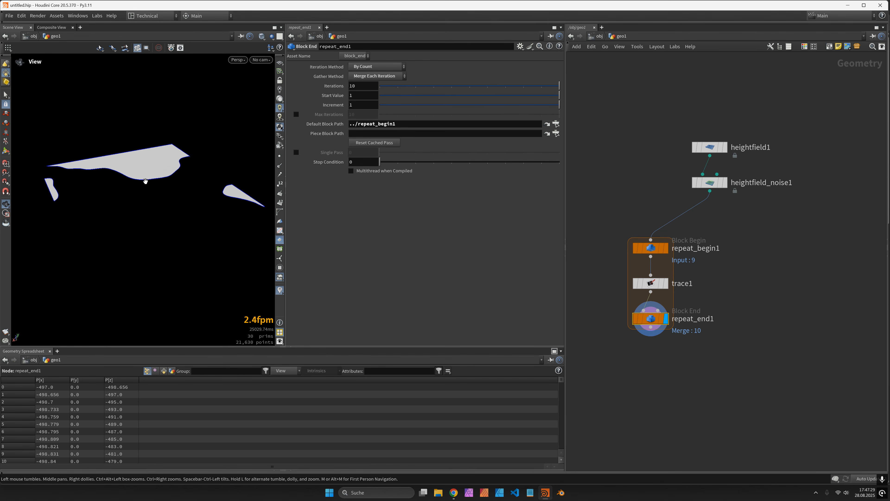
left_click(650, 283)
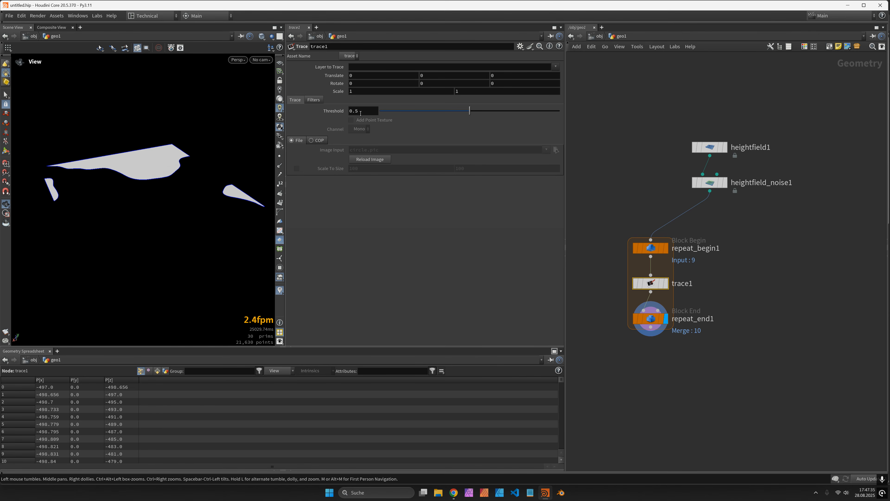
middle_click_drag(792, 294, 766, 251)
scroll(765, 251, "down", 1)
scroll(652, 259, "up", 1)
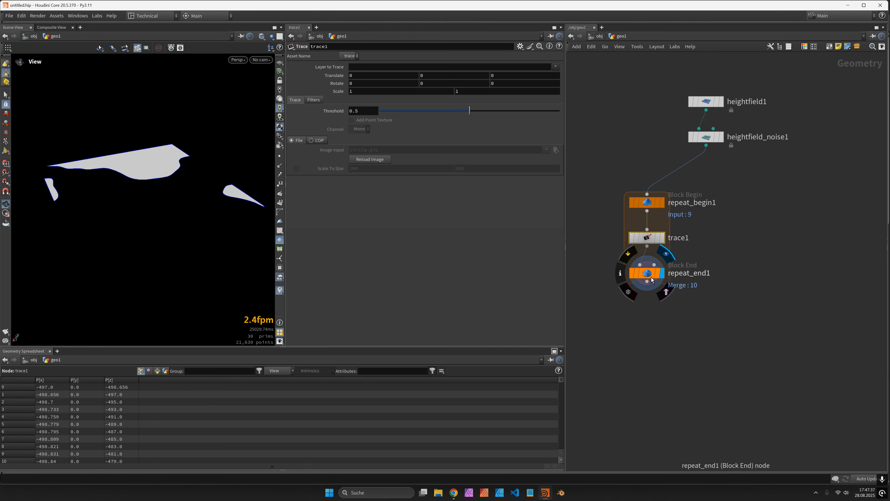
left_click(649, 274)
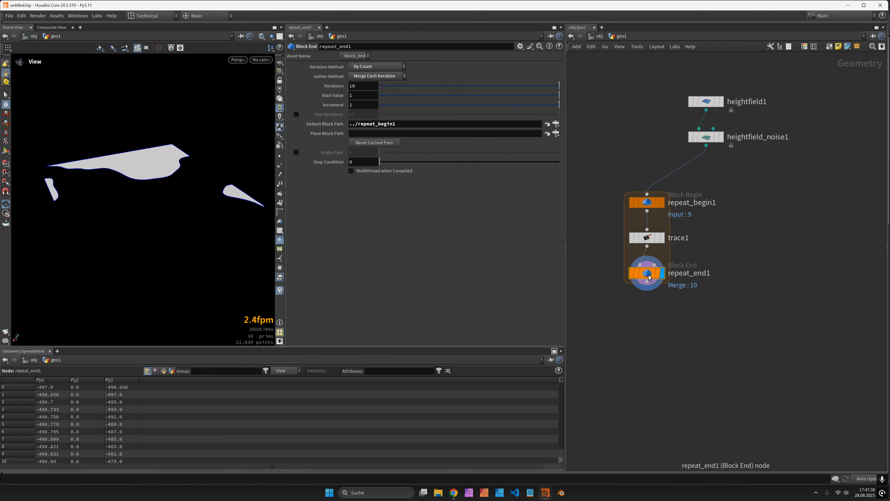
left_click(648, 203)
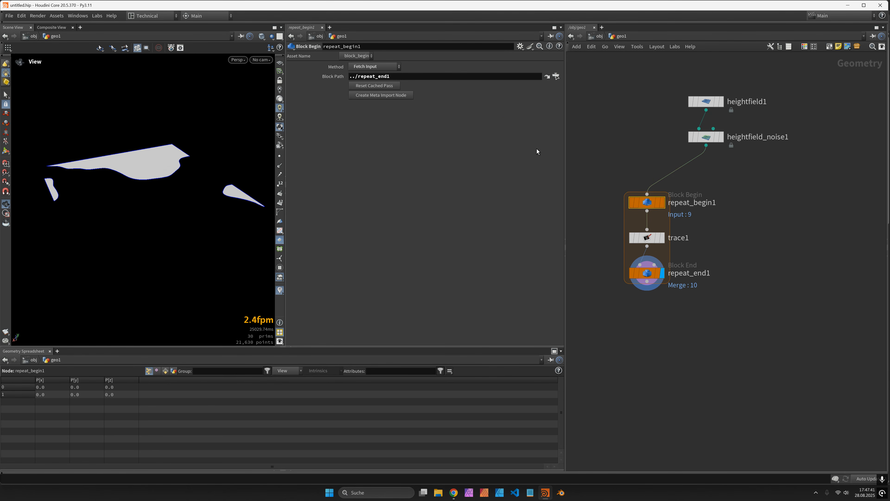
left_click(387, 96)
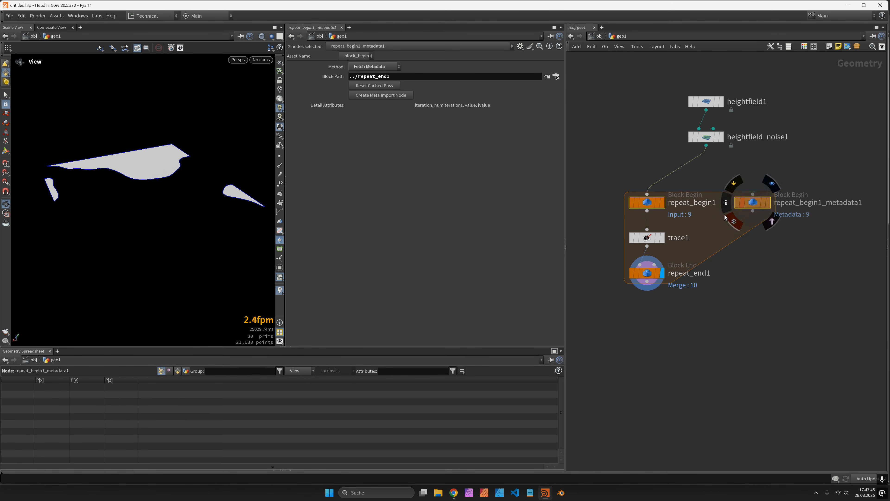
- Add a spare input to trace1 and point it to repeat_begin1_metadata1
left_click(647, 238)
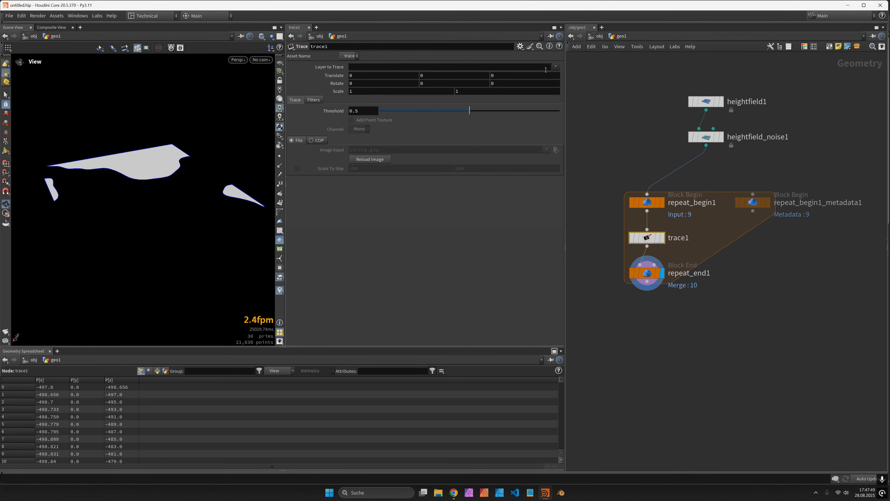
left_click(520, 47)
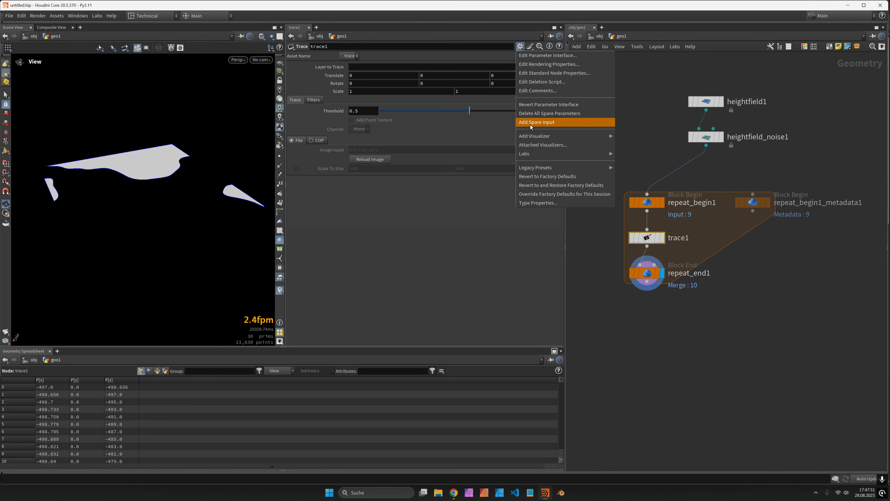
left_click(555, 123)
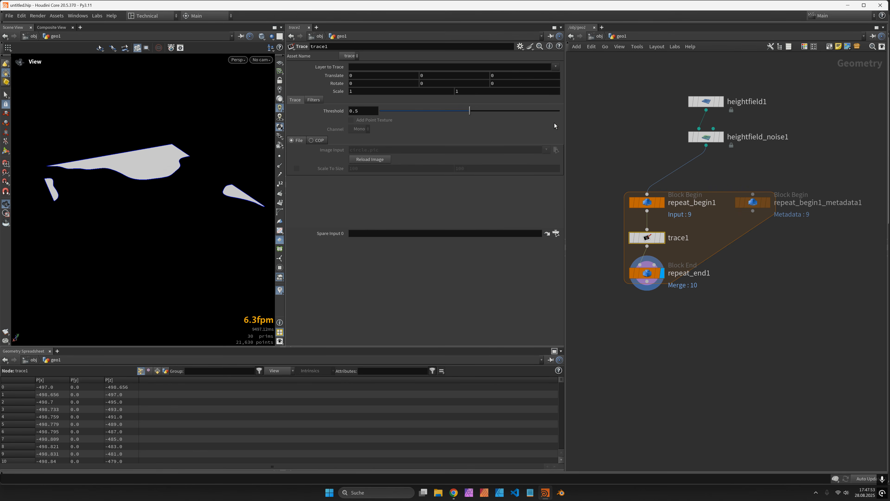
left_click_drag(753, 202, 447, 233)
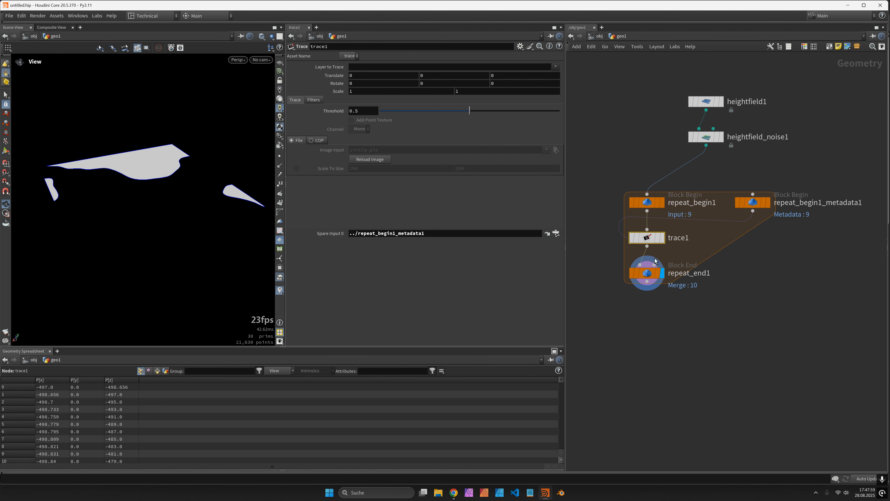
- Show the detail attributes of repeat_begin1_metadata1 in the geometry spreadsheet
left_click(652, 277)
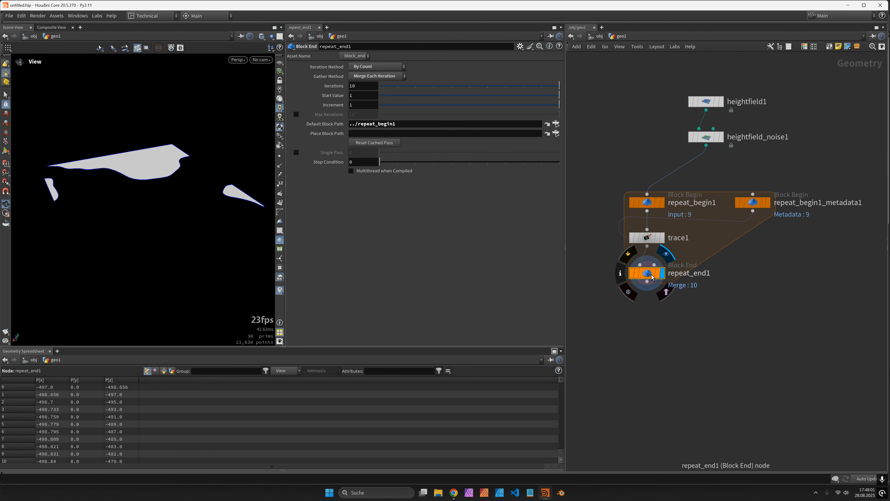
left_click(172, 373)
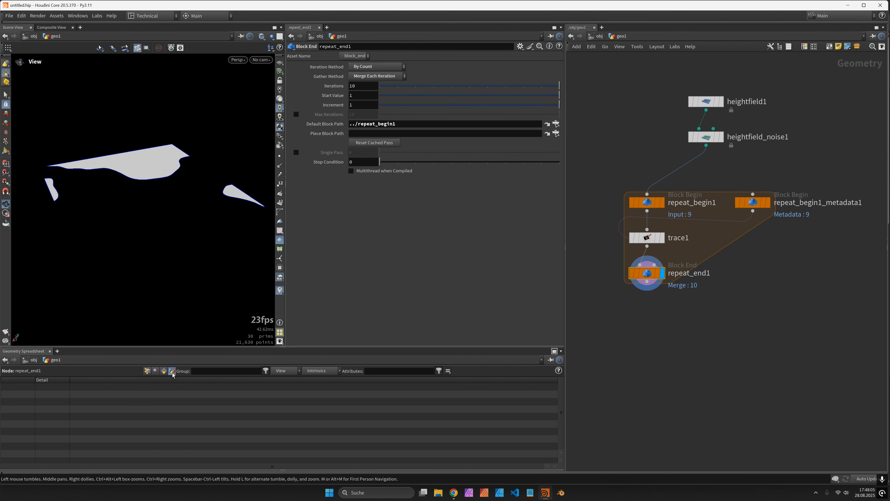
left_click(760, 203)
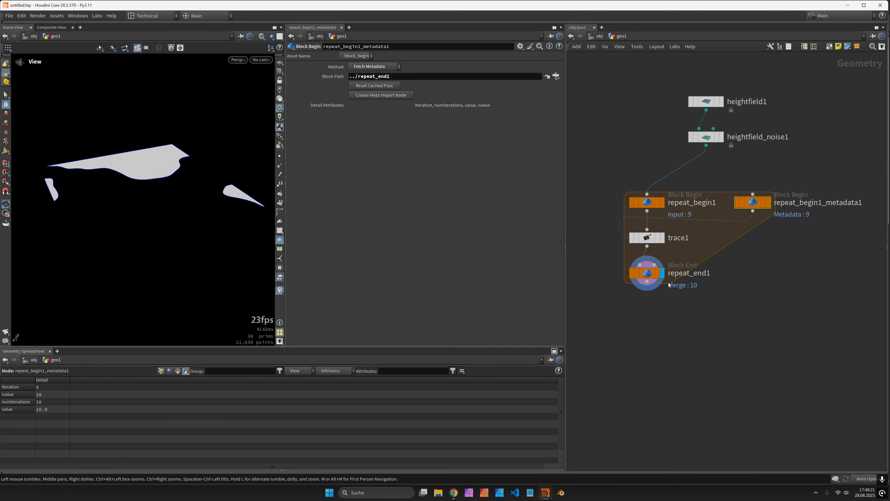
- Set repeat_end1's start value to 0 and its increment to 10
left_click(647, 237)
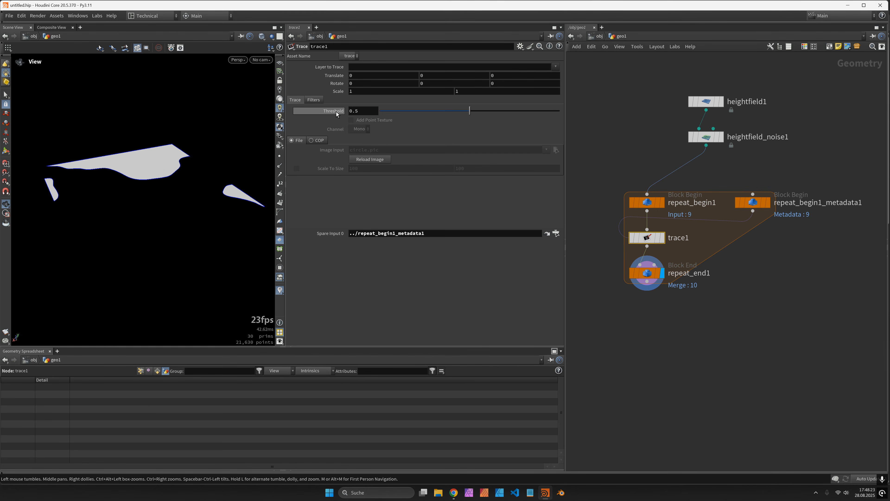
left_click(650, 275)
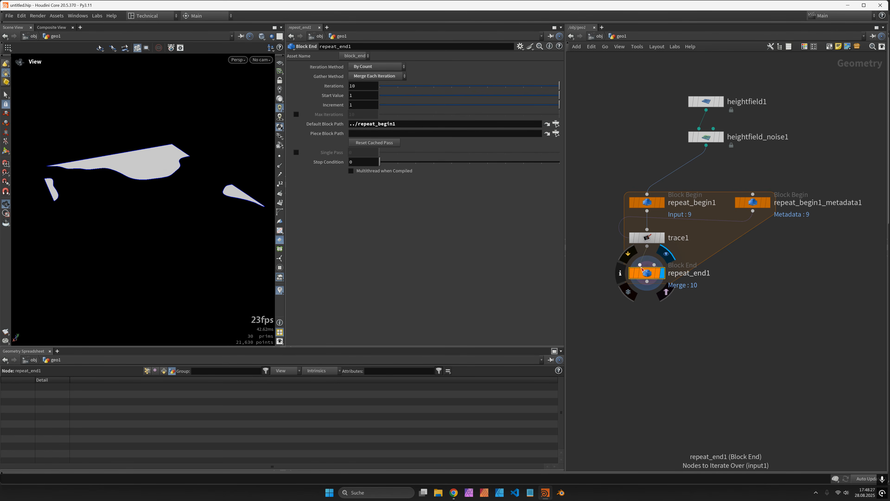
left_click(368, 97)
type("0")
key("Tab")
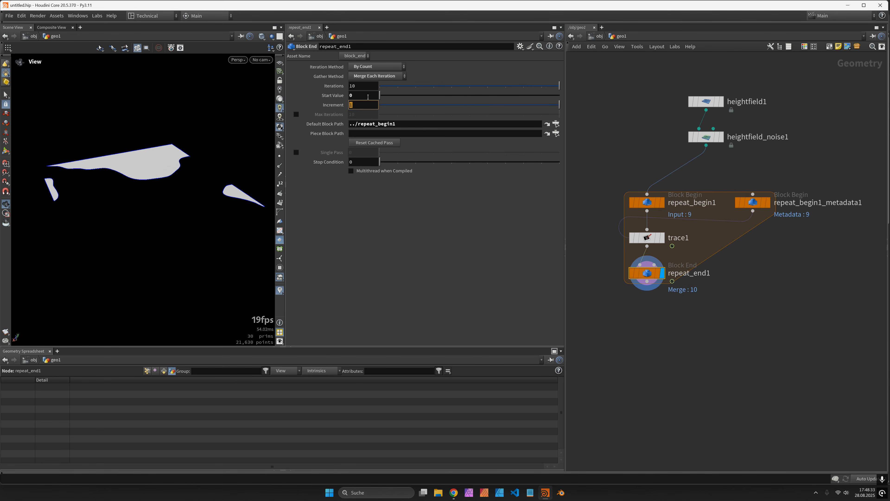
type("10")
key("Return")
- Drive trace1's threshold with the expression detail(-1, 'value', 0)
left_click(652, 239)
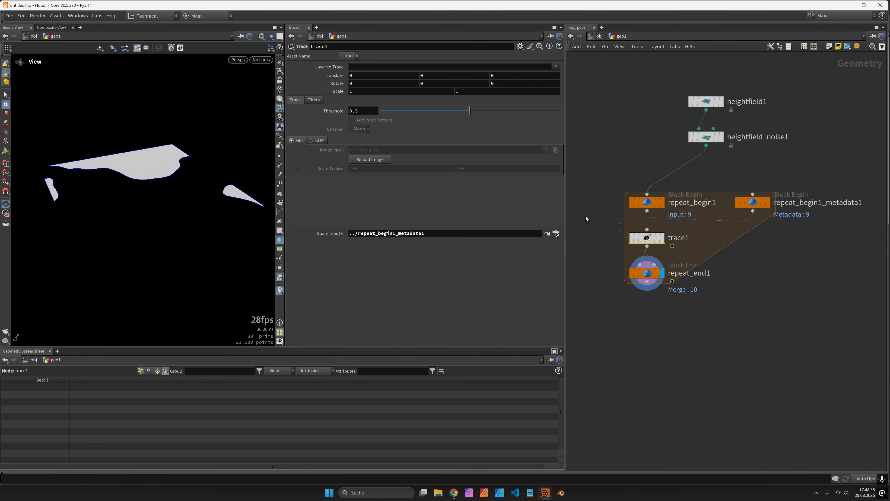
left_click(363, 110)
type("detail(-1")
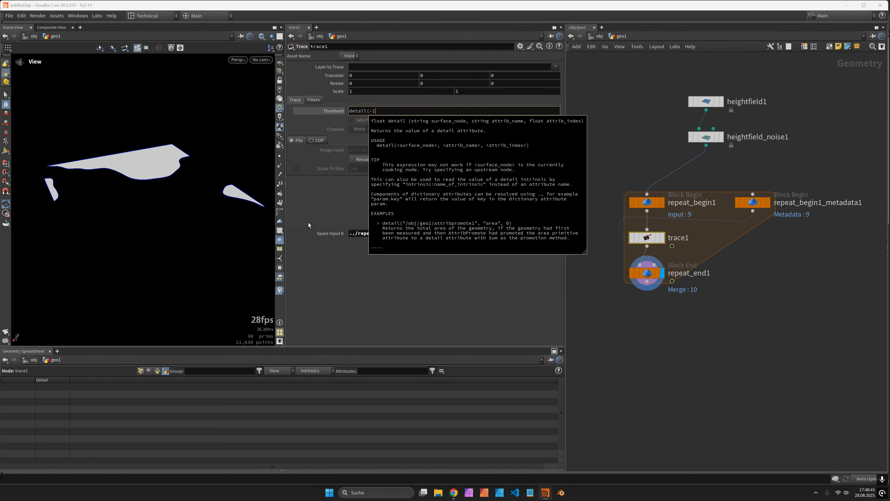
type(", 'value'")
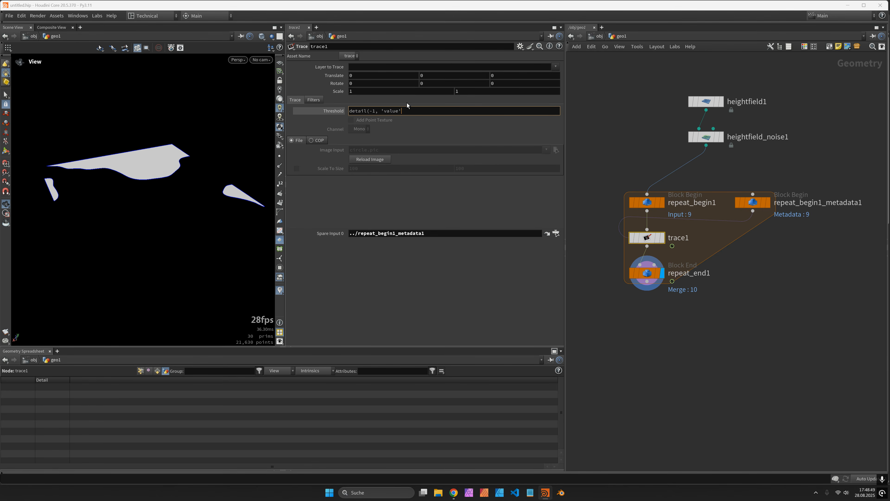
type(", 0)")
key("Return")
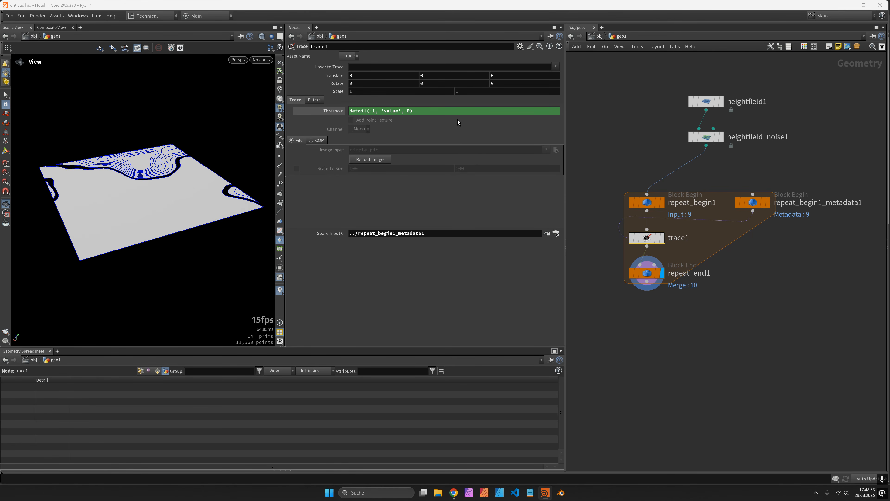
left_click_drag(150, 165, 167, 137)
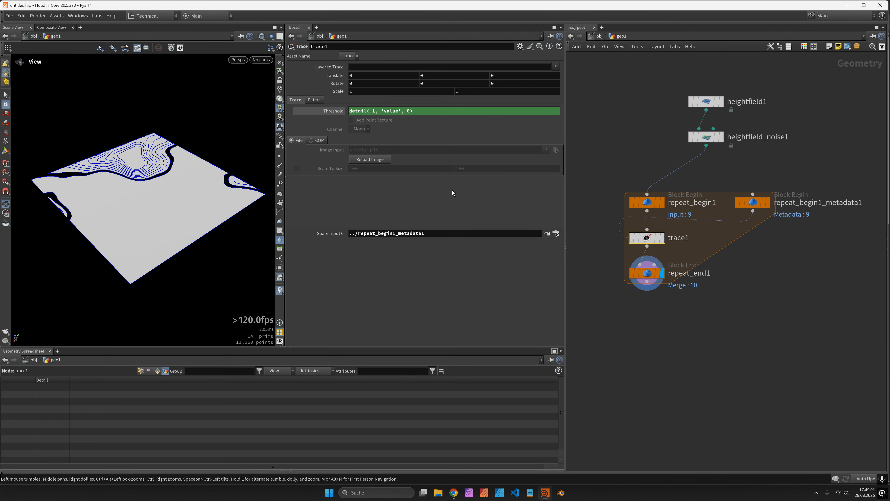
- Set the number of iterations on repeat_end1 to 13
left_click(647, 274)
left_click(363, 85)
type("13")
key("Return")
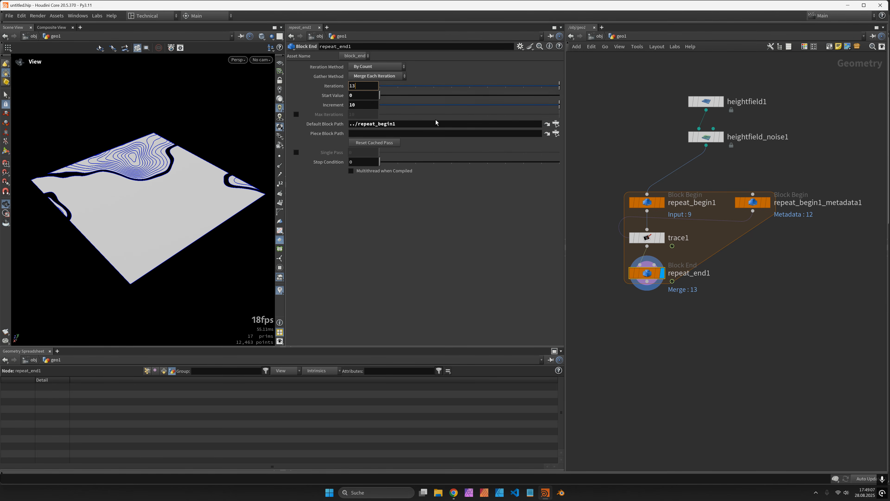
- Lower repeat_end1's start value to -63
left_click(647, 239)
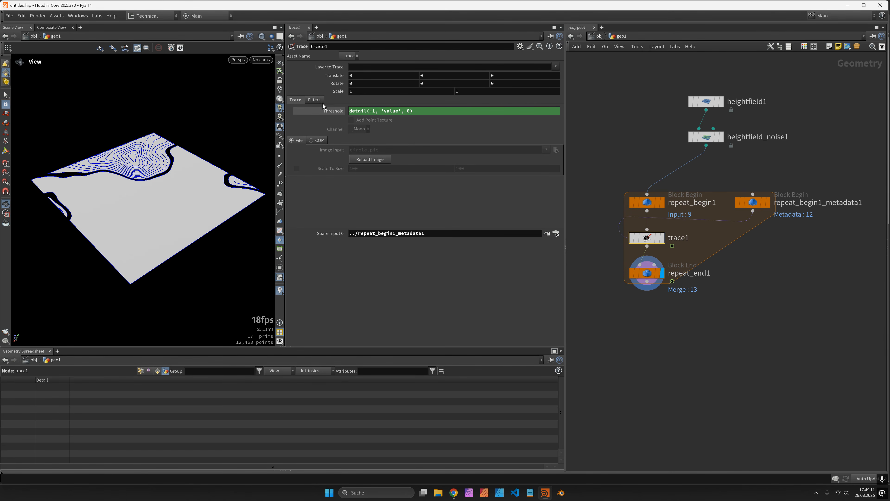
left_click(753, 202)
left_click(646, 277)
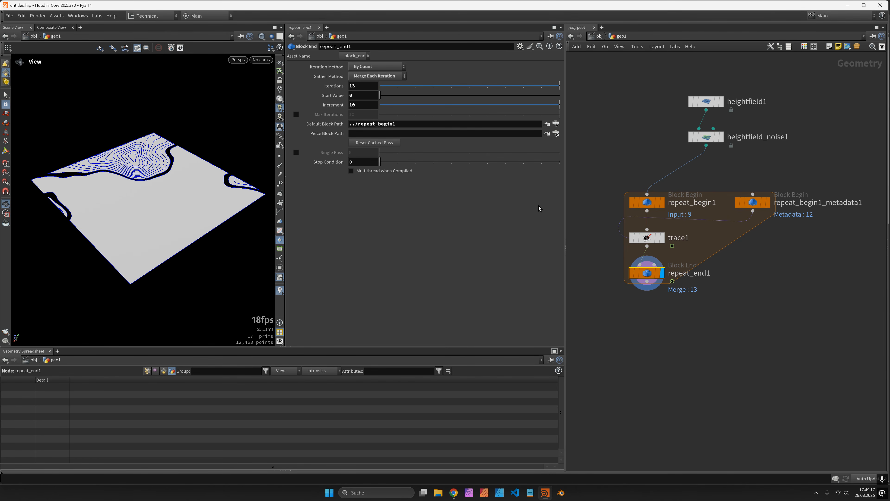
middle_click_drag(366, 98, 125, 103)
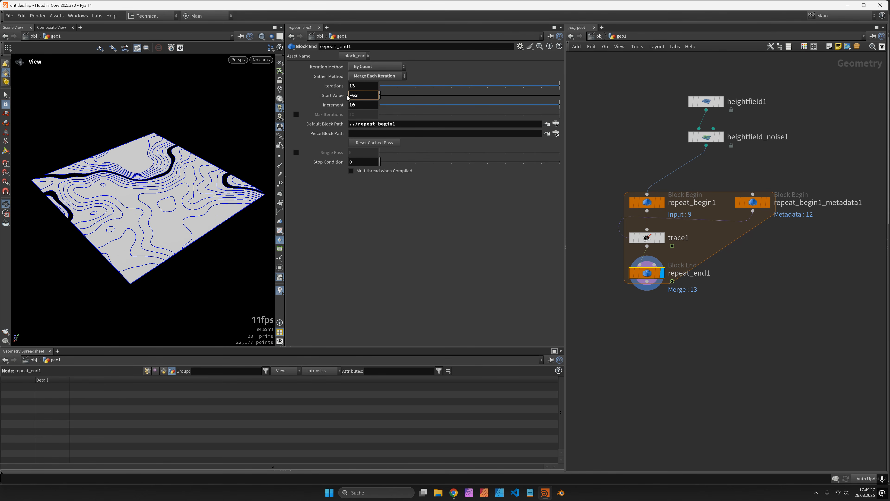
- Display heightfield_noise1 and align both heightfield nodes directly above the loop's begin node
left_click(720, 136)
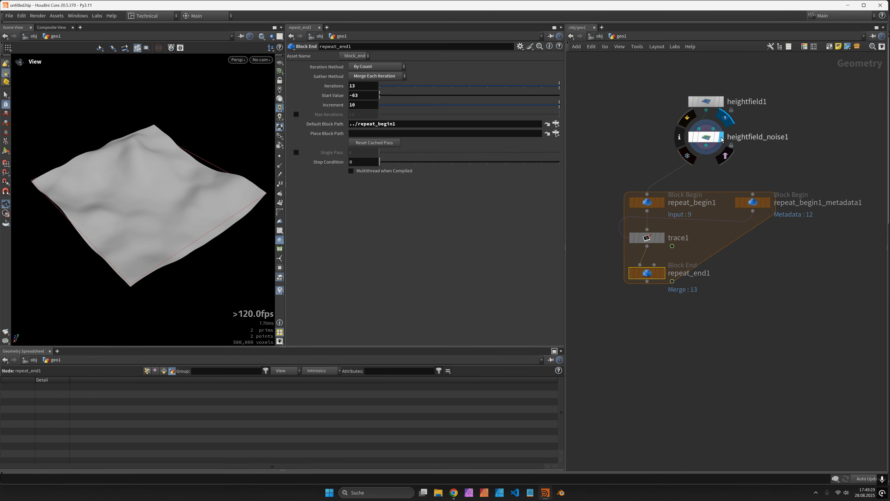
left_click_drag(675, 80, 650, 119)
left_click(650, 119)
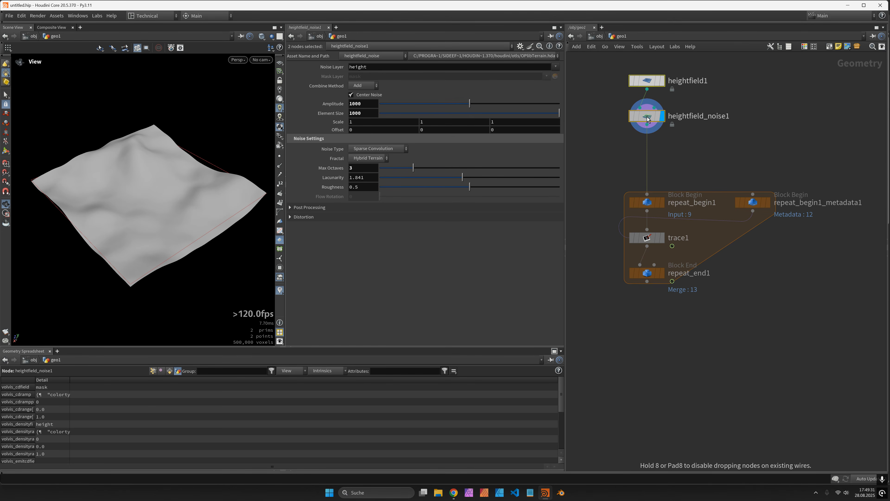
- Show heightfield_noise1's primitive attributes with the volumeminvalue and volumemaxvalue intrinsics in the spreadsheet
left_click(169, 371)
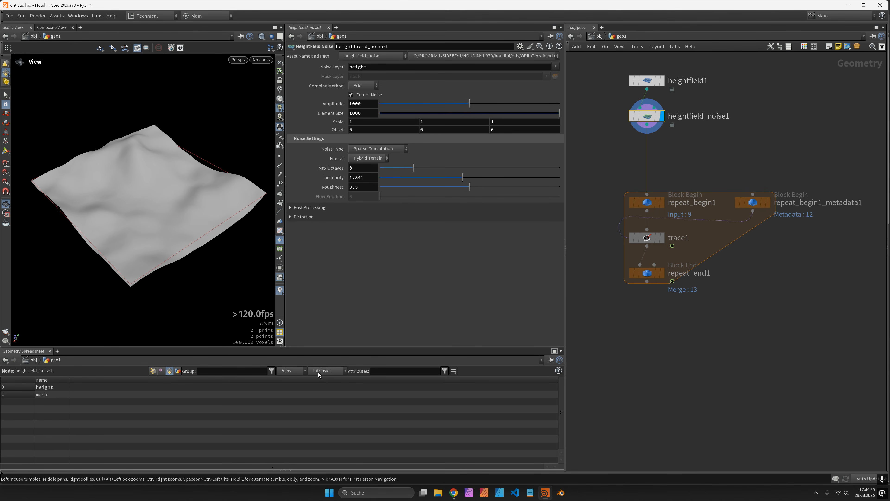
left_click(330, 372)
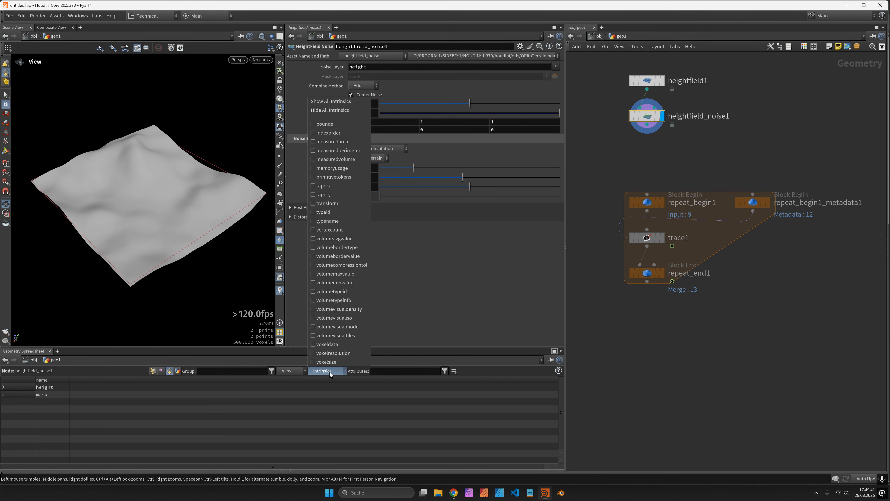
left_click(333, 283)
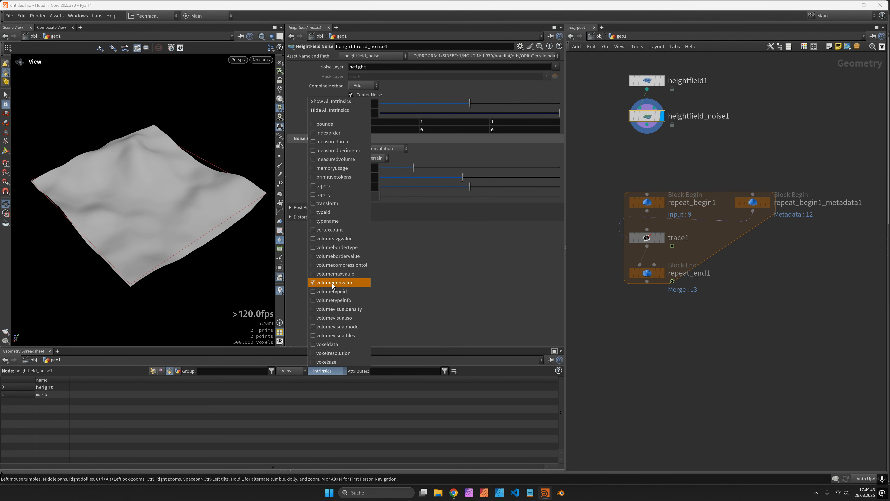
left_click(332, 372)
left_click(342, 277)
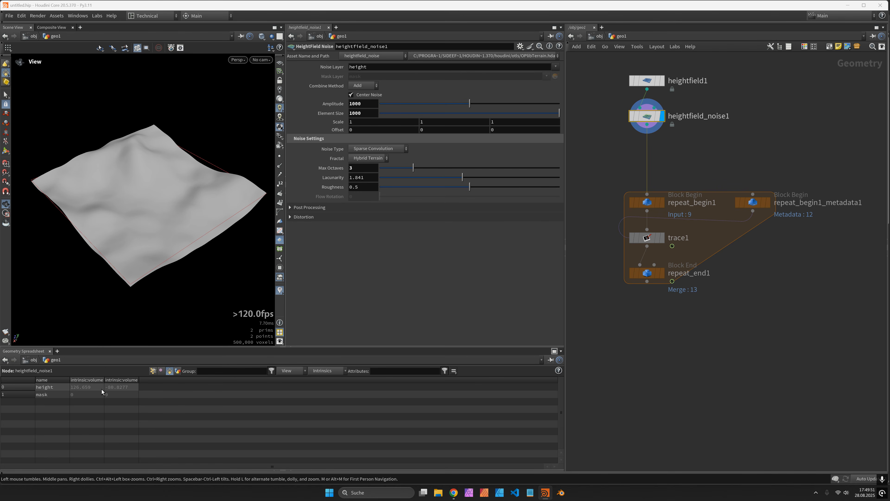
- Insert a Detail Wrangle between heightfield_noise1 and repeat_begin1
key("Tab")
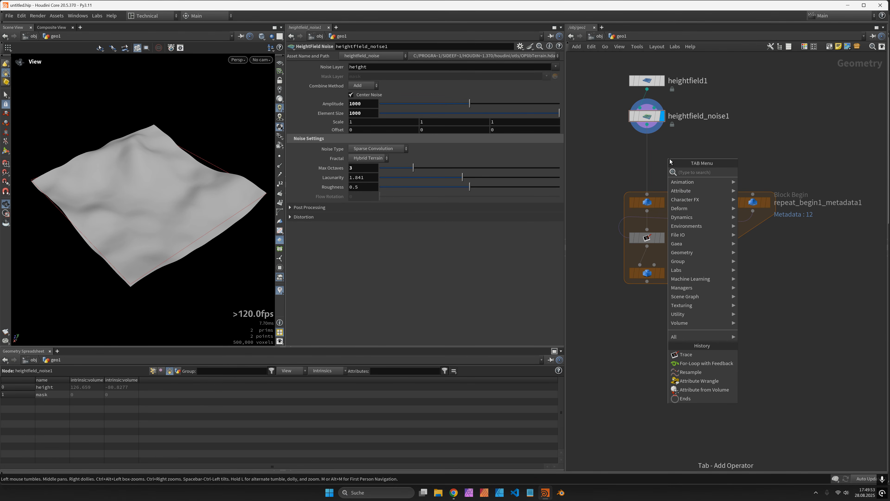
type("dwra")
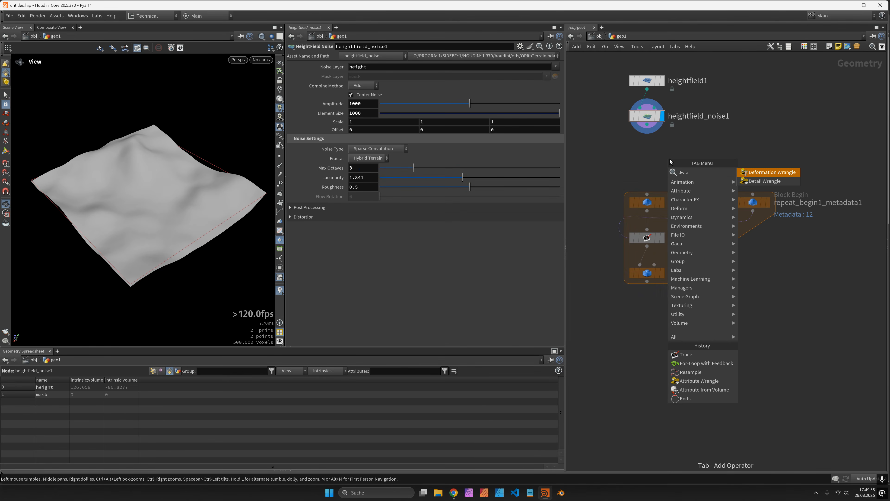
key("Down")
key("Return")
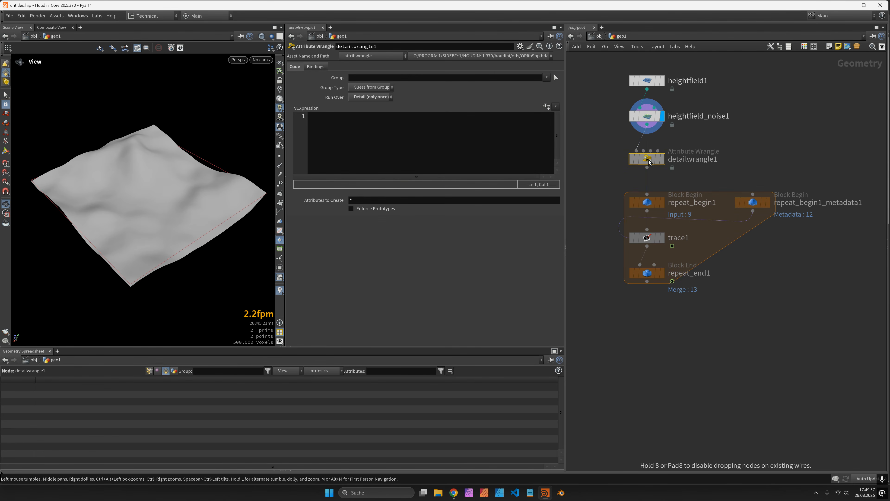
left_click(650, 162)
- Write f@height_min = primintrinsic(0, 'volumeminvalue', 0); in detailwrangle1, then display the node and show its detail attributes in the spreadsheet
left_click(443, 140)
type("f")
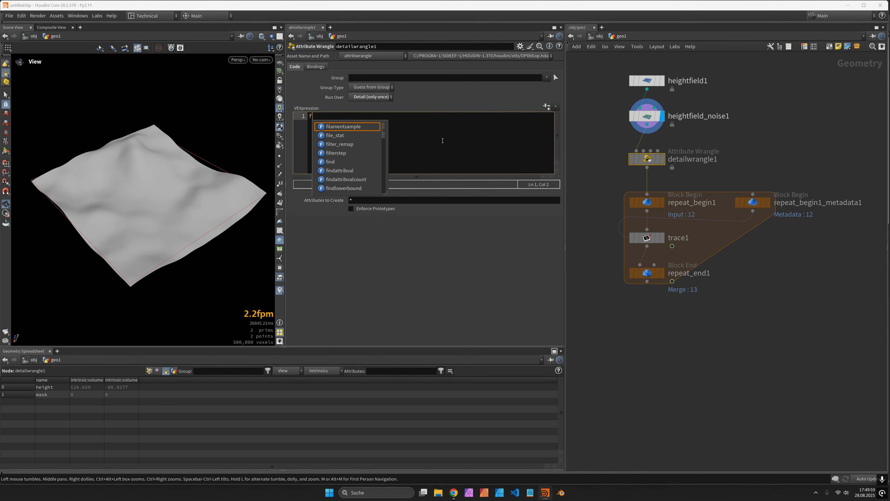
type("@heigg")
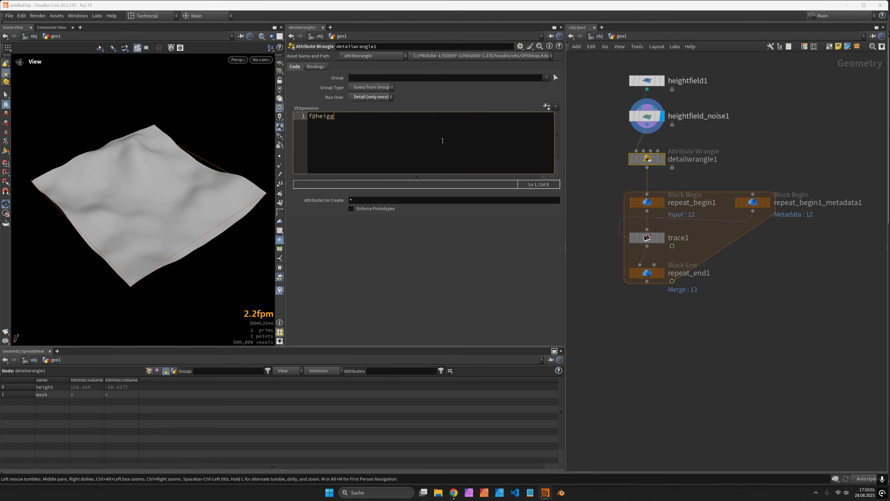
key("BackSpace")
type("ht_min = primint")
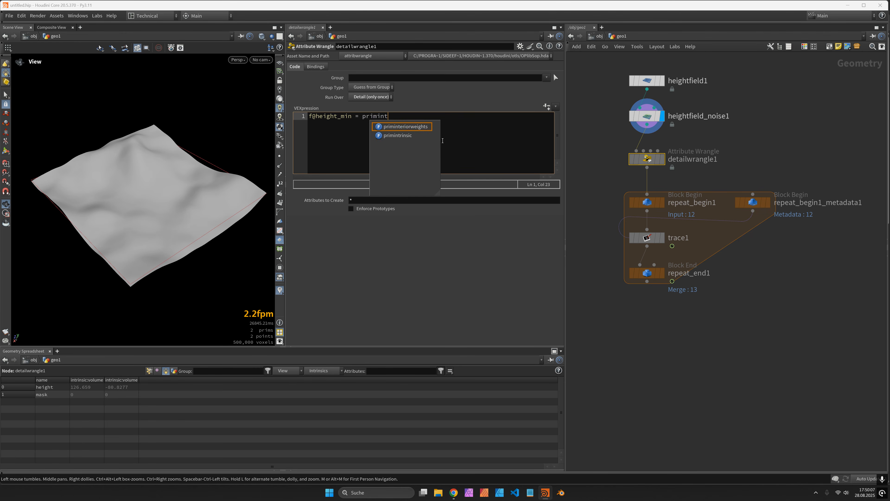
key("Down")
key("Return")
type("/")
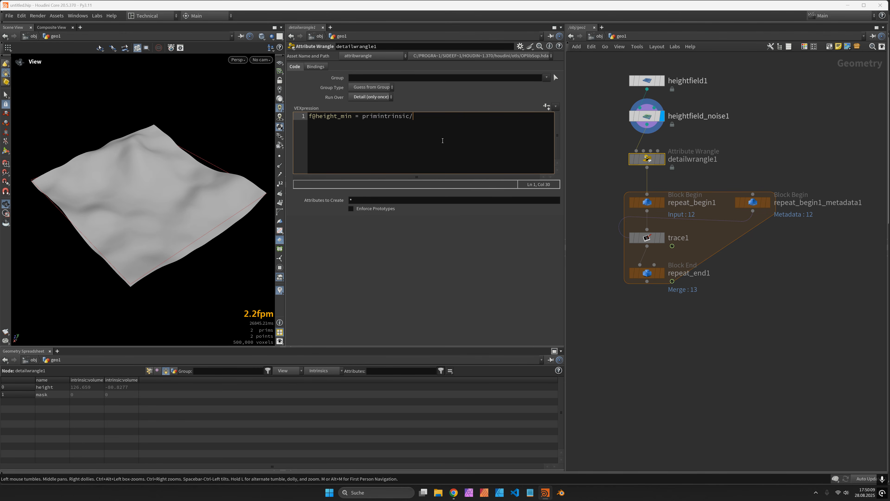
key("BackSpace")
type("(")
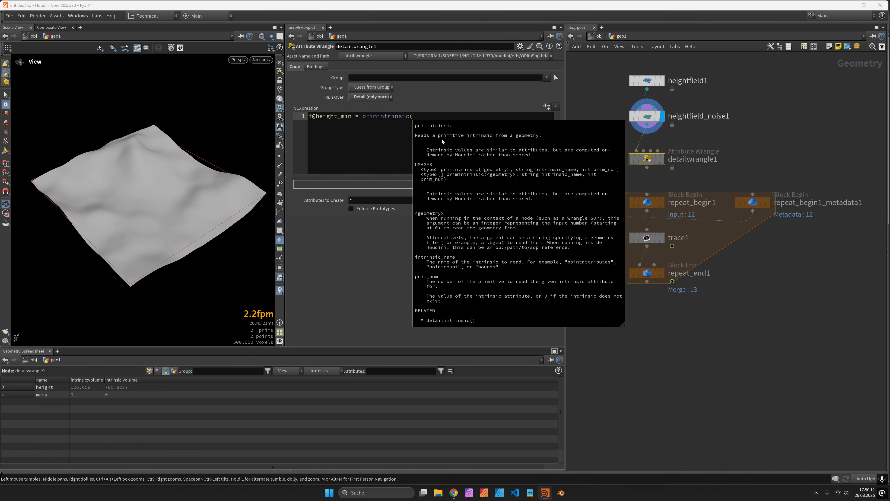
type("0, '")
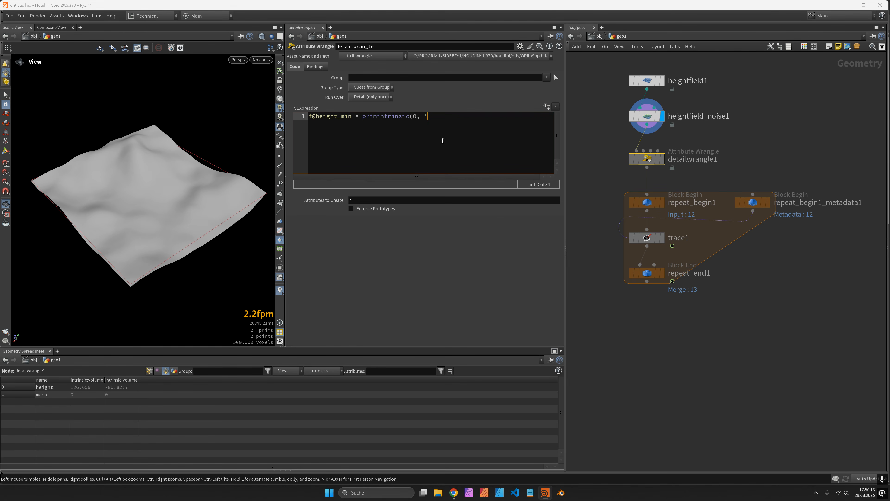
type("volumeminvalue', 0);")
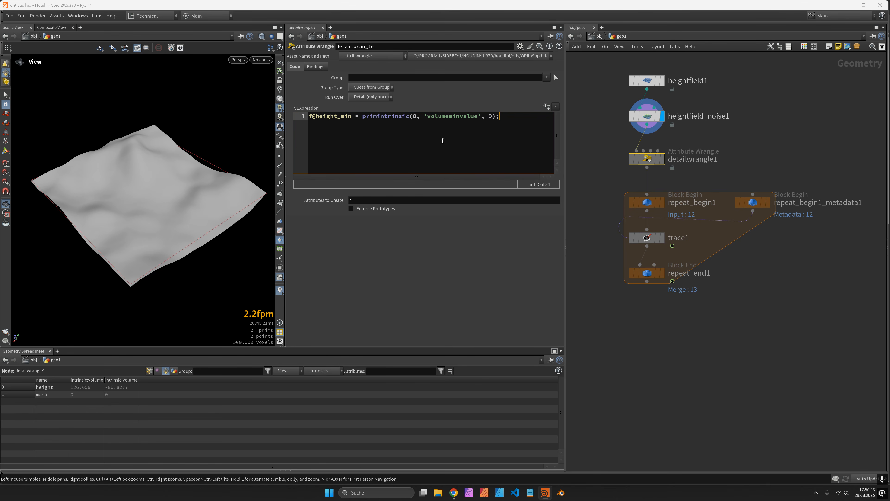
left_click(662, 158)
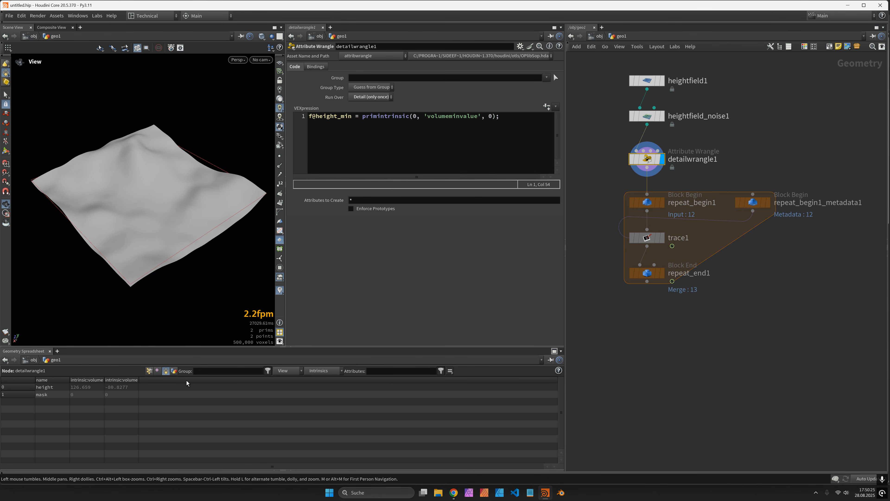
left_click(174, 371)
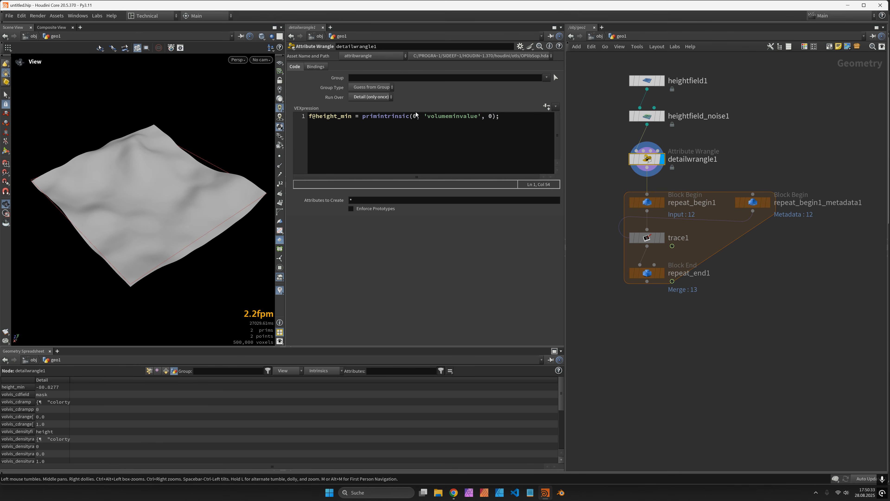
- Add the line int pr_height = nametoprim(0, 'height'); above the height_min line, separated by a blank line
left_click(490, 117)
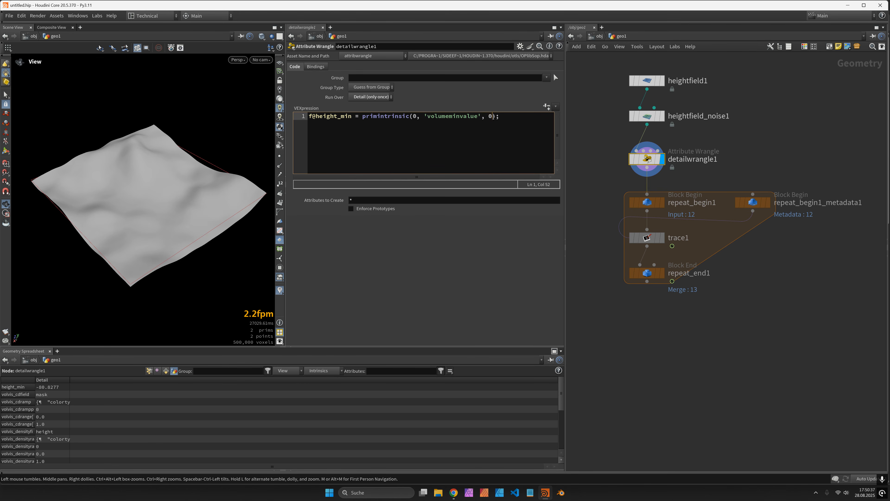
left_click(495, 117)
left_click(312, 119)
key("Return")
key("Return")
key("Up")
key("Up")
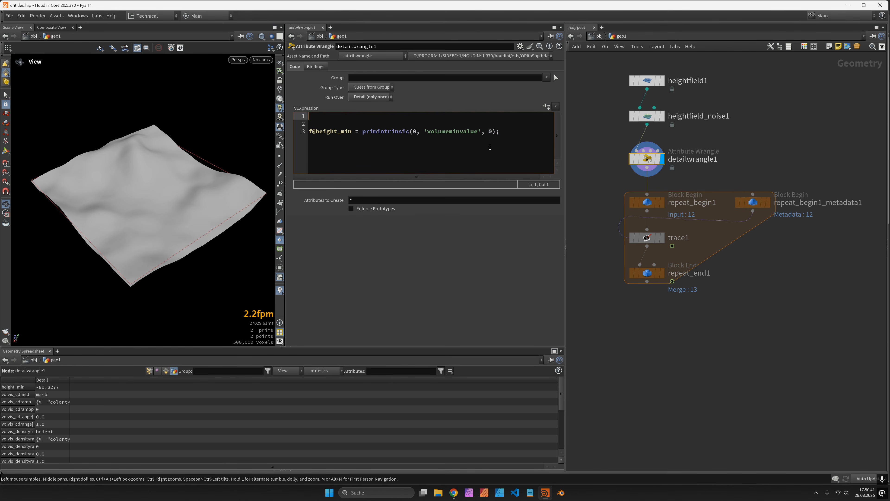
type("int pr_")
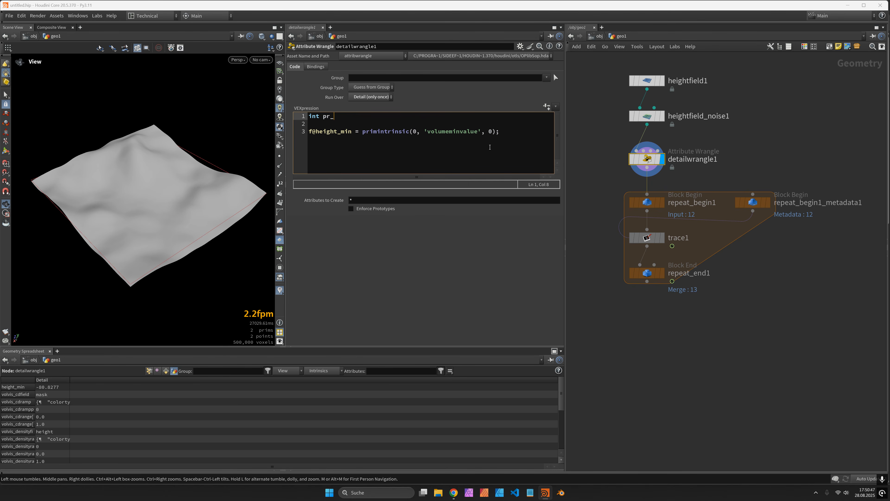
type("height = namet")
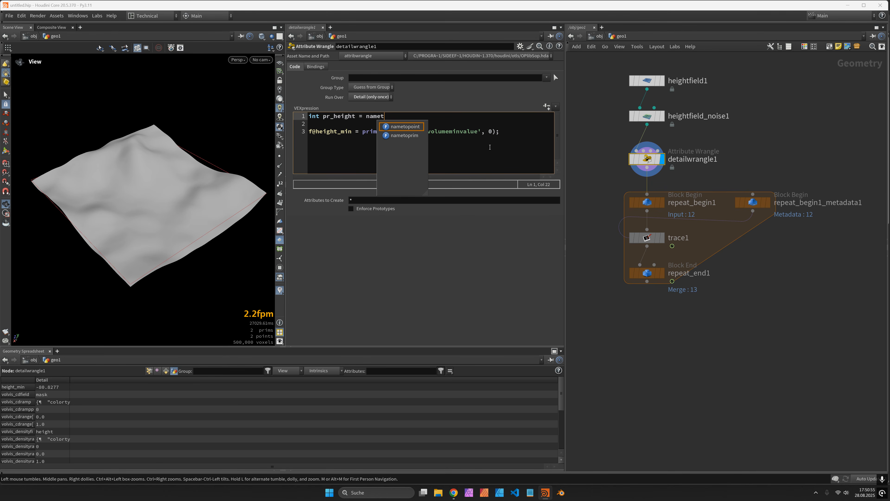
type("orp")
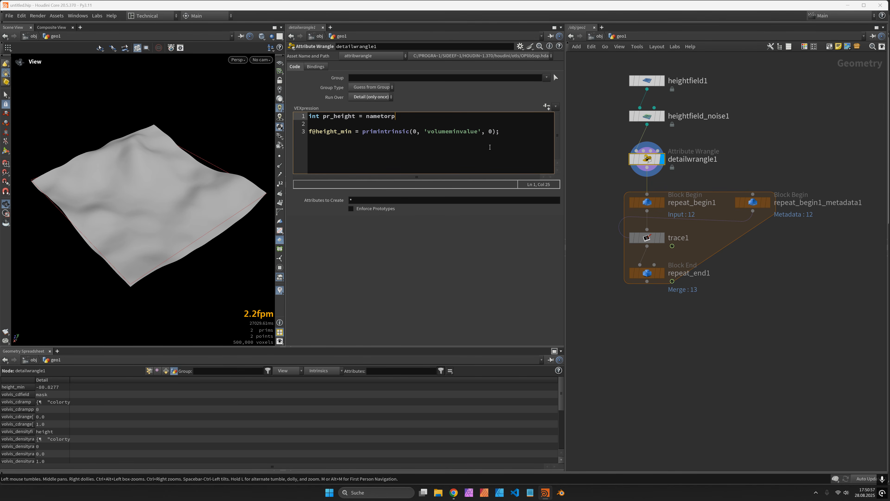
key("BackSpace")
key("BackSpace")
type("prim(")
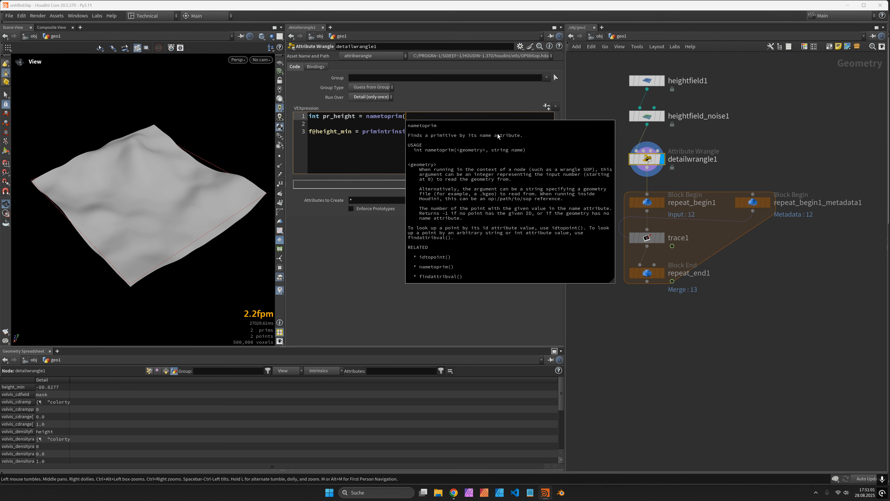
type("0, 'he")
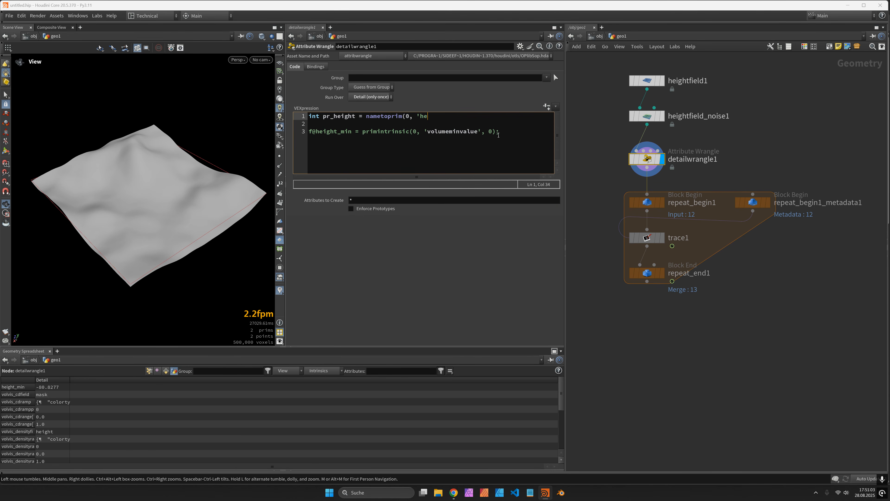
type("ight');")
left_click(469, 267)
- Replace the primitive number in the height_min line with pr_height and show the primitive attributes in the spreadsheet
double_click(491, 131)
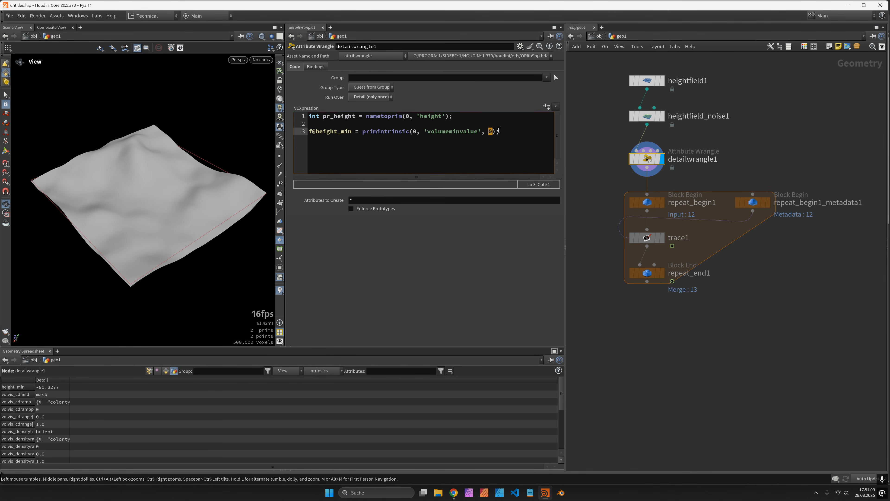
type("pr_heigh")
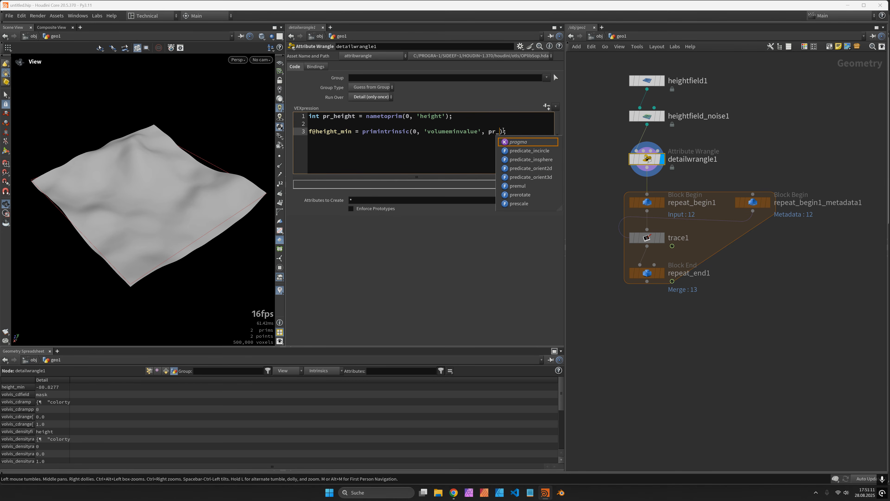
type("t")
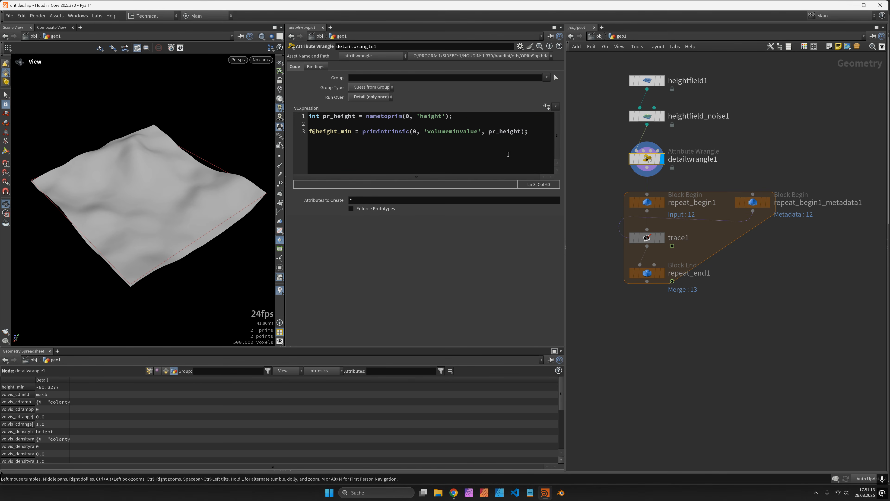
left_click(166, 371)
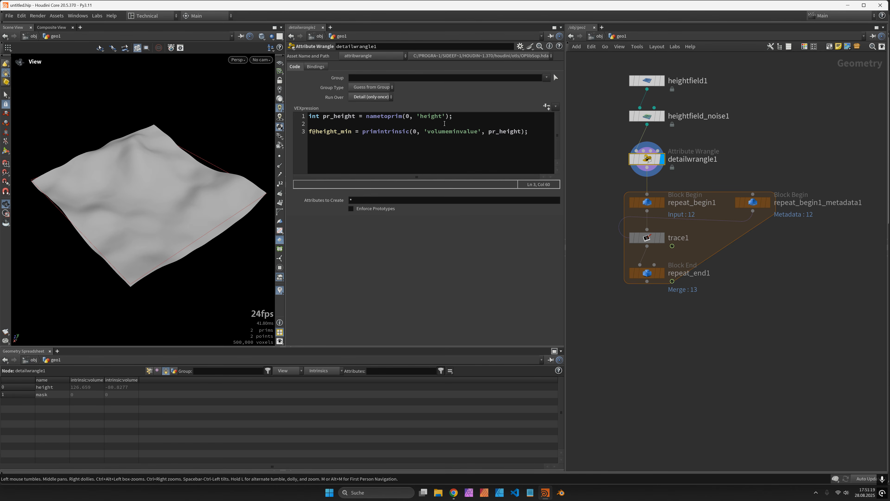
double_click(431, 116)
- Duplicate the height_min line below itself and change the copy to f@height_max reading 'volumemaxvalue'
left_click_drag(529, 131, 300, 133)
key("ctrl+c")
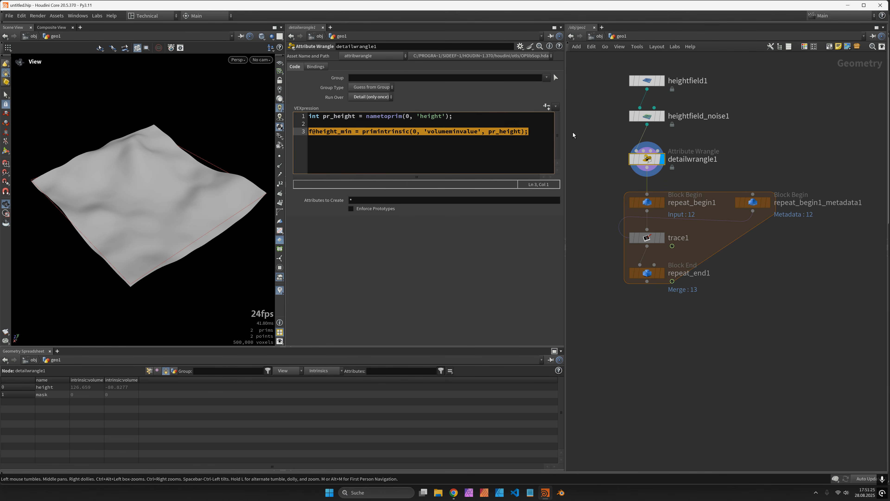
left_click(547, 134)
key("Return")
key("ctrl+v")
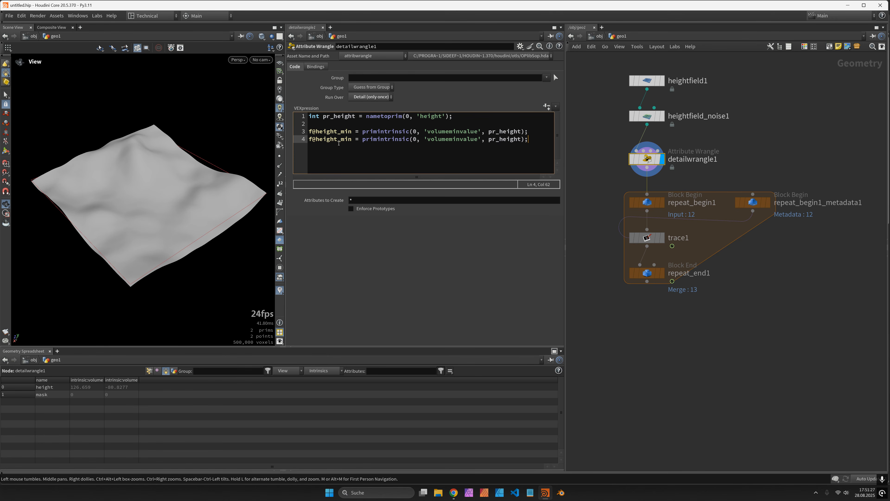
left_click_drag(344, 141, 352, 139)
type("ax")
left_click_drag(453, 140, 460, 140)
type("ax")
left_click_drag(314, 141, 352, 140)
left_click_drag(434, 140, 457, 140)
left_click(471, 140)
- Rename the detailwrangle1 node as height_min_max
double_click(690, 160)
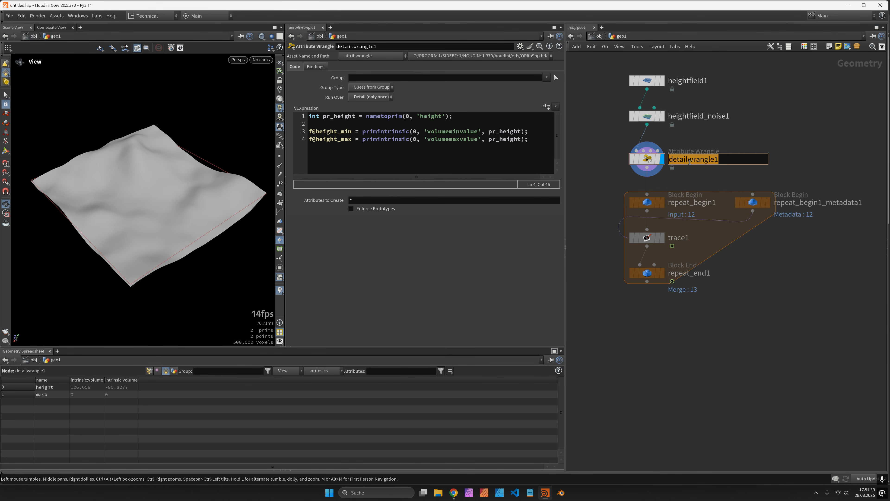
type("height_")
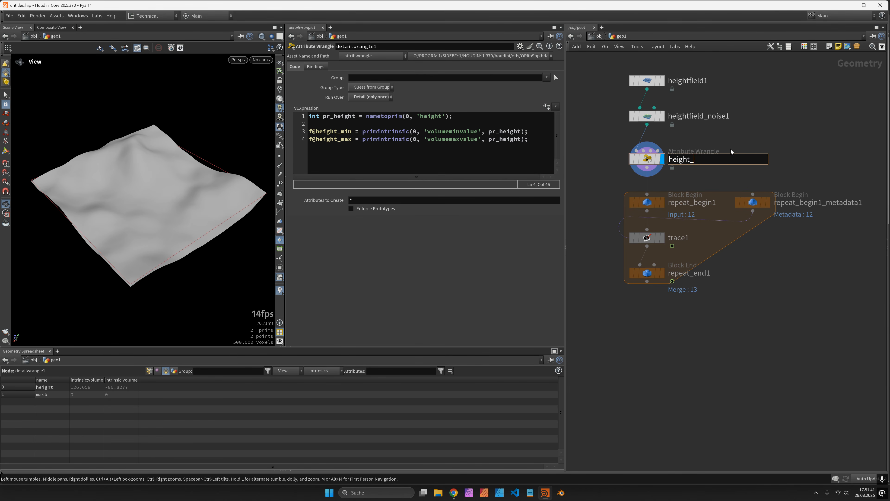
type("min_max")
key("Return")
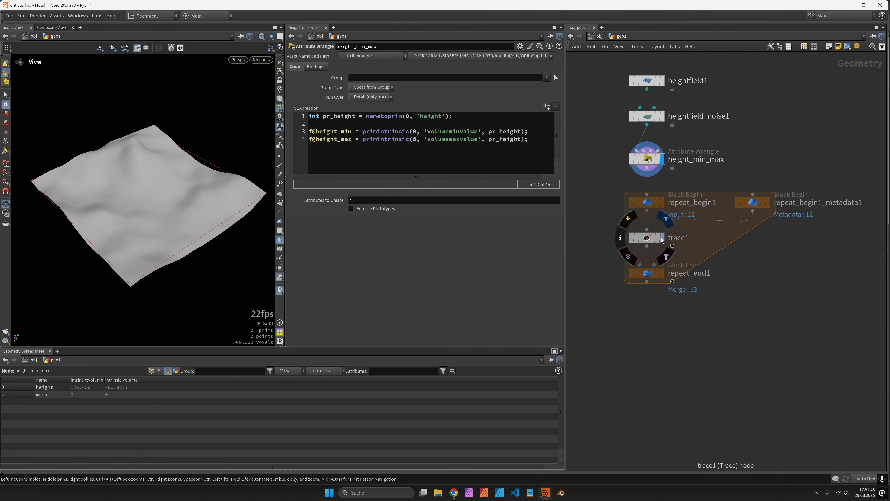
- Set repeat_end1's start value to the expression detail(0, 'height_min', 0) and show its evaluated value
left_click(647, 238)
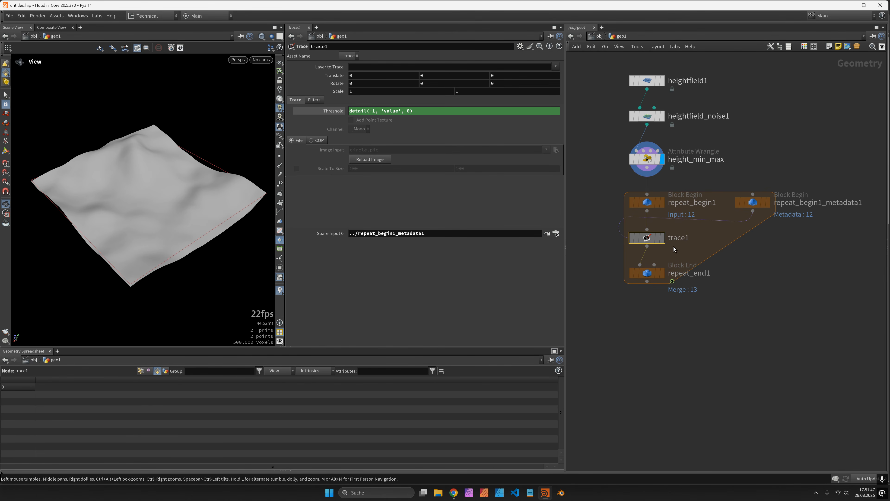
left_click(647, 273)
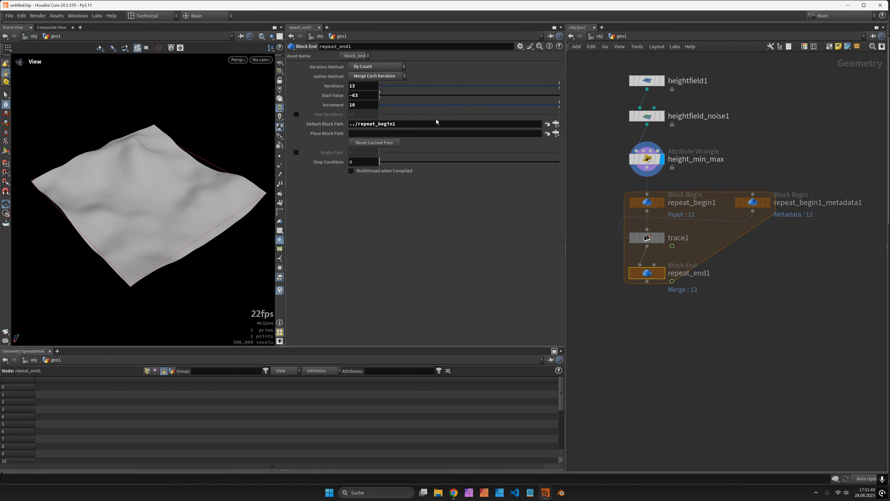
left_click(368, 96)
type("det")
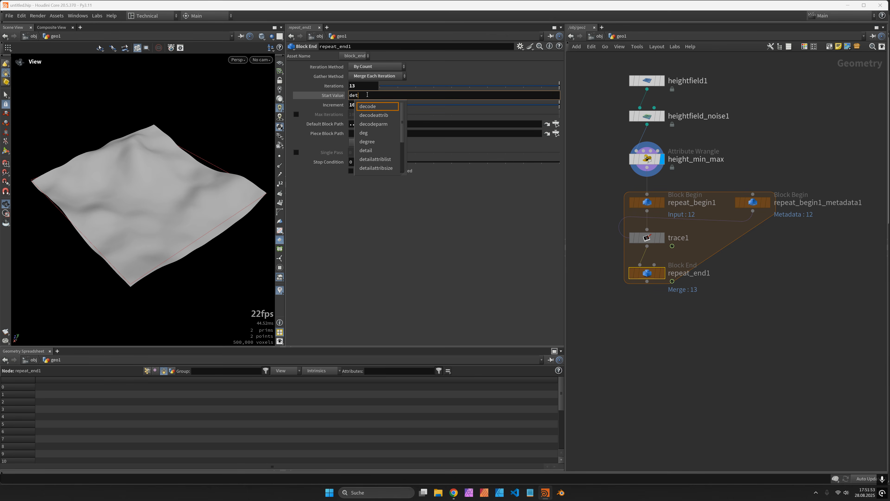
type("ail")
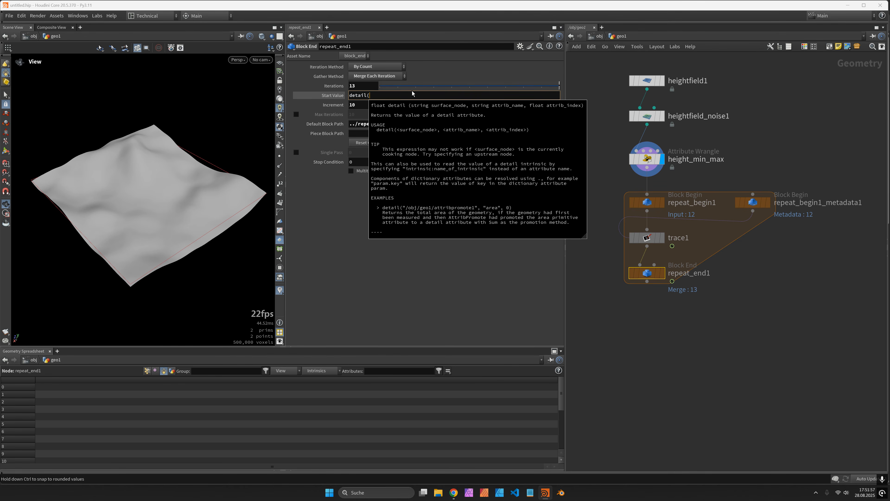
type("(0, '")
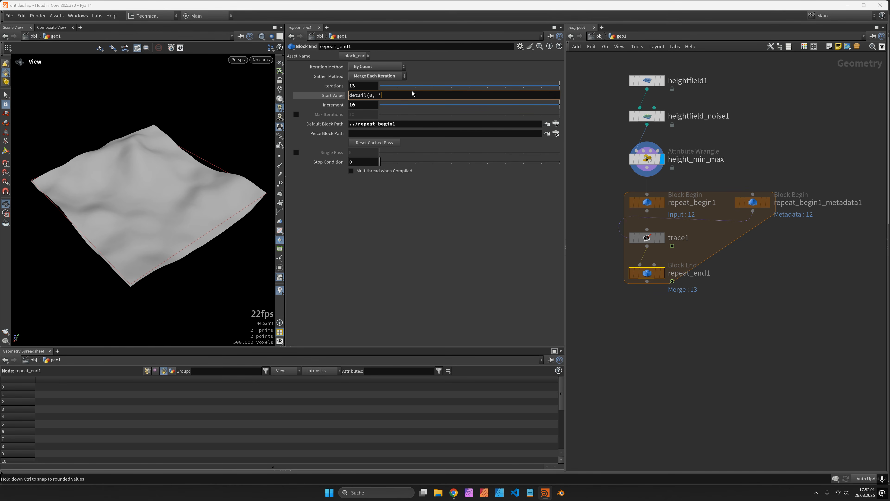
type("height_min', 0)")
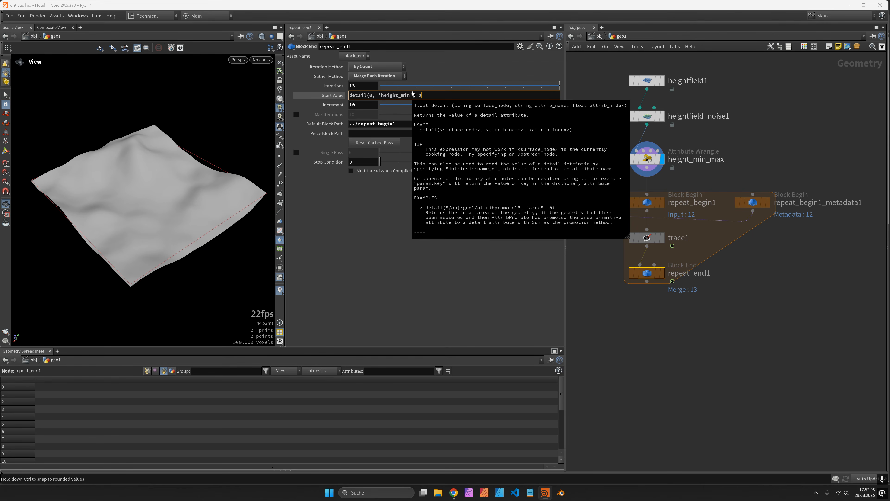
key("Return")
left_click(338, 96)
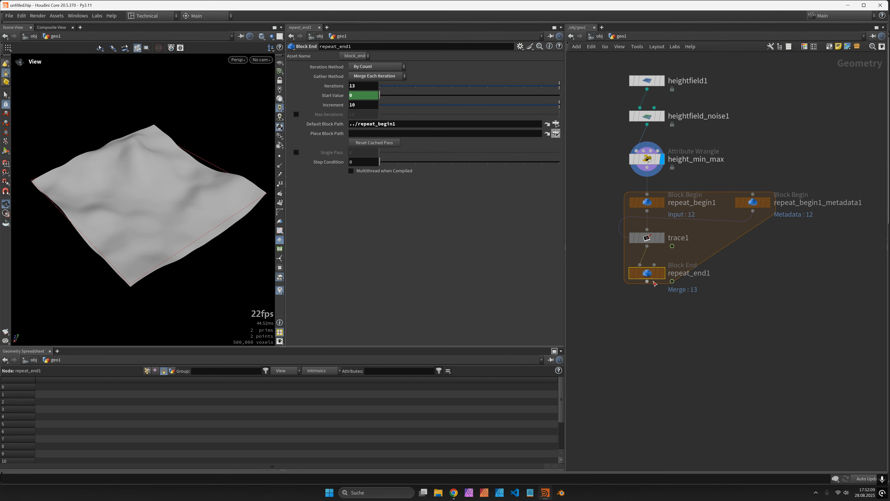
- Connect height_min_max's output to repeat_end1's second input and move repeat_begin1 and trace1 aside to reveal the wire
left_click_drag(653, 279, 652, 283)
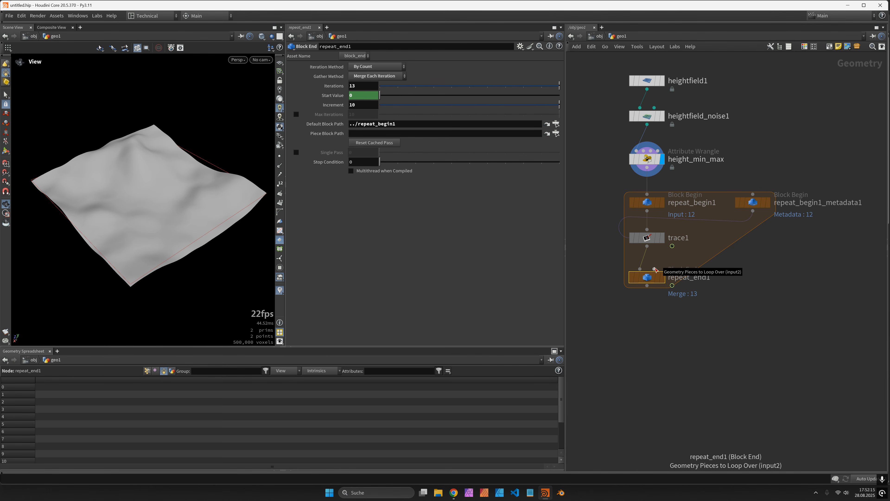
left_click_drag(654, 269, 683, 256)
left_click_drag(639, 208, 572, 207)
left_click(690, 249)
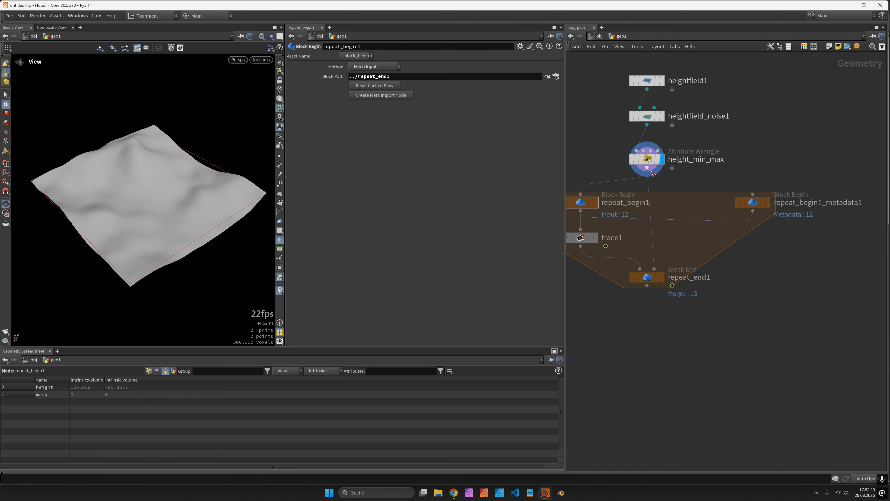
- Display repeat_end1 and toggle its start value between the expression and the evaluated value
left_click(662, 279)
left_click(649, 281)
left_click(340, 96)
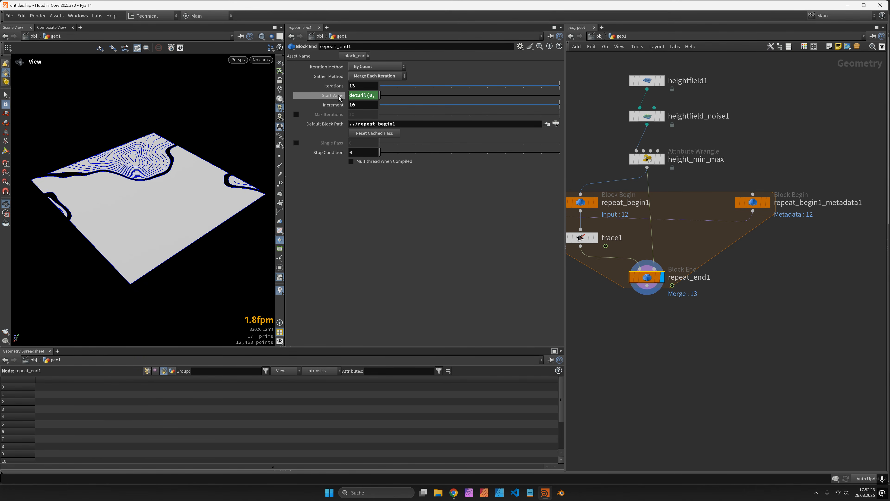
- Set repeat_end1's start value to the expression detail(1, 'height_min', 0) and show its evaluated value
left_click(373, 97)
key("BackSpace")
type("1, 'height_min', 0")
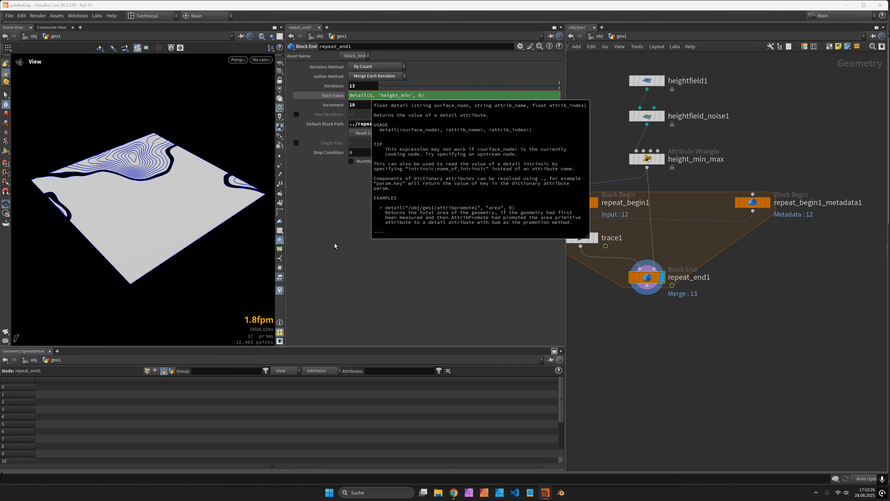
key("Return")
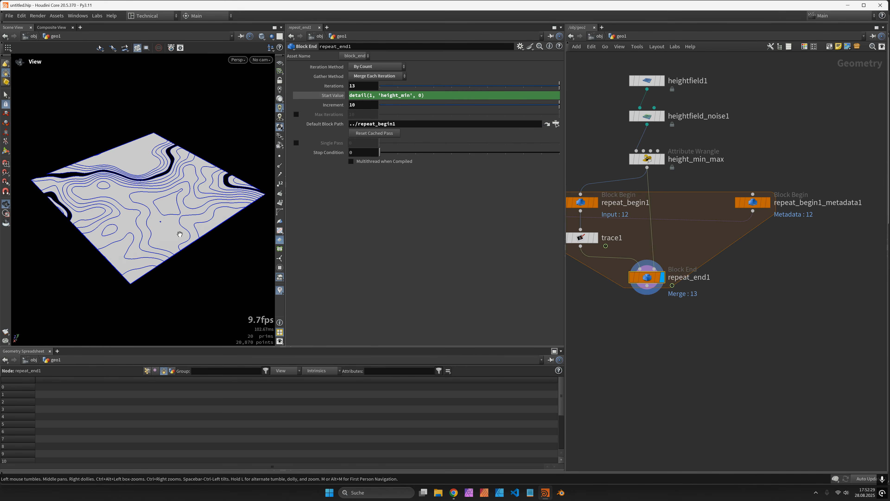
left_click(339, 98)
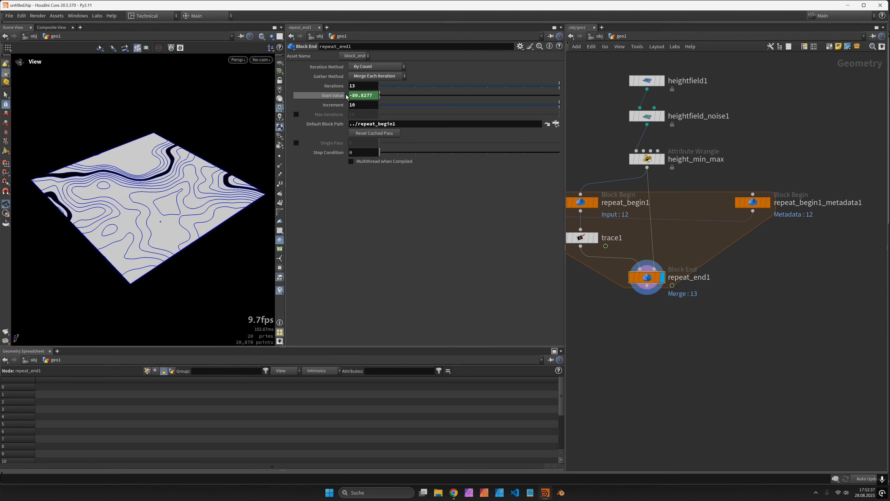
- Raise repeat_end1's iterations to 20
left_click(366, 89)
scroll(365, 89, "up", 1)
scroll(366, 89, "up", 6)
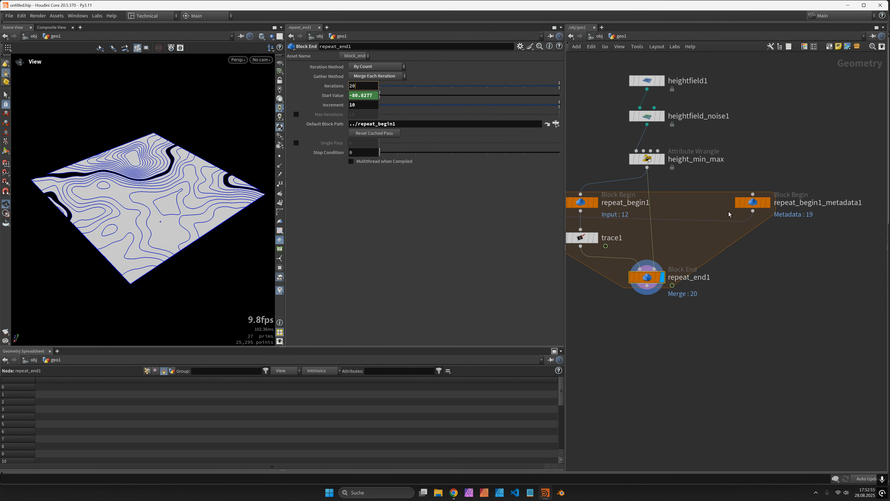
- Compare the detail attributes of repeat_begin1_metadata1 with those of height_min_max
left_click(173, 373)
left_click(753, 203)
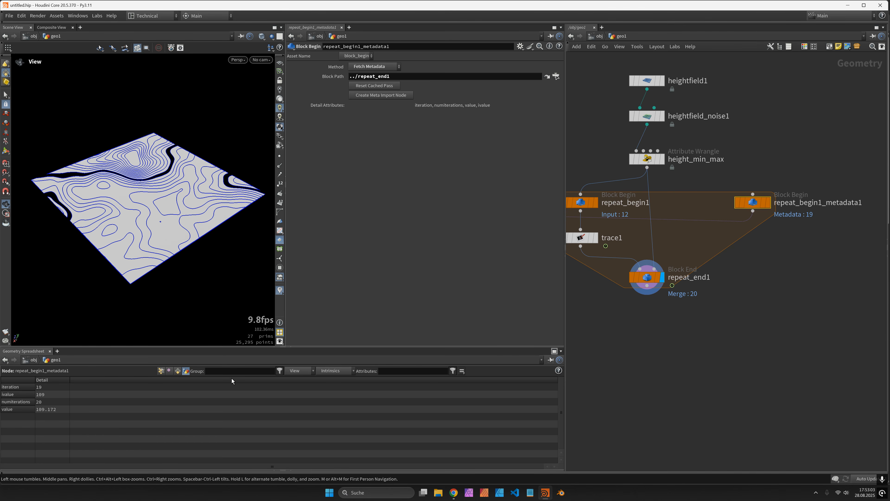
left_click(647, 162)
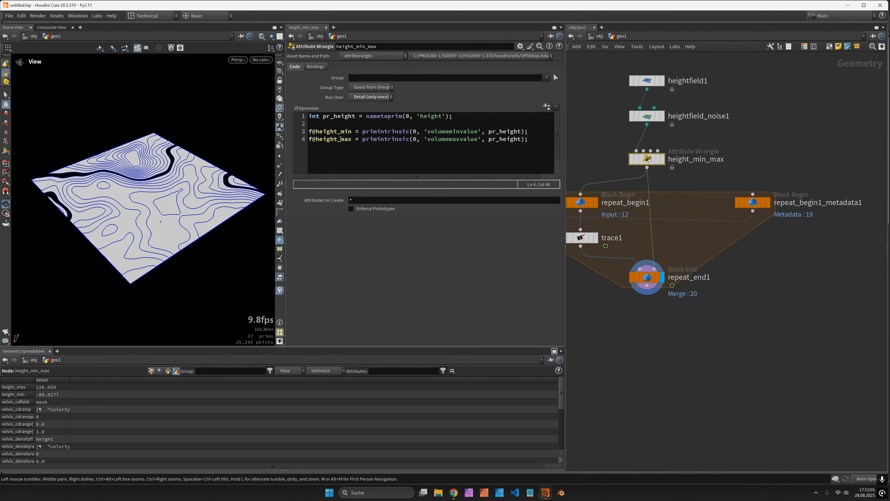
mouse_move(646, 282)
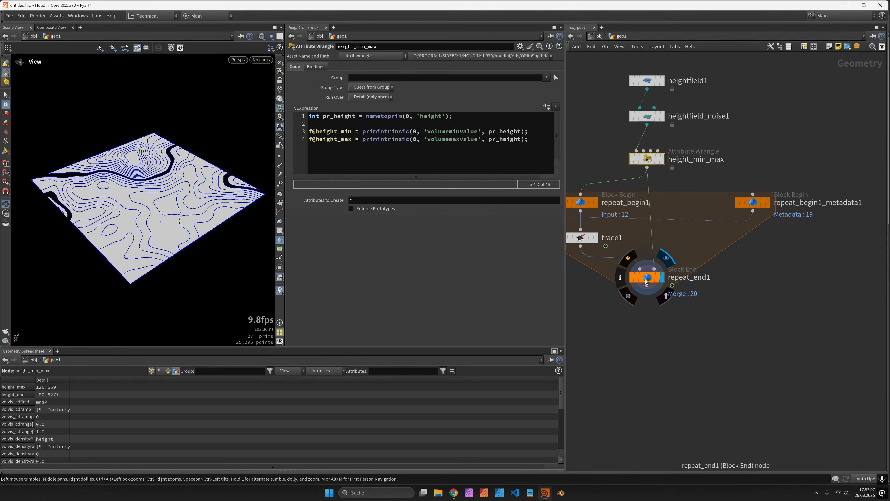
- Copy repeat_end1's start value expression detail(1, 'height_min', 0) into its stop condition
left_click(647, 279)
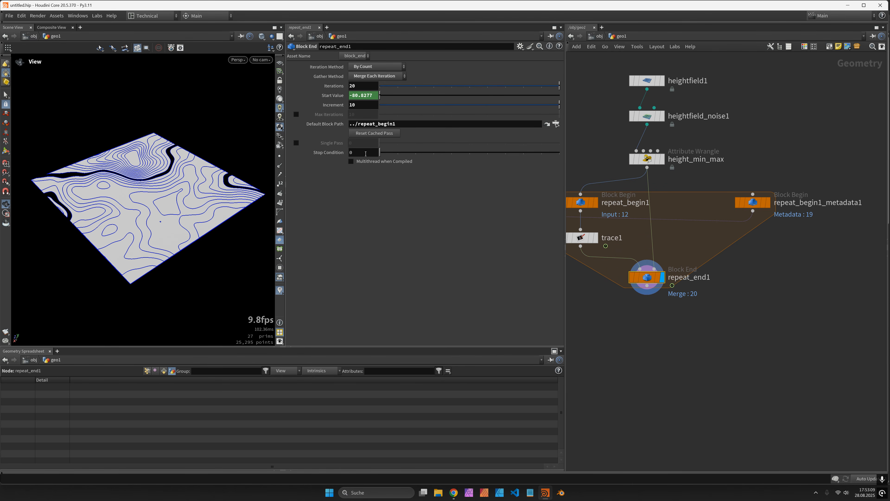
left_click(332, 95)
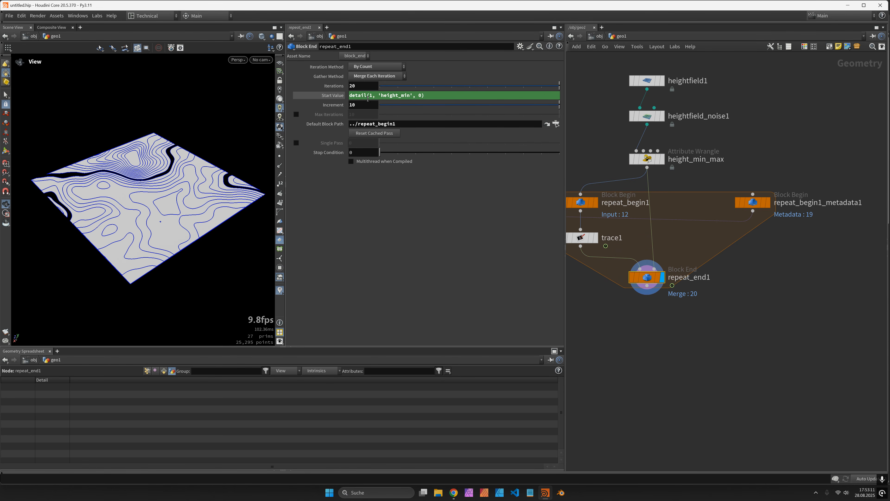
triple_click(374, 98)
key("ctrl+c")
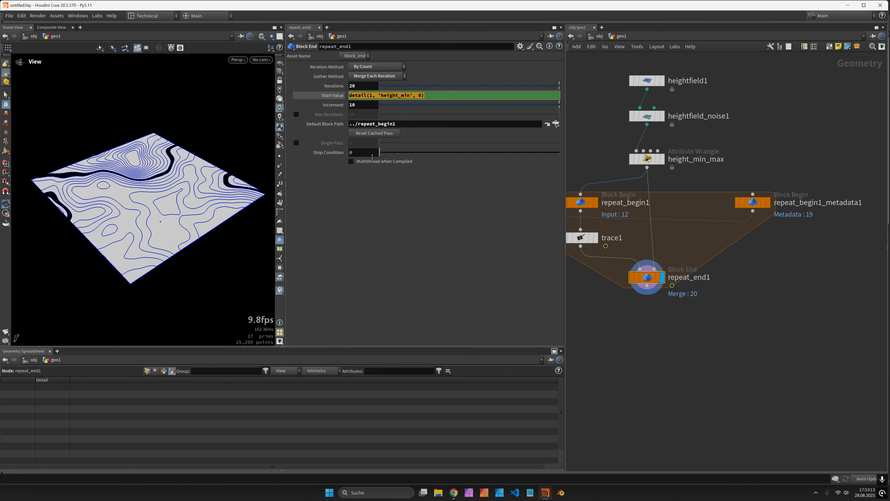
left_click(364, 155)
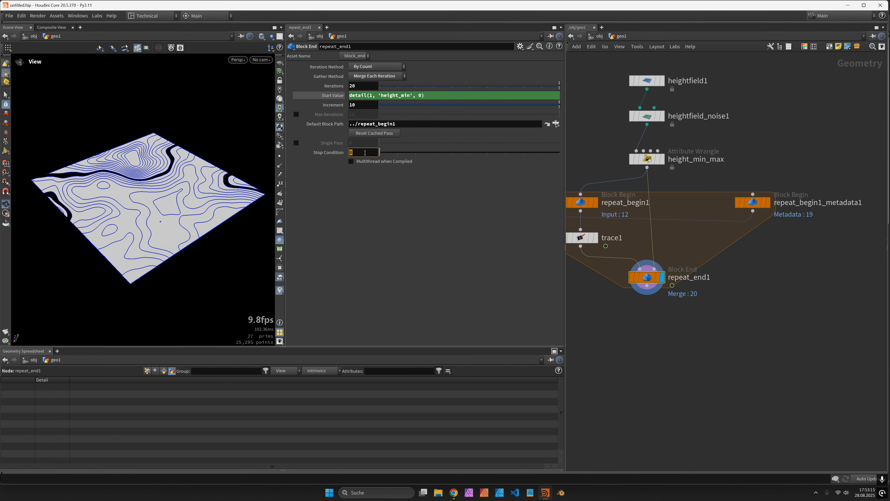
key("ctrl+v")
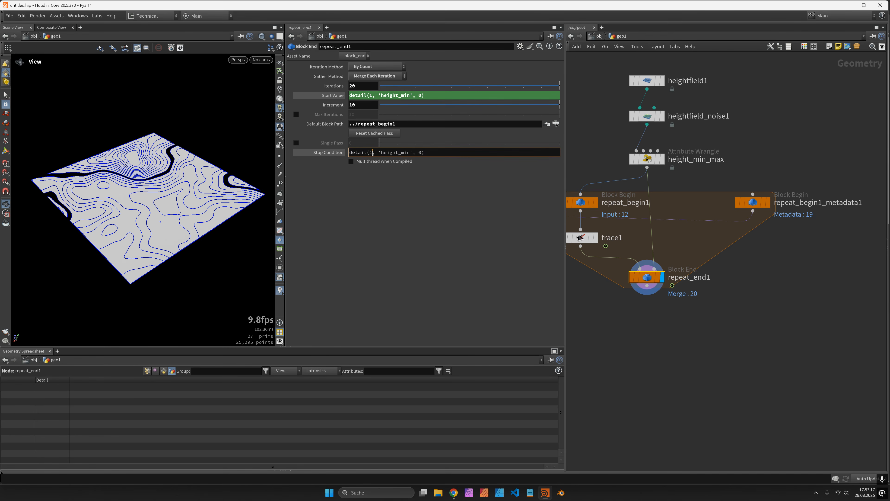
double_click(371, 153)
key("Return")
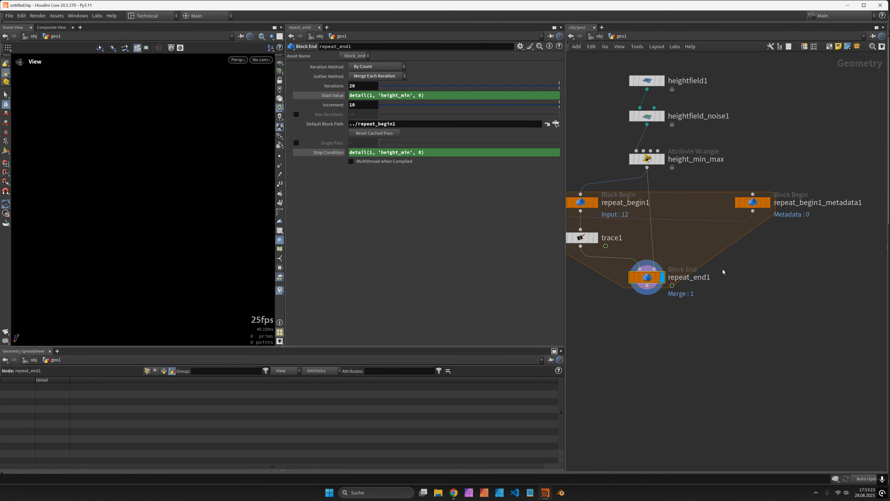
- Add a spare input to repeat_end1 and assign repeat_begin1_metadata1 to it
left_click(750, 205)
left_click(644, 277)
left_click(520, 46)
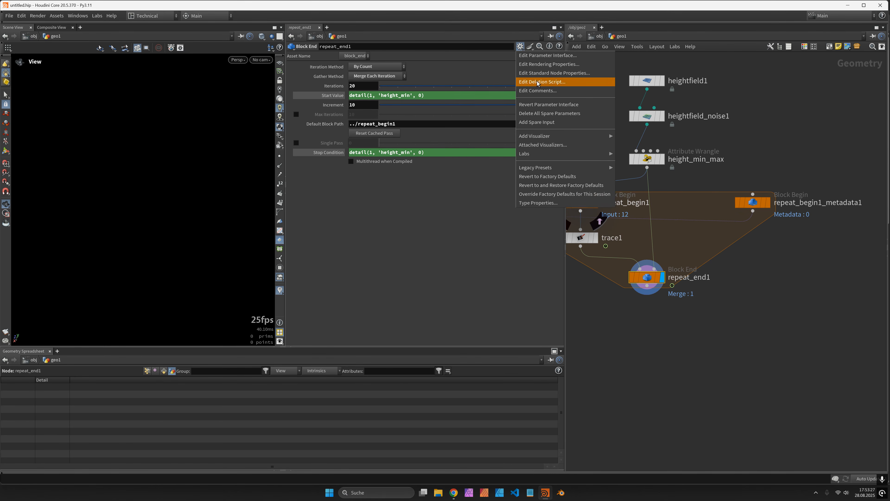
left_click(551, 123)
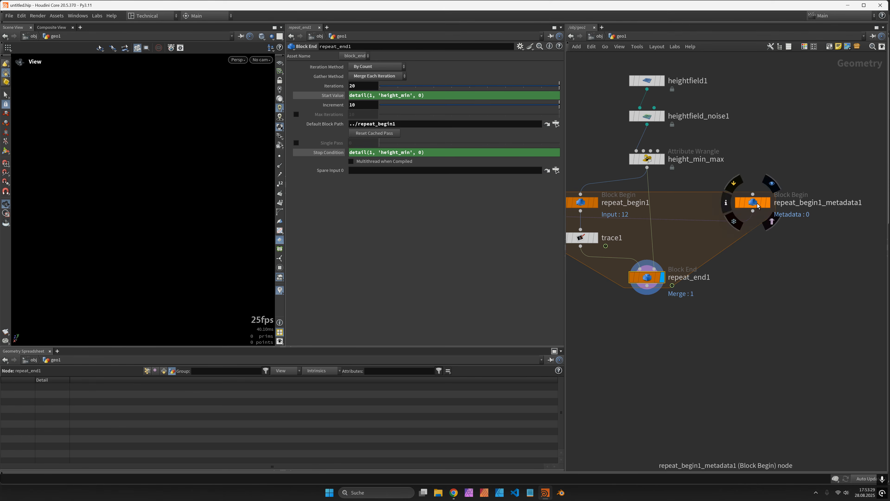
left_click_drag(753, 210, 640, 268)
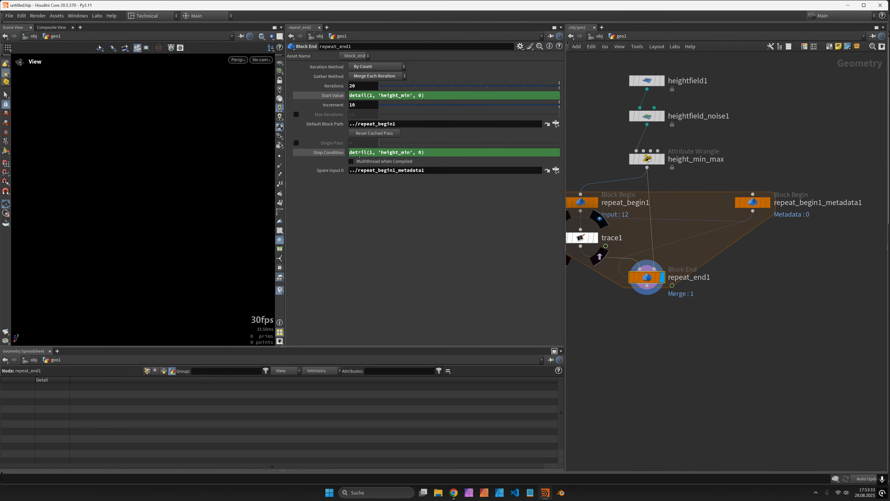
- Change repeat_end1's stop condition to detail(-1, 'value', 0)>detail(1, 'height_max', 0)
left_click(371, 153)
type("-")
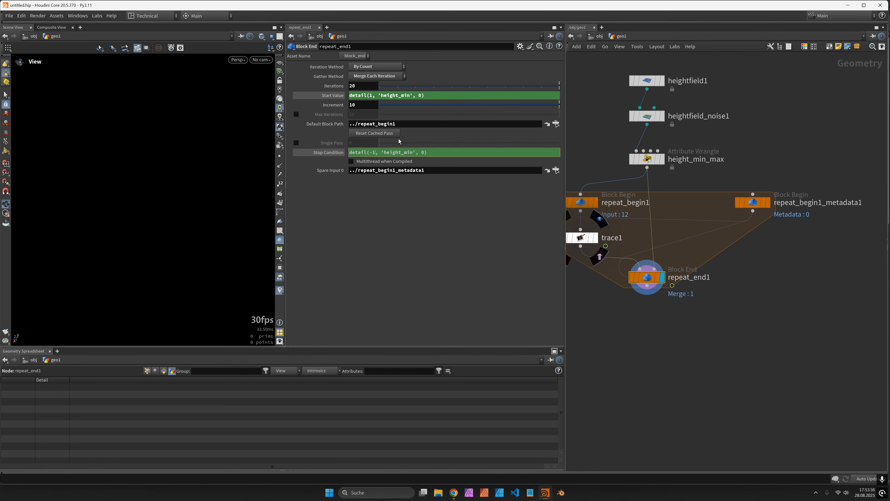
key("Right")
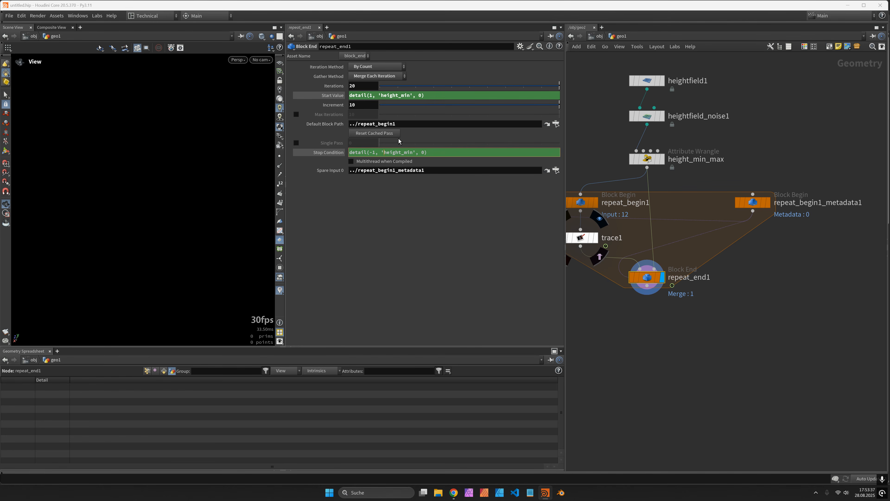
key("shift+Right")
key("shift+Right")
key("shift+Right")
key("shift+Right")
key("shift+Right")
key("shift+Right")
key("shift+Right")
key("shift+Right")
key("shift+Right")
key("shift+Right")
type("val")
type("detail(1, 'height_min', 0)")
left_click_drag(470, 153, 479, 153)
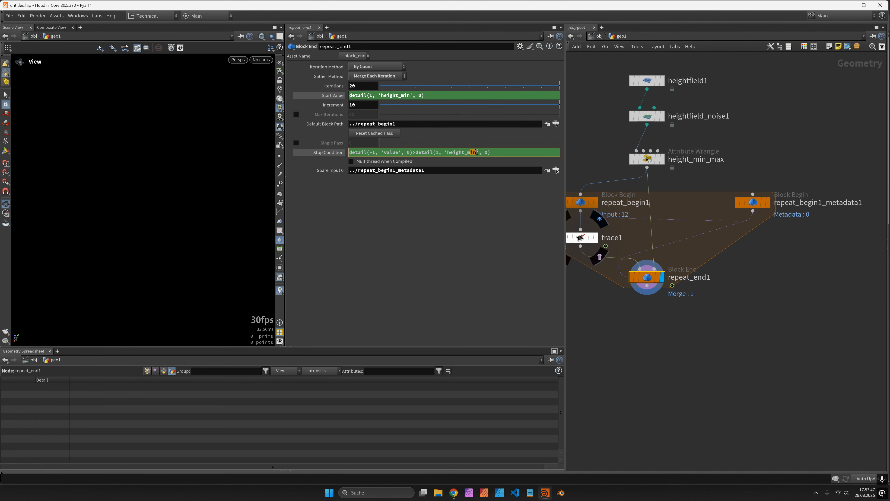
type("ax")
key("Return")
- Set repeat_end1's iterations to 1000
double_click(367, 89)
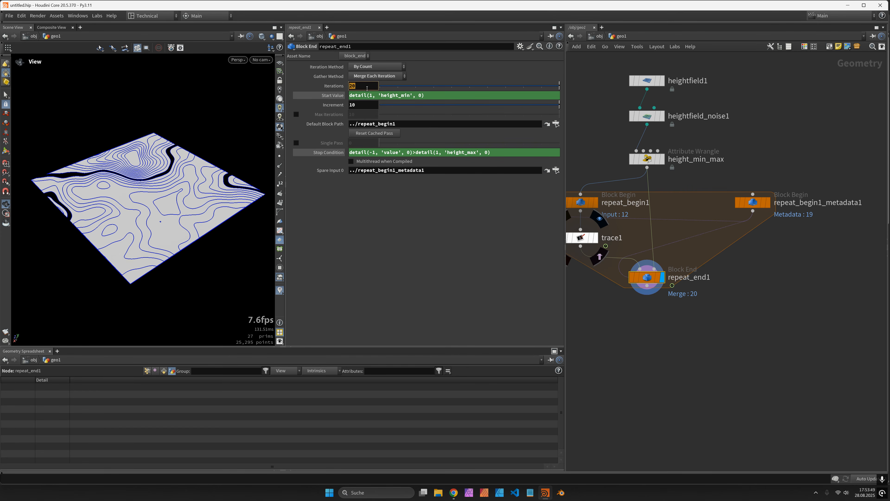
type("1000")
key("Return")
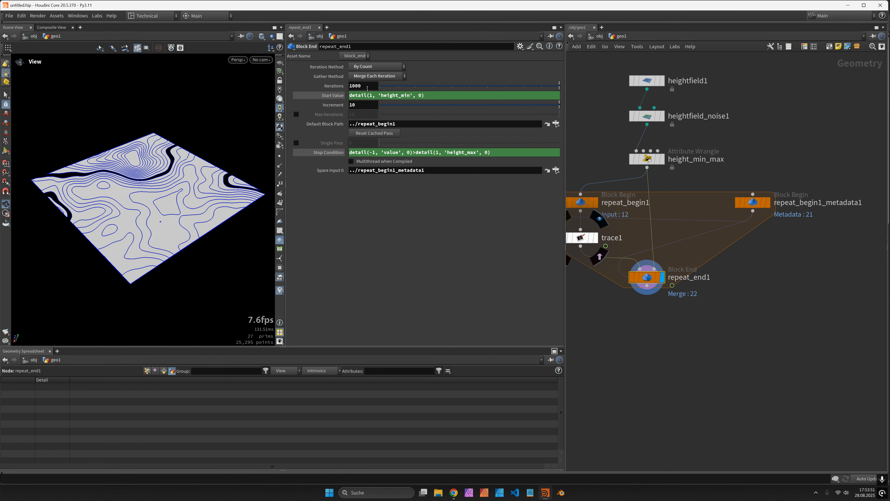
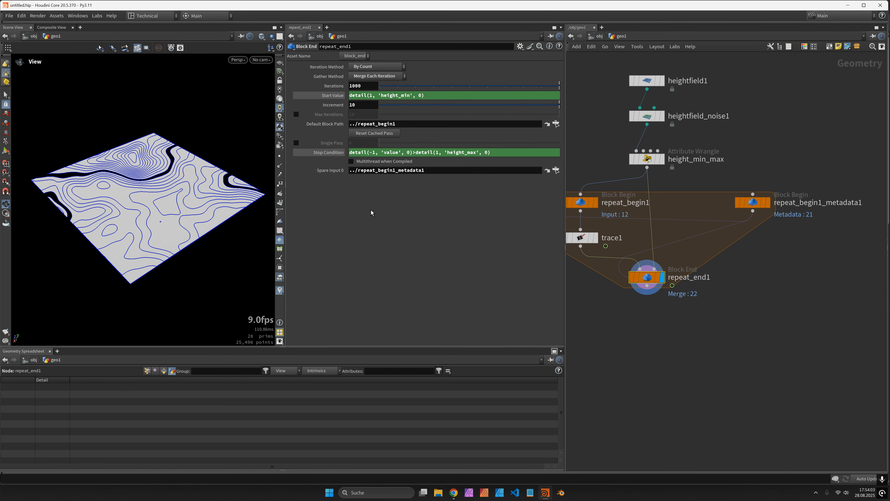
- Set trace1's boundary color filter to Custom with a boundary value of 1e7
left_click_drag(161, 196, 170, 140)
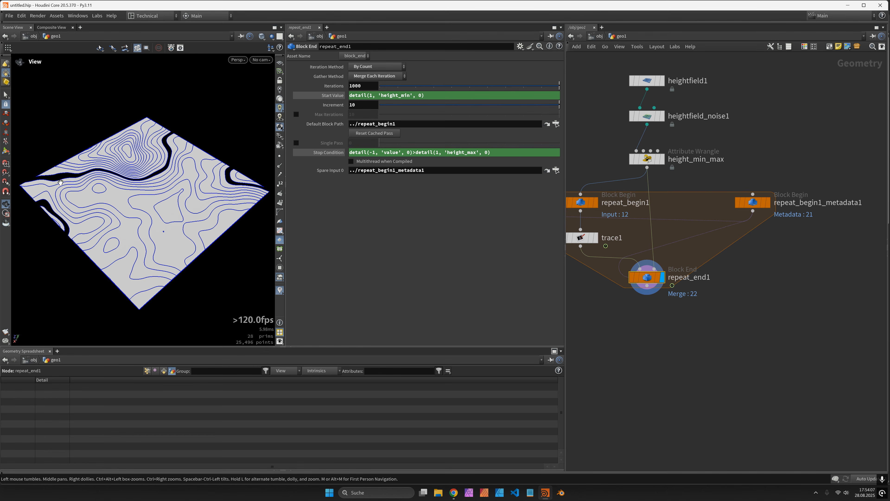
left_click(579, 238)
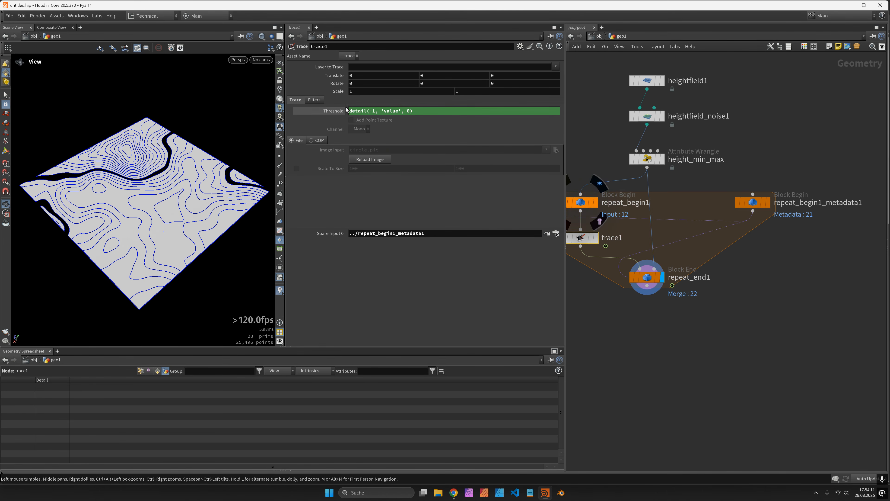
left_click(320, 100)
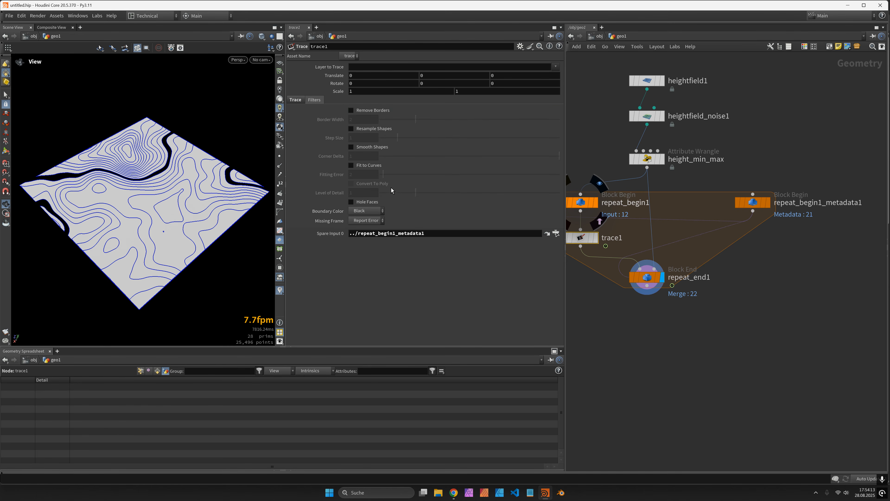
left_click(364, 211)
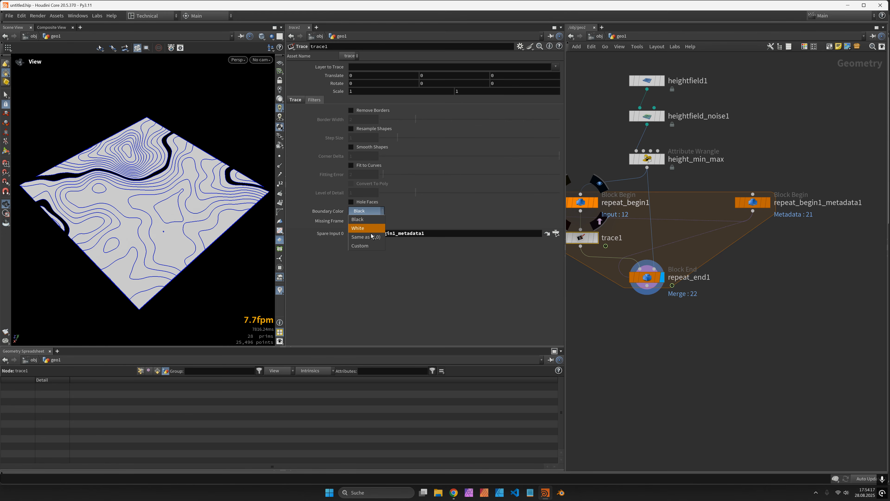
left_click(366, 246)
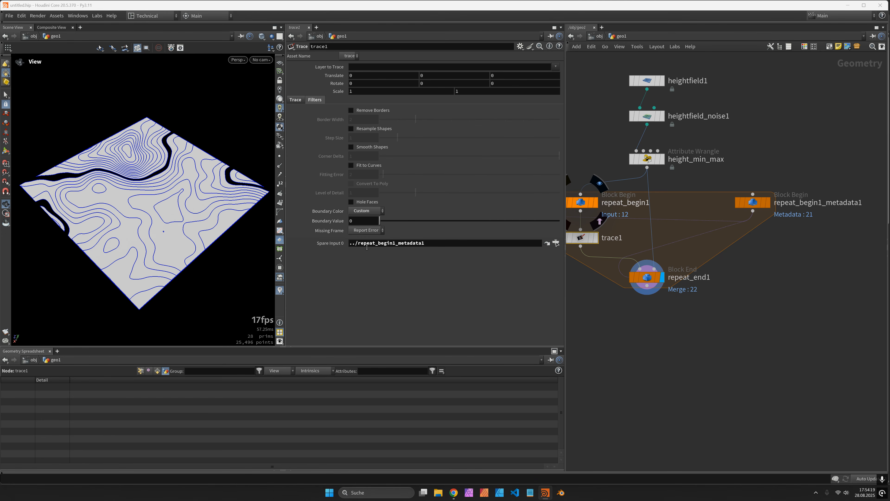
left_click(361, 223)
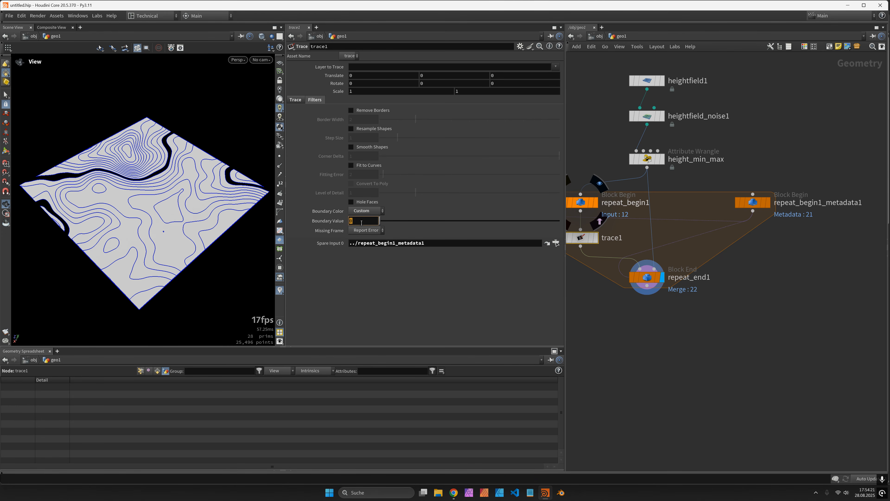
type("1e7")
key("Return")
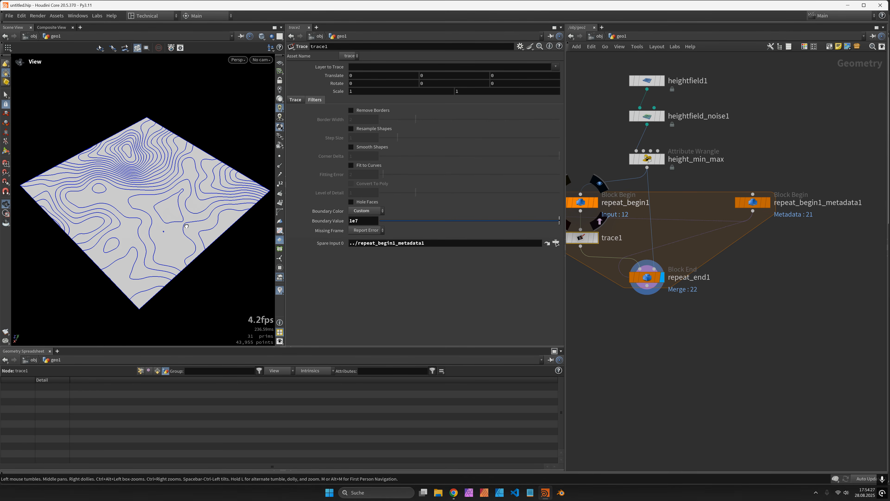
- Inspect the contours from several angles and set trace1's boundary value to -1e7
left_click_drag(192, 229, 239, 175)
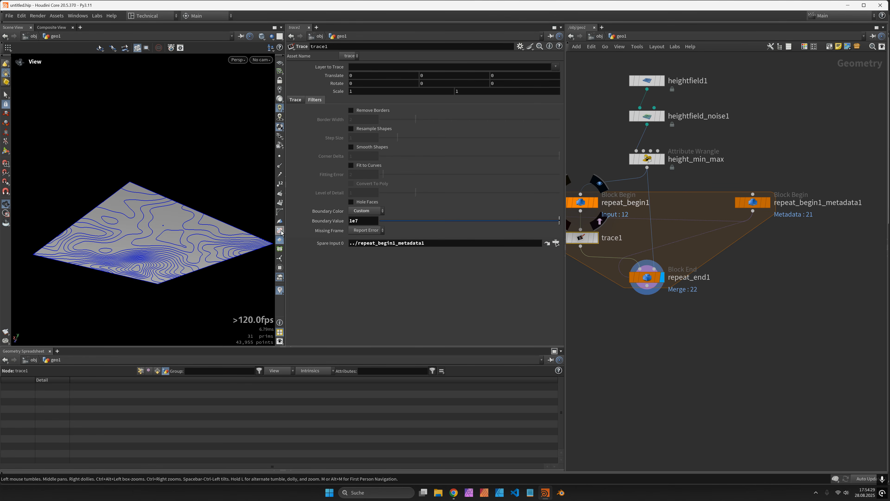
left_click_drag(248, 224, 188, 216)
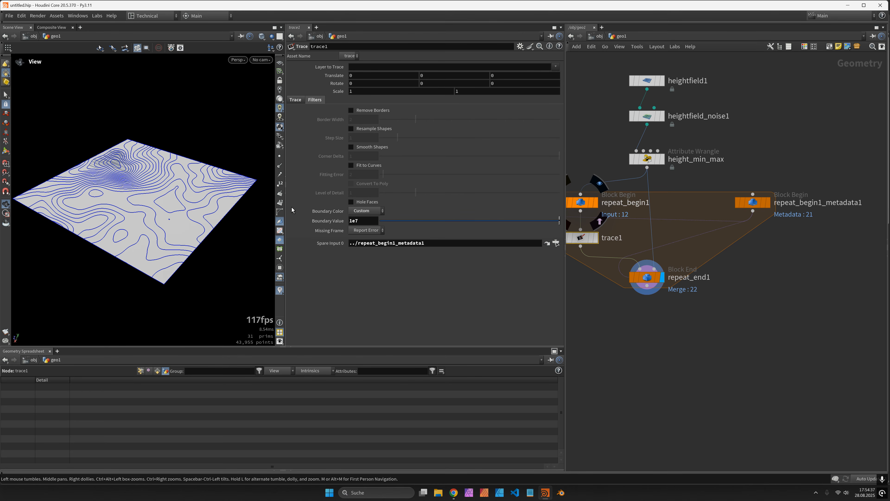
left_click_drag(196, 213, 181, 141)
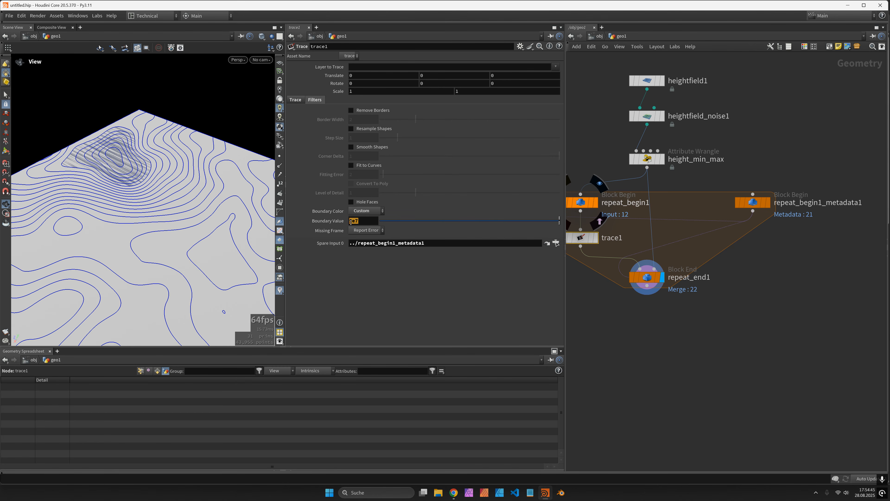
left_click(354, 221)
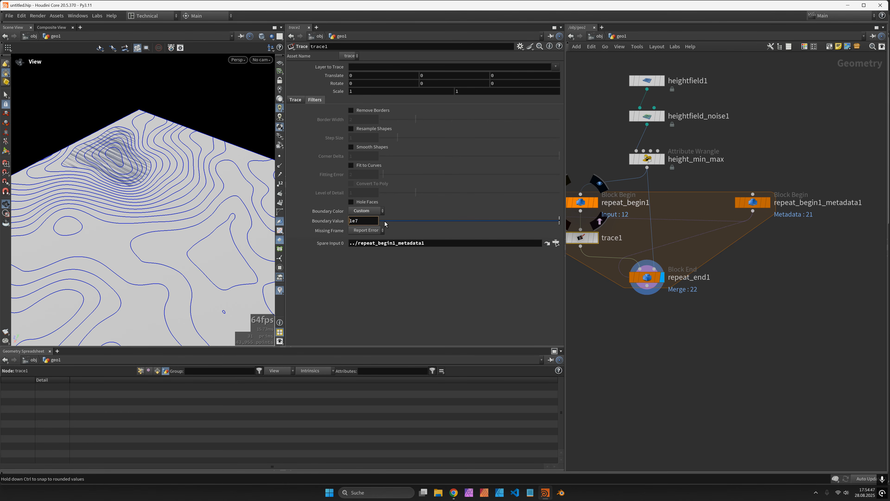
type("-")
key("Return")
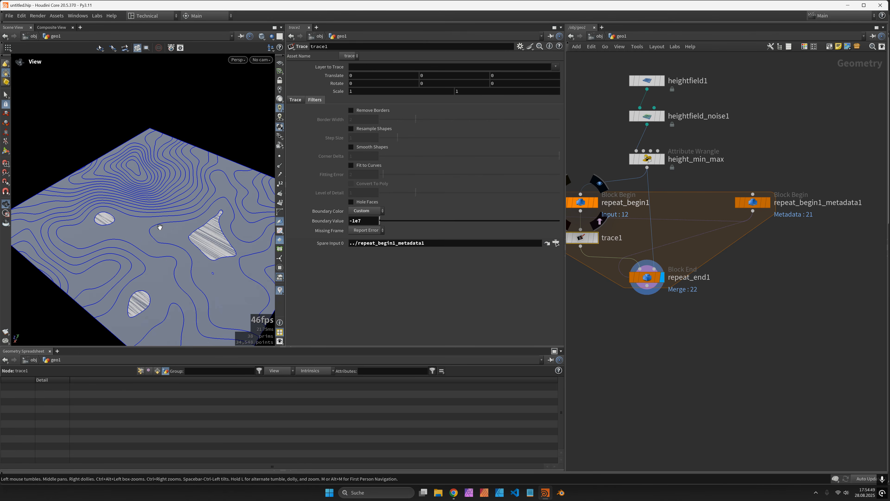
- Set trace1's boundary value to 1e7
left_click(351, 221)
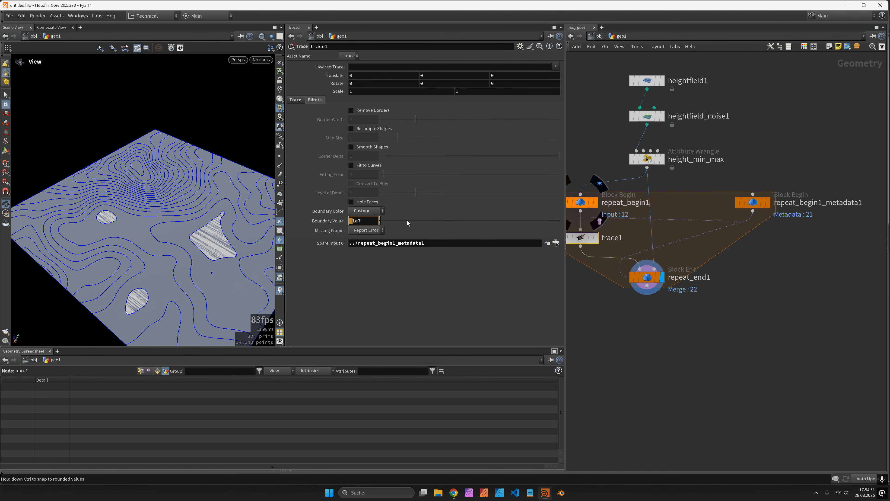
key("Delete")
key("Return")
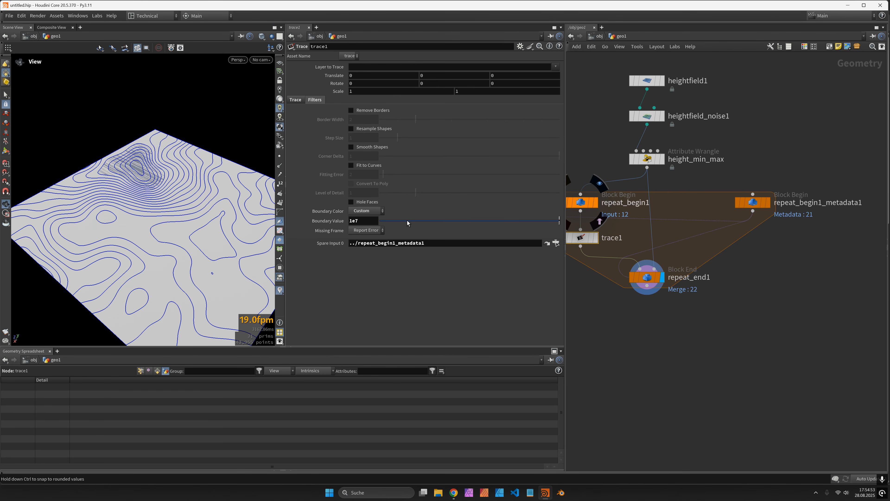
left_click(332, 224)
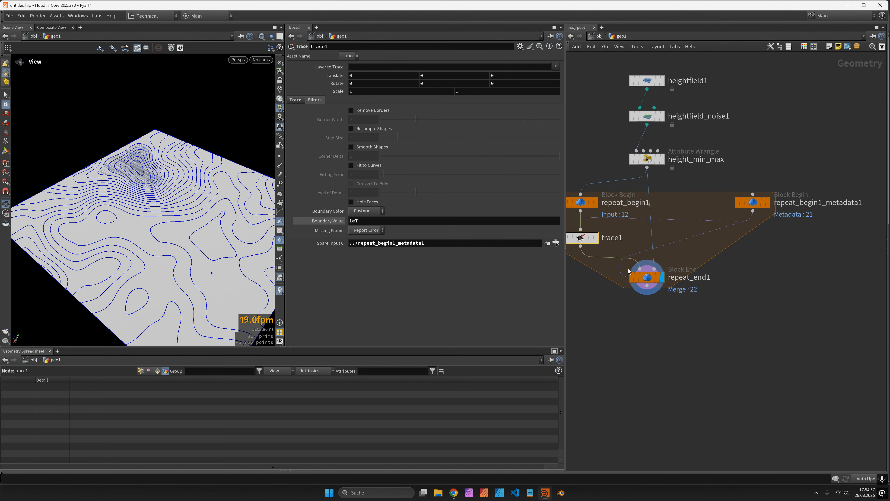
- Make room above repeat_end1 and insert a Transform node between trace1 and repeat_end1
left_click(648, 278)
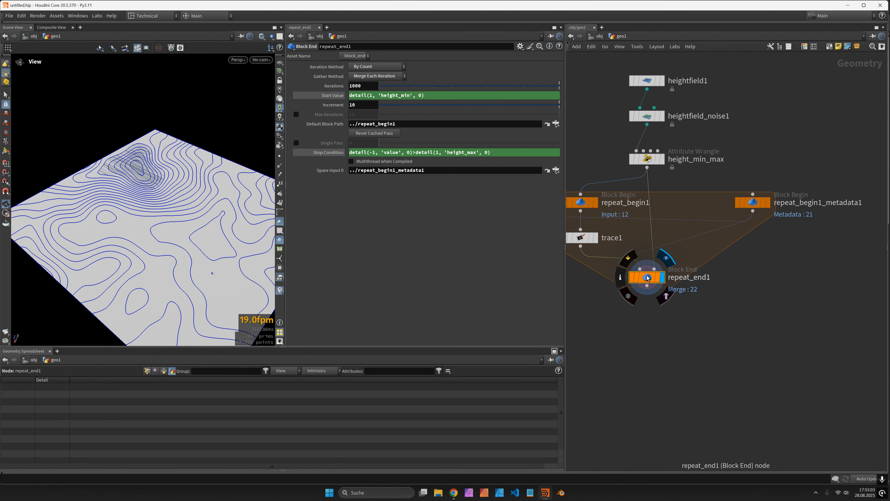
left_click_drag(648, 278, 648, 308)
middle_click_drag(615, 262, 630, 267)
key("Tab")
type("trans")
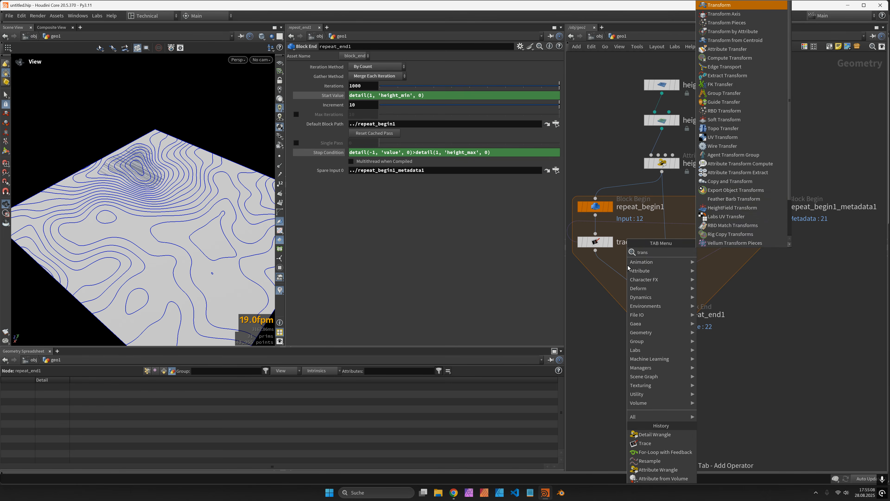
key("Return")
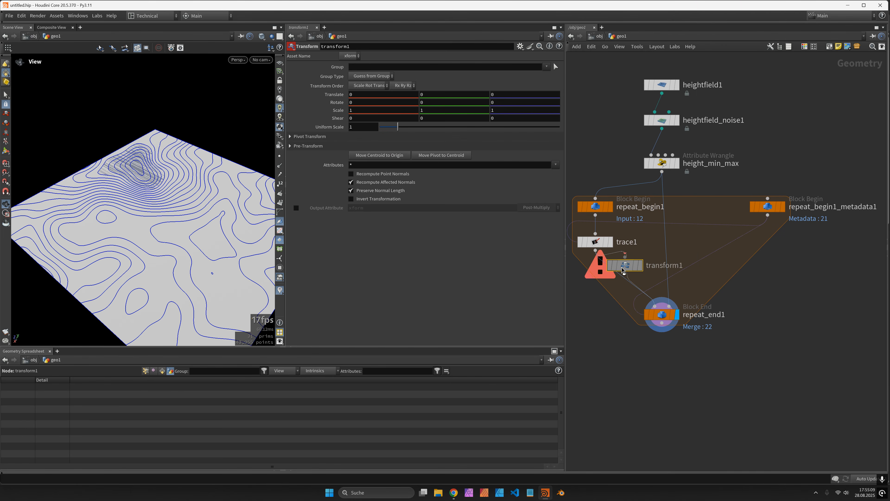
left_click(602, 280)
left_click_drag(601, 279, 601, 275)
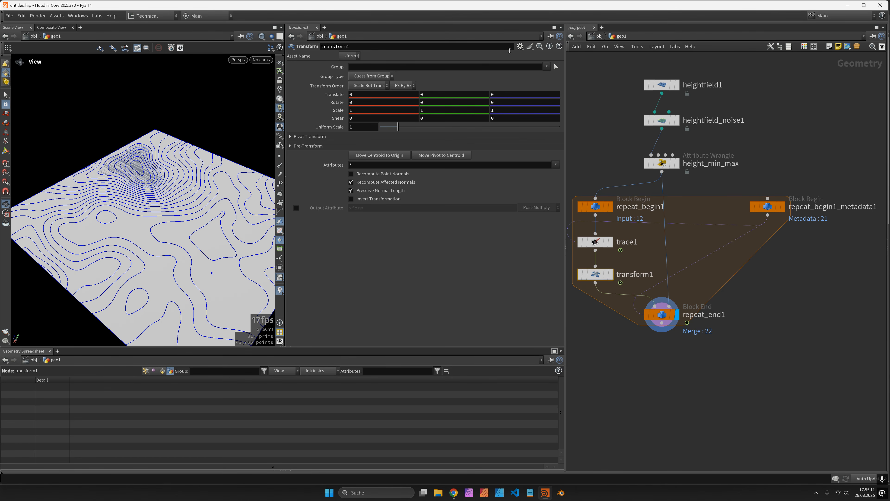
- Add a spare input to transform1 that references repeat_begin1_metadata1
left_click(520, 46)
left_click(539, 125)
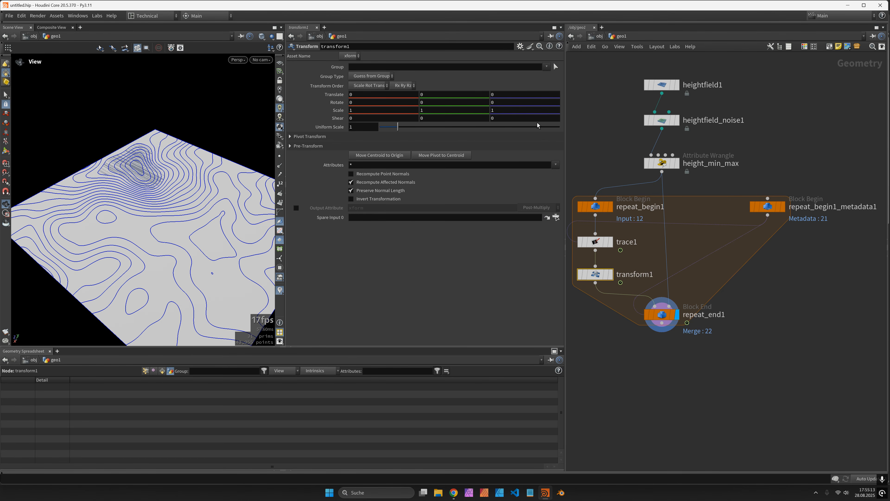
left_click_drag(768, 206, 386, 218)
- Drive transform1's Y translation with the expression detail(-1, 'value', 0)
left_click(443, 95)
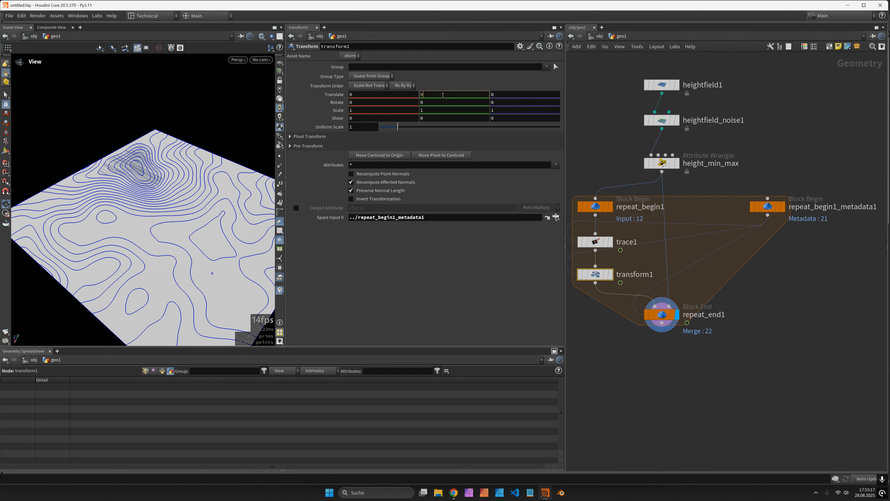
type("detail(1, 'height_min', 0)")
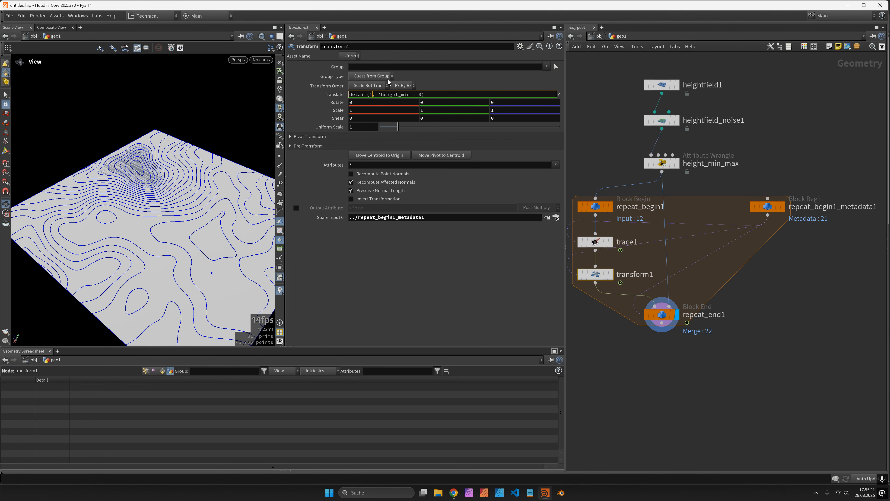
type("-")
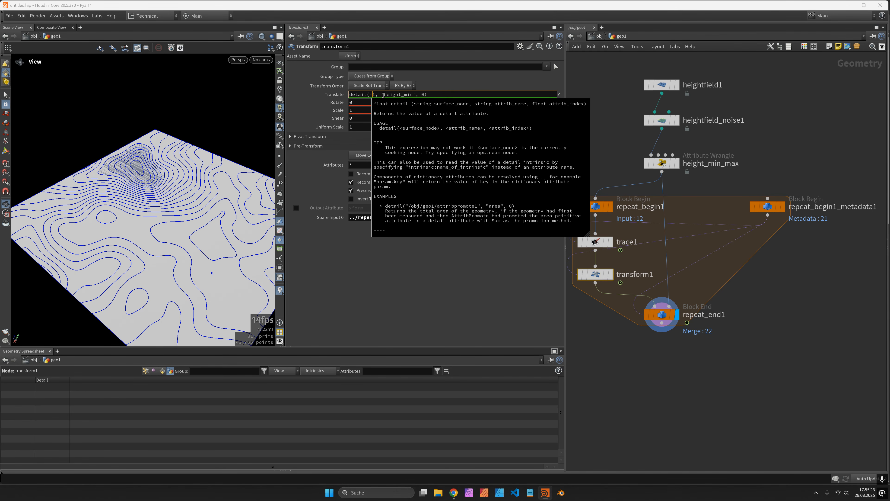
left_click_drag(383, 95, 410, 93)
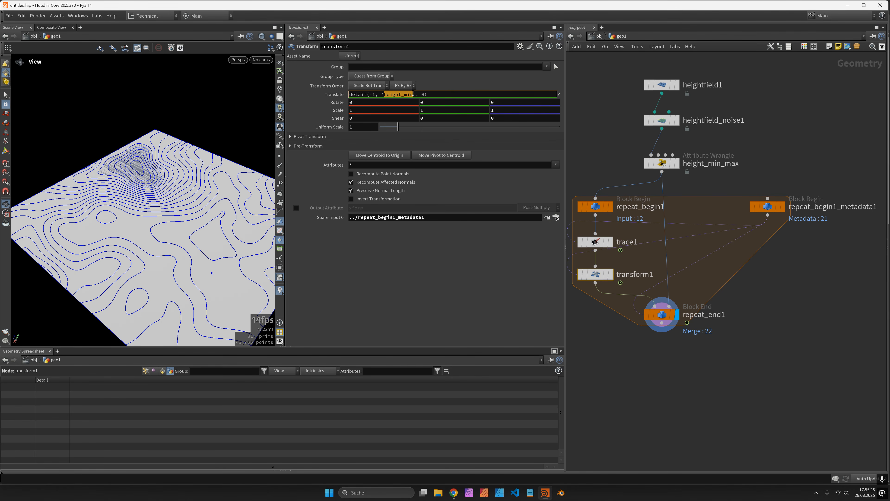
type("value")
key("Return")
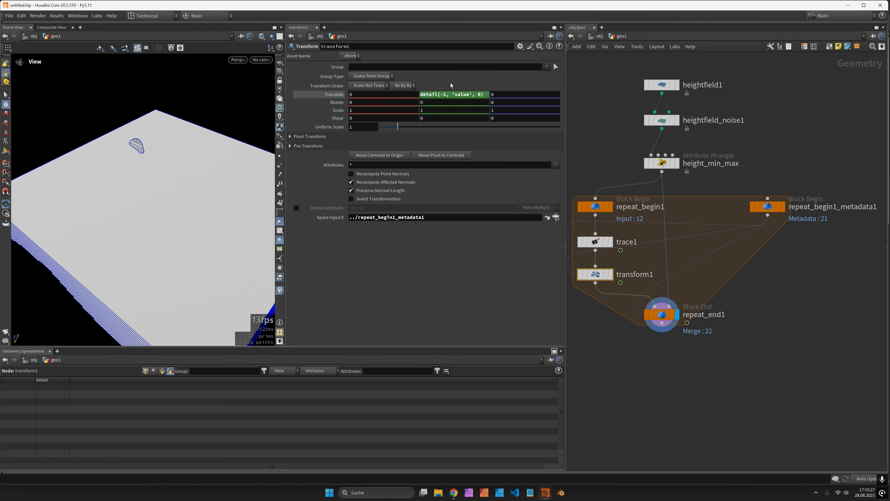
- Set trace1's boundary value to -1e7 and inspect the stacked contour layers
left_click(595, 242)
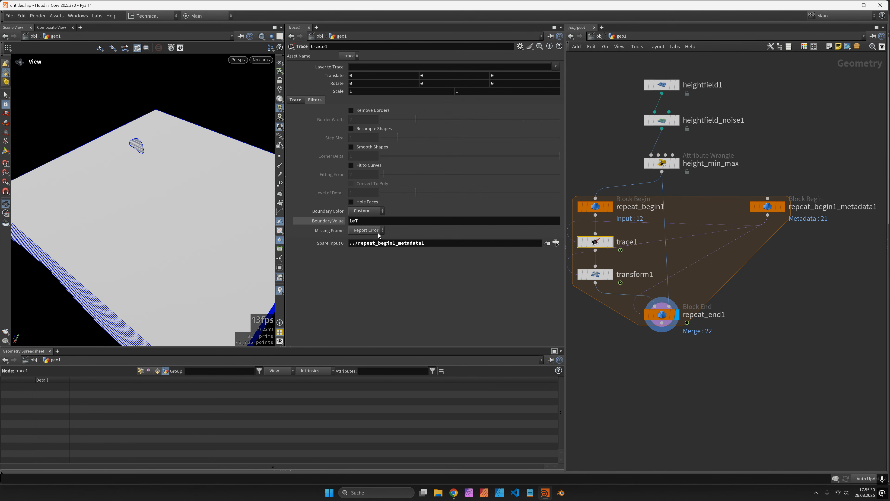
left_click(351, 221)
type("-")
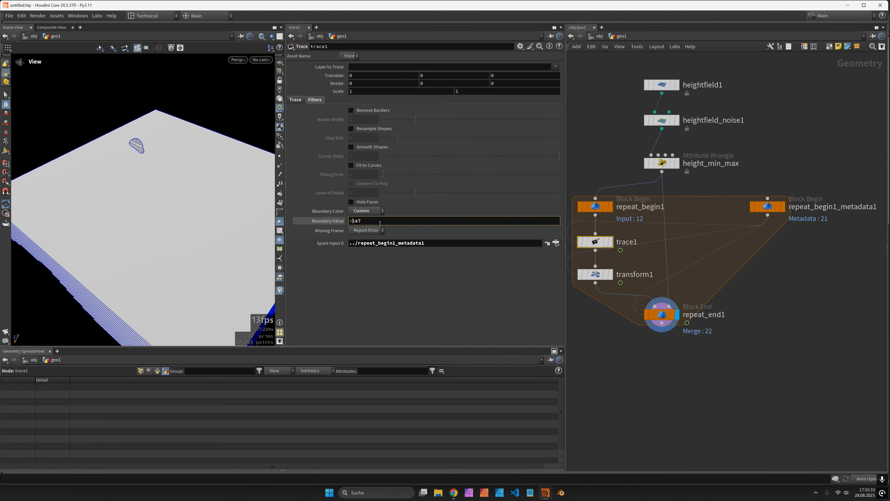
key("Return")
scroll(214, 196, "down", 3)
left_click_drag(215, 196, 61, 201)
- Append a Reverse node after repeat_end1 to flip the contour polygons
left_click(676, 320)
key("Tab")
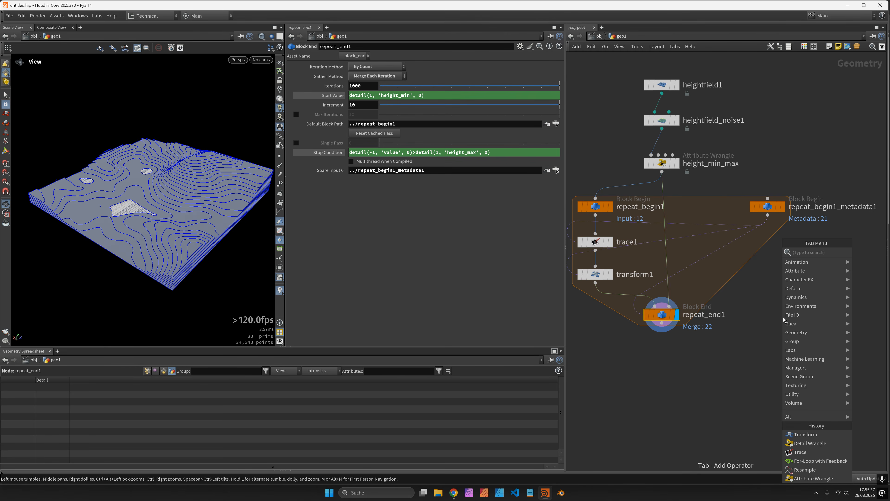
type("rev")
key("Return")
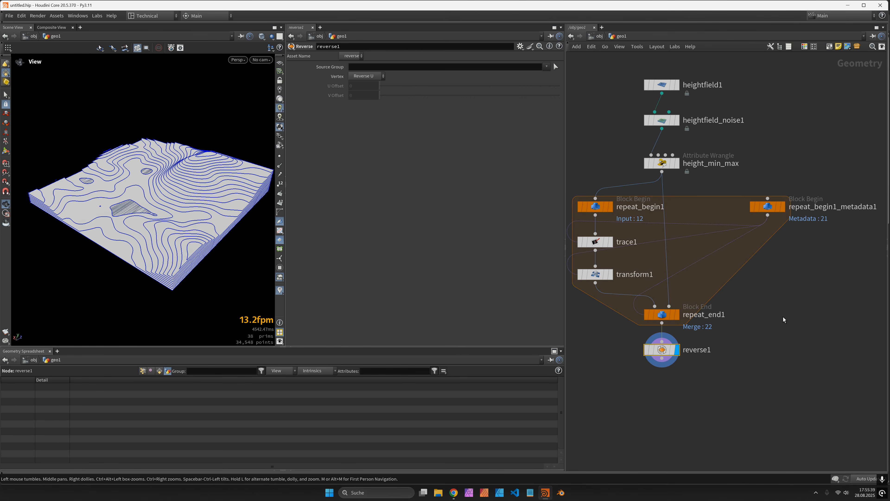
- Append a Hole node after reverse1 and inspect the holes in the contour layers
key("Tab")
type("hole")
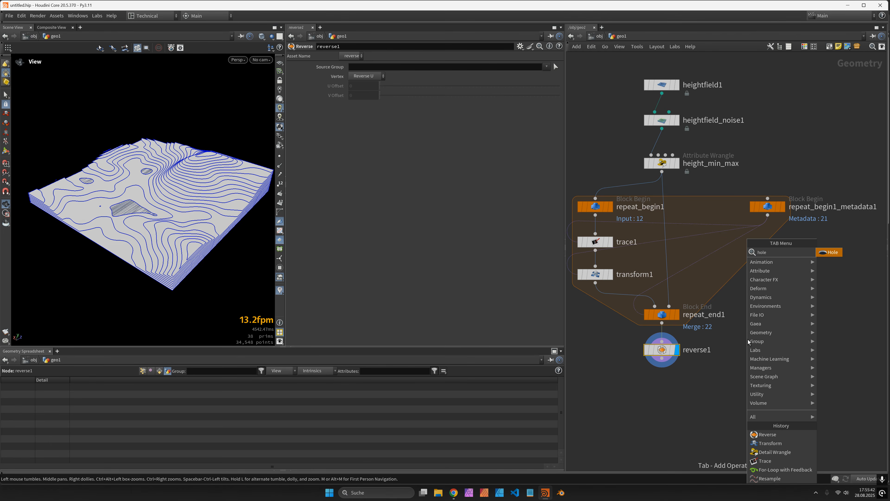
key("Return")
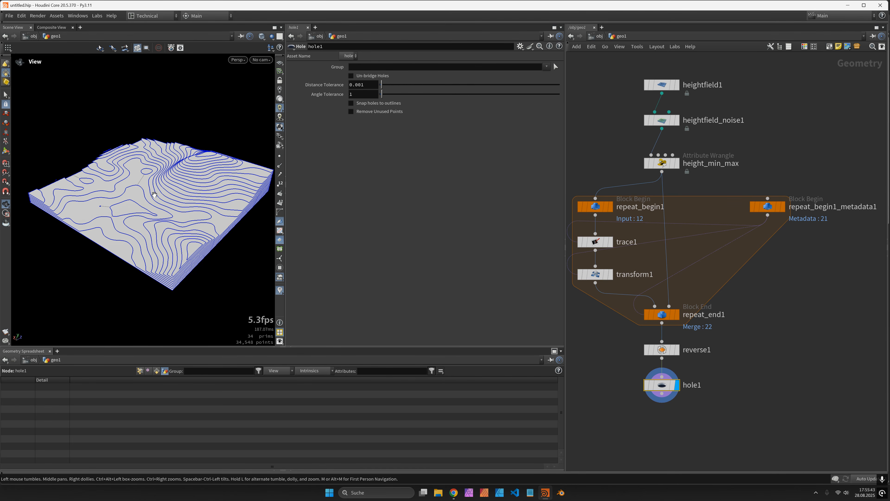
left_click_drag(125, 211, 89, 204)
scroll(100, 212, "up", 3)
scroll(136, 211, "down", 2)
- Move repeat_end1 and the nodes after it down, and insert a Primitive Wrangle between transform1 and repeat_end1
left_click(595, 273)
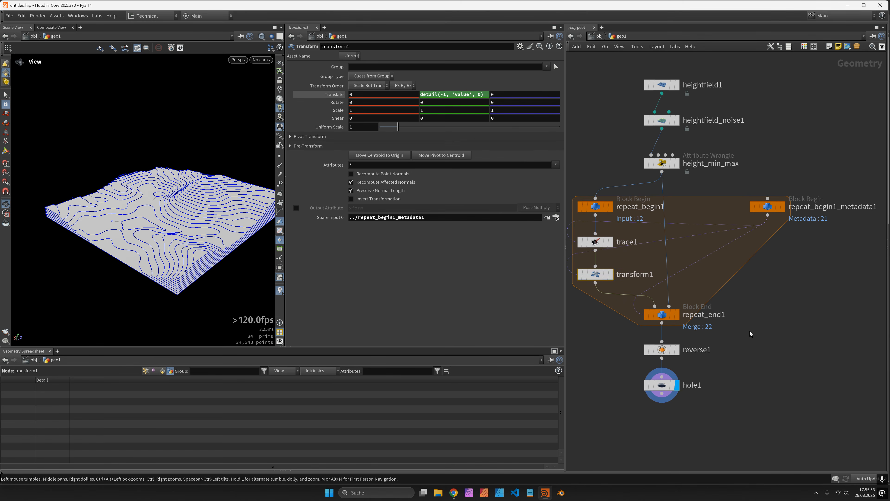
middle_click_drag(750, 331, 773, 250)
left_click_drag(779, 246, 690, 350)
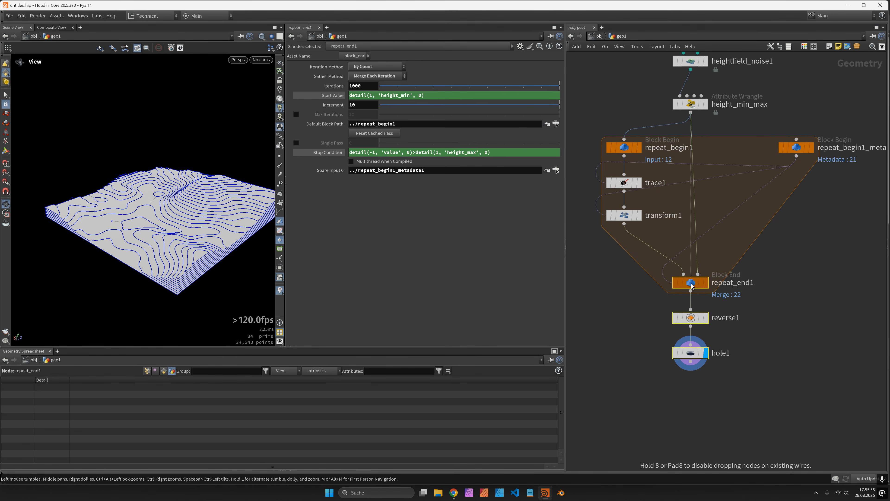
scroll(659, 249, "up", 2)
key("Tab")
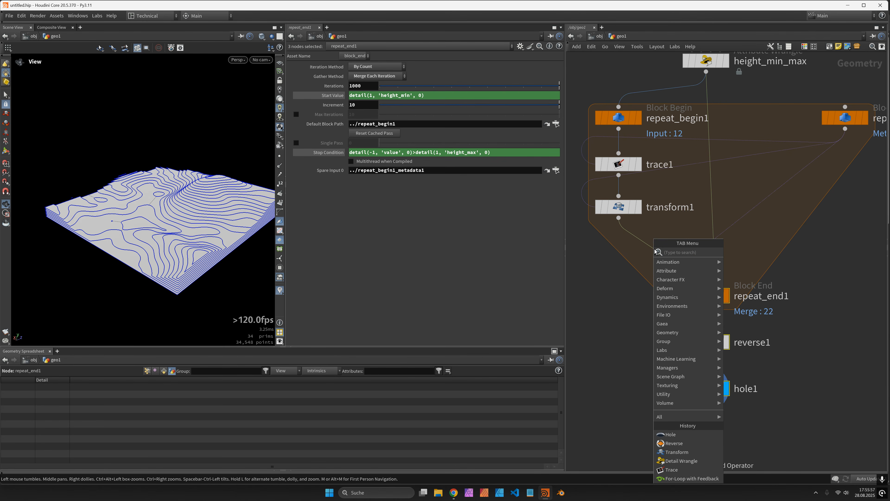
type("prw")
key("Return")
left_click(653, 251)
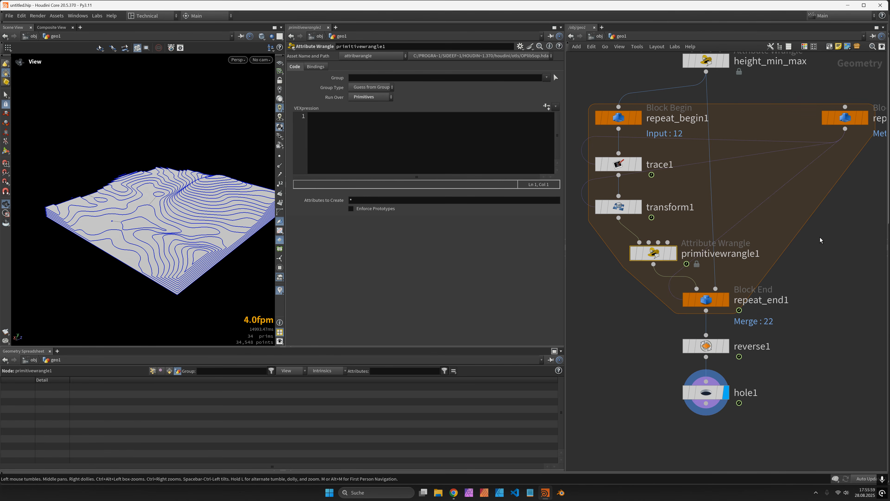
left_click_drag(653, 253, 619, 250)
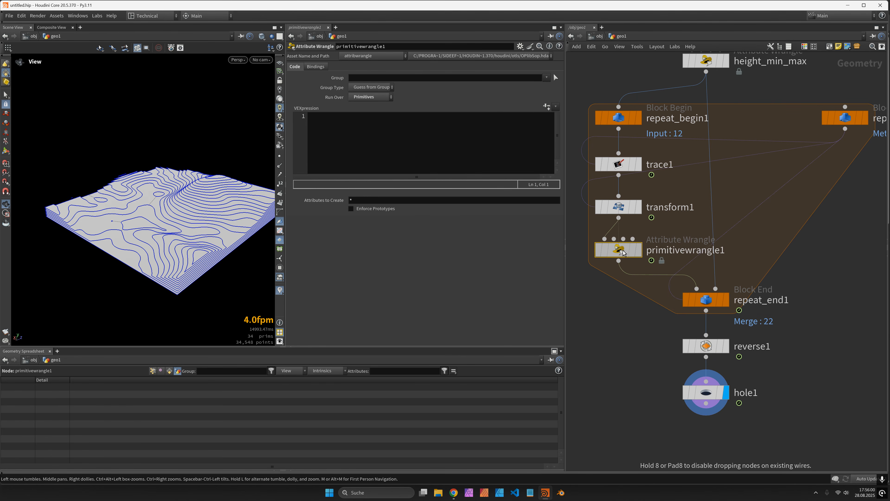
- Add a spare input to the primitive wrangle that references repeat_begin1_metadata1
left_click(520, 47)
left_click(541, 122)
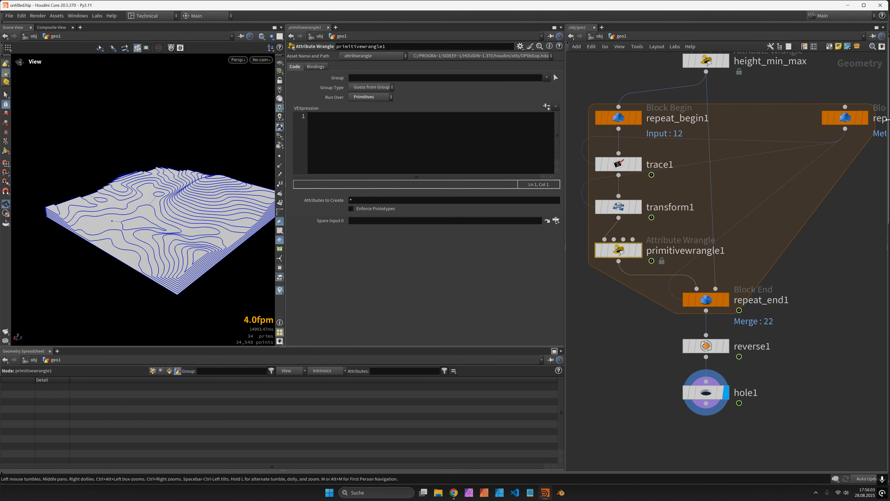
left_click_drag(856, 118, 468, 224)
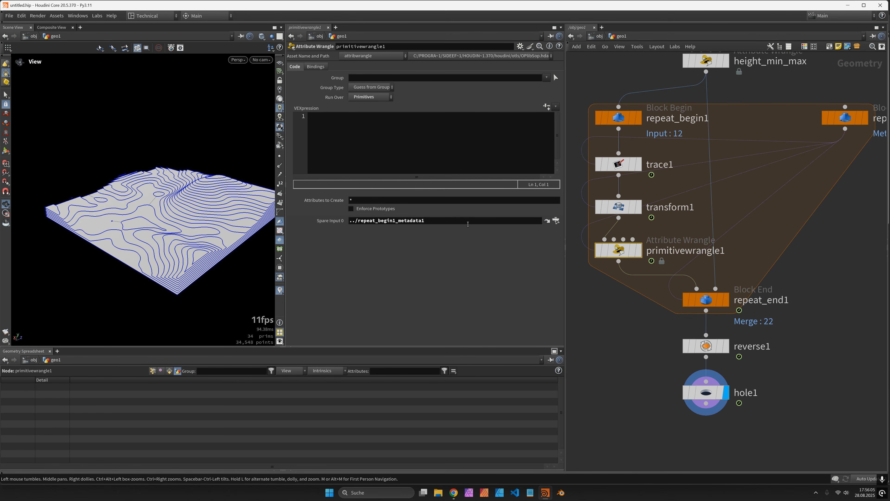
- Rename the primitive wrangle as class
double_click(673, 254)
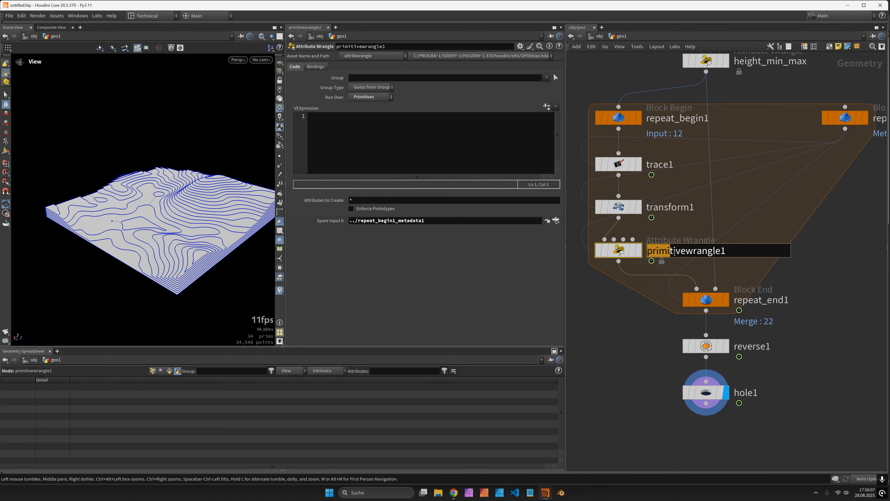
double_click(675, 253)
type("class")
key("Return")
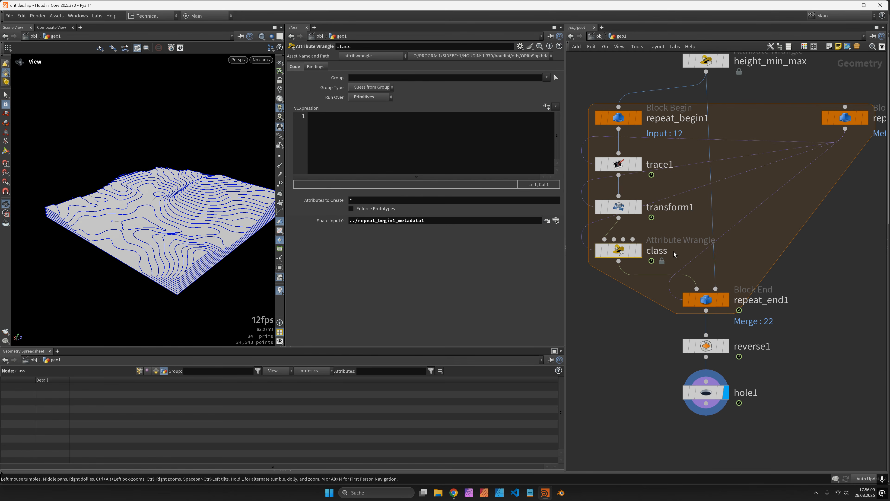
- Write i@class = detail(-1, 'iteration', 0); in the class wrangle and list hole1's primitive attributes
left_click(419, 152)
type("i@")
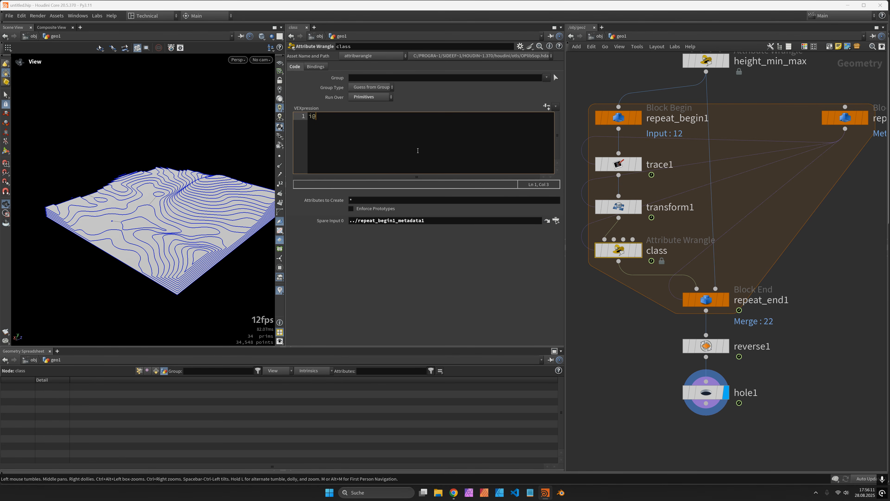
type("class = detai")
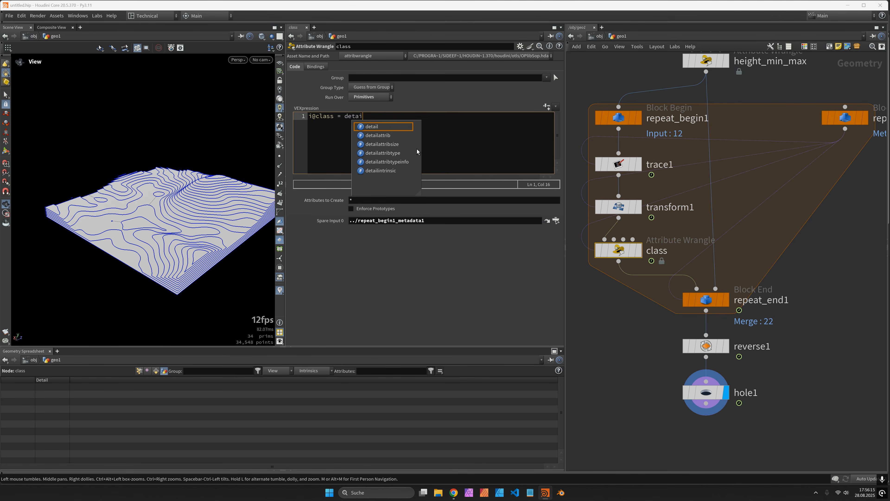
type("l(-1")
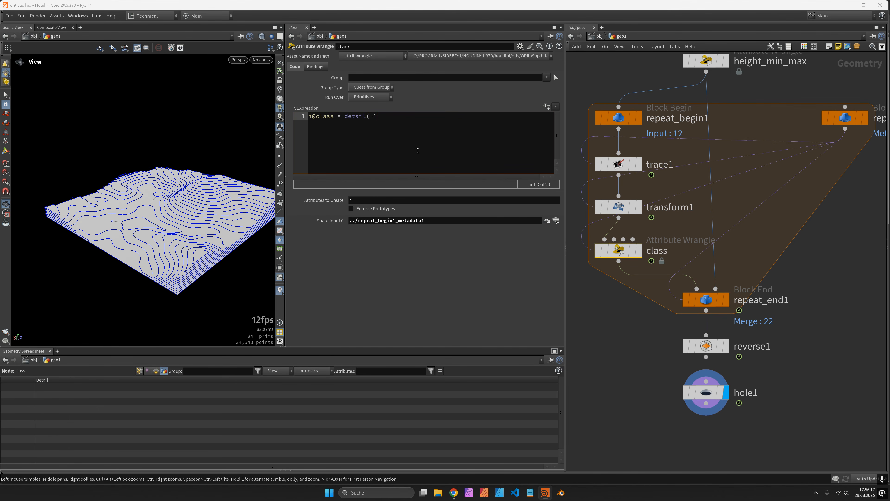
type(", 'iteration', 0);")
left_click(708, 393)
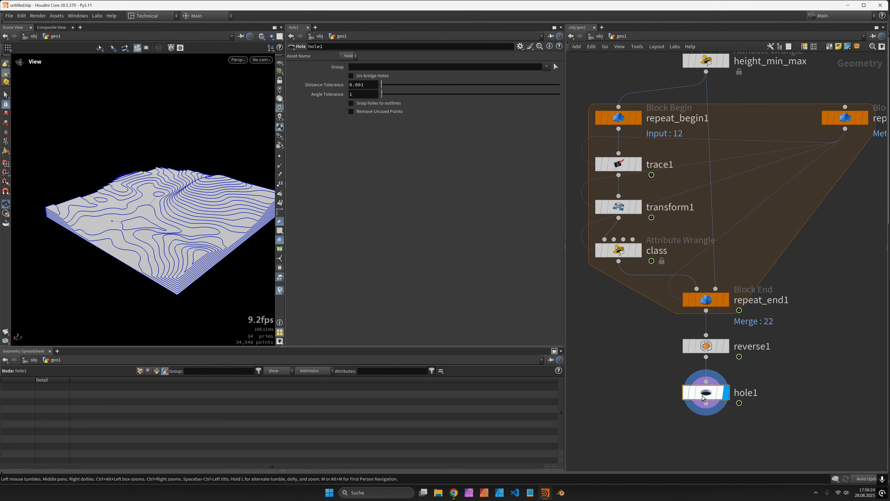
left_click(157, 370)
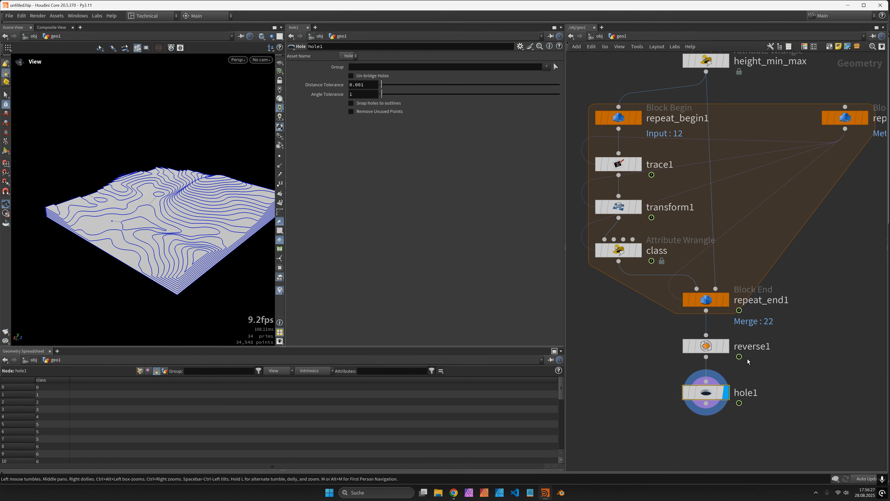
- Append an Attribute Adjust Color node after hole1
key("Tab")
type("ac")
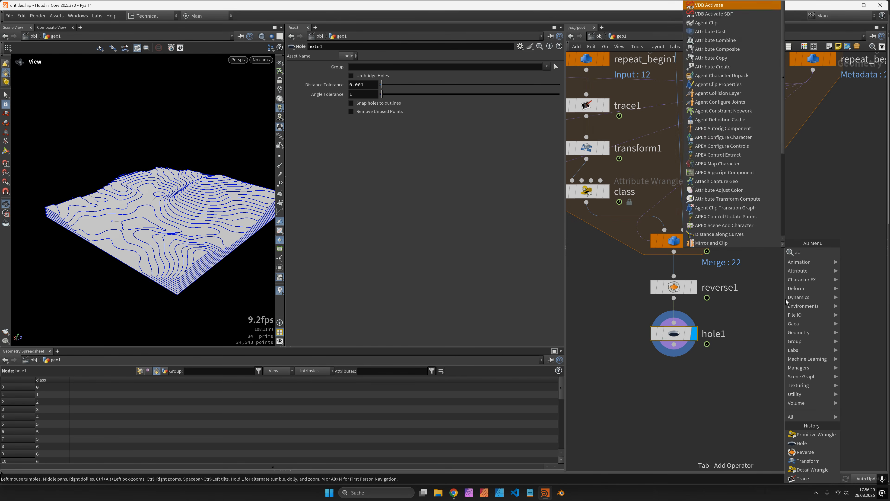
type("olor")
key("Return")
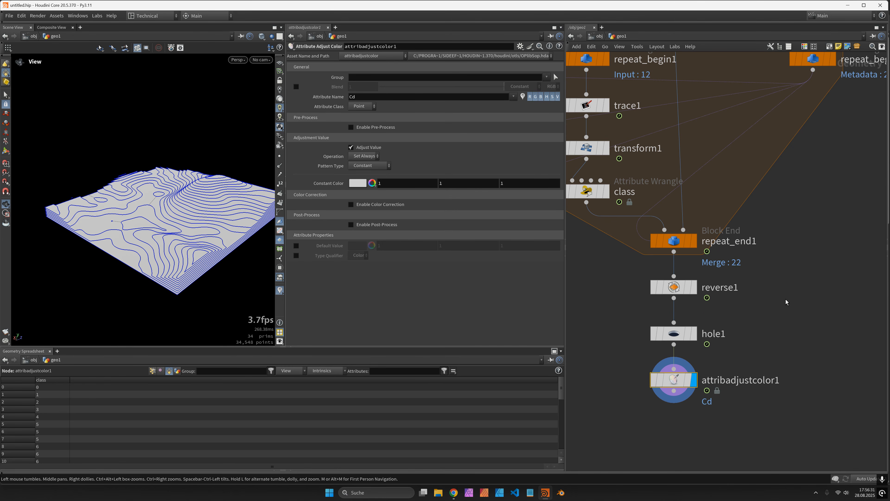
- Set attribadjustcolor1's attribute class to Primitive and its pattern type to Remap Attribute
left_click(367, 107)
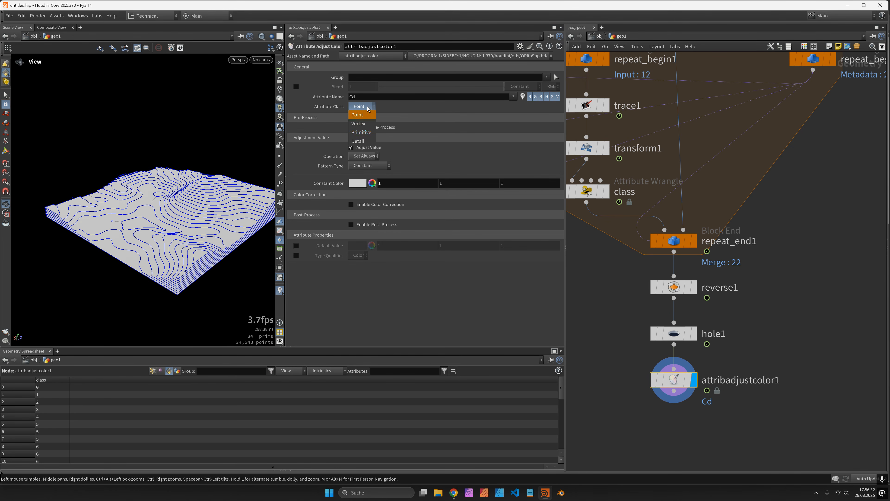
left_click(365, 133)
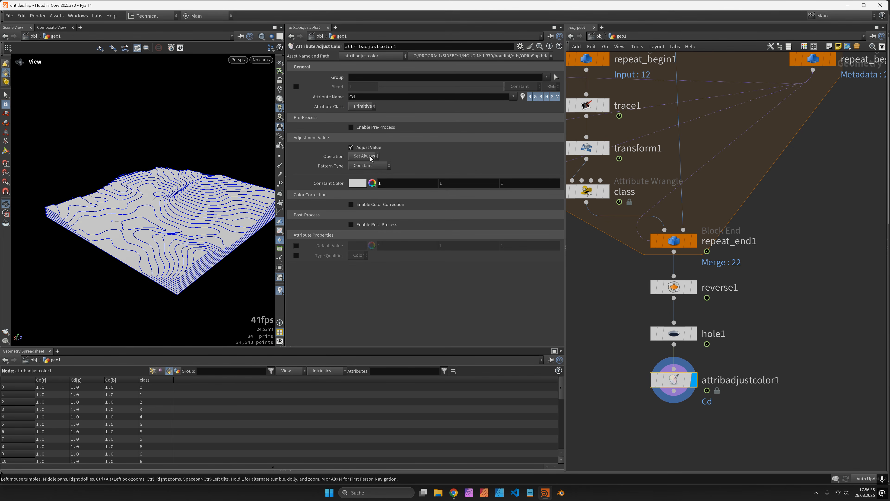
left_click(376, 169)
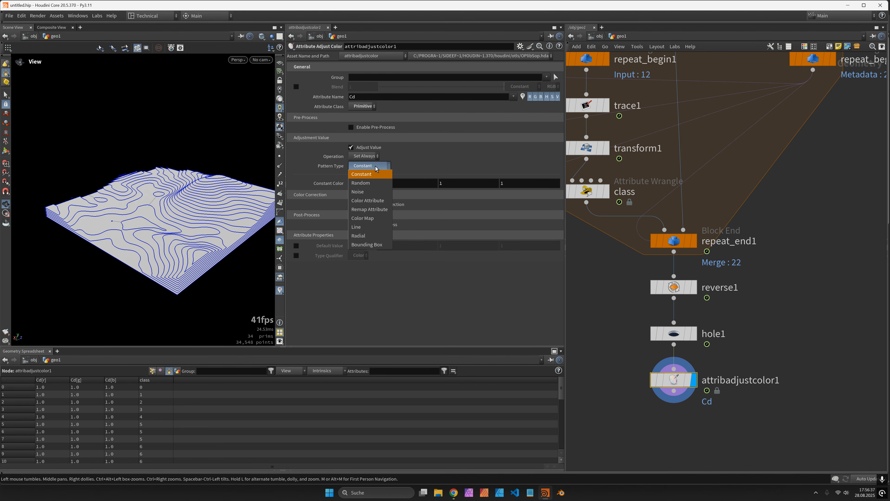
left_click(369, 209)
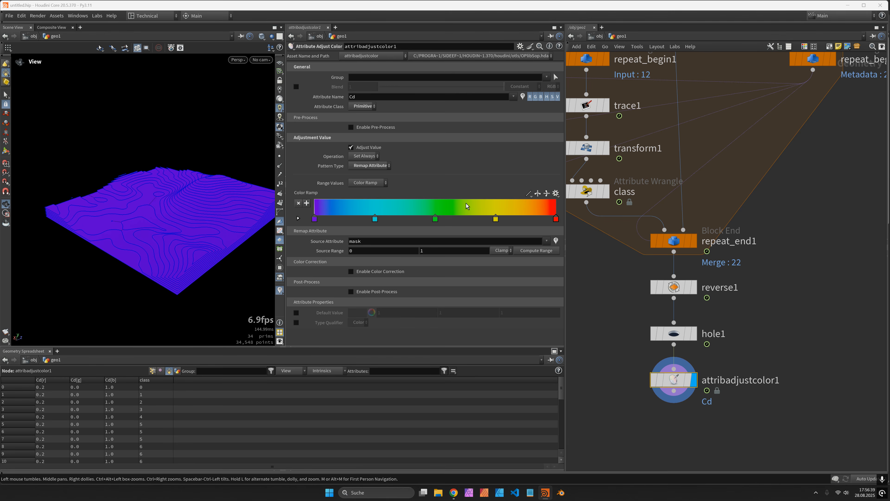
- Use class as the source attribute for the color remap and compute its source range
left_click(455, 241)
type("c")
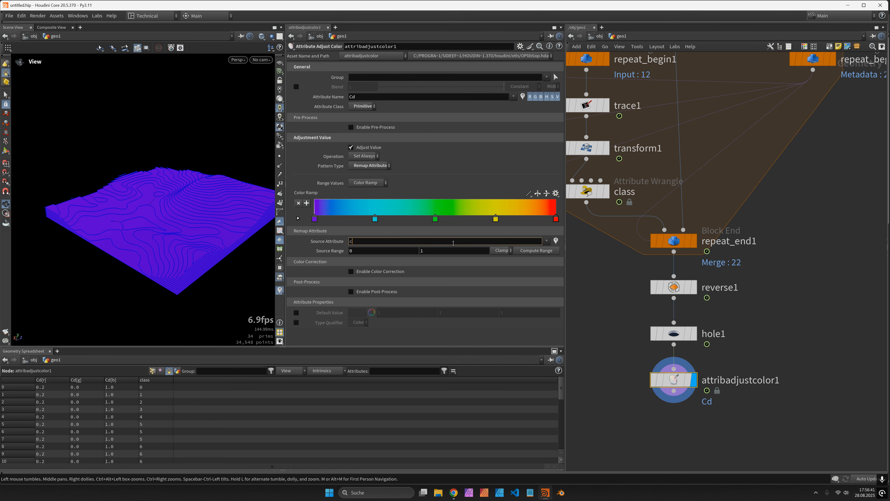
type("lass")
key("Return")
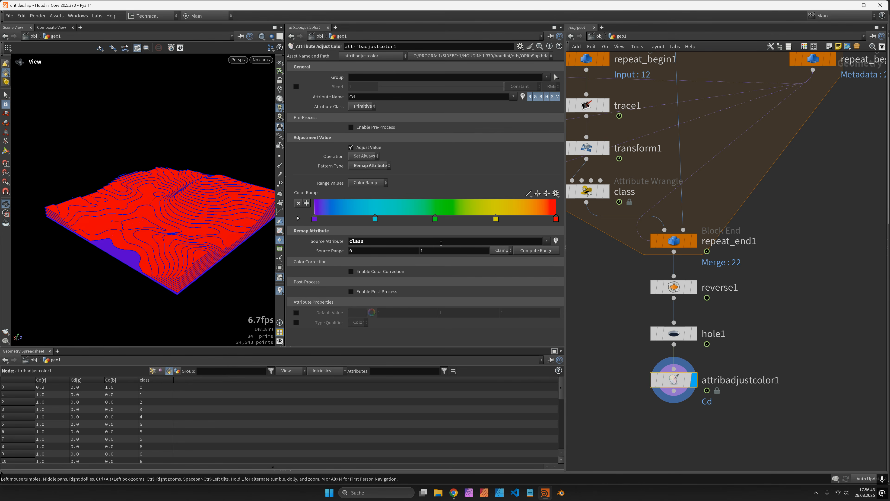
left_click(535, 251)
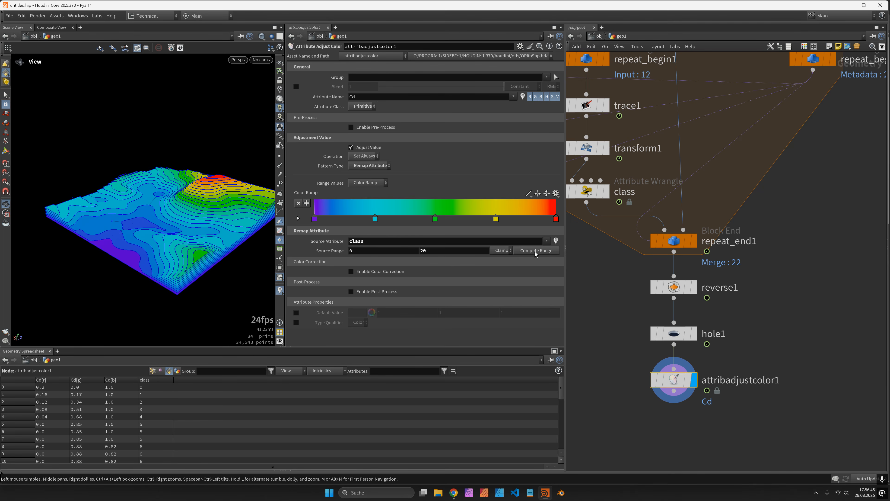
- Set the source range maximum to the expression nuniquevals(0, D_PRIMITIVE, 'class')
left_click(448, 252)
type("nun")
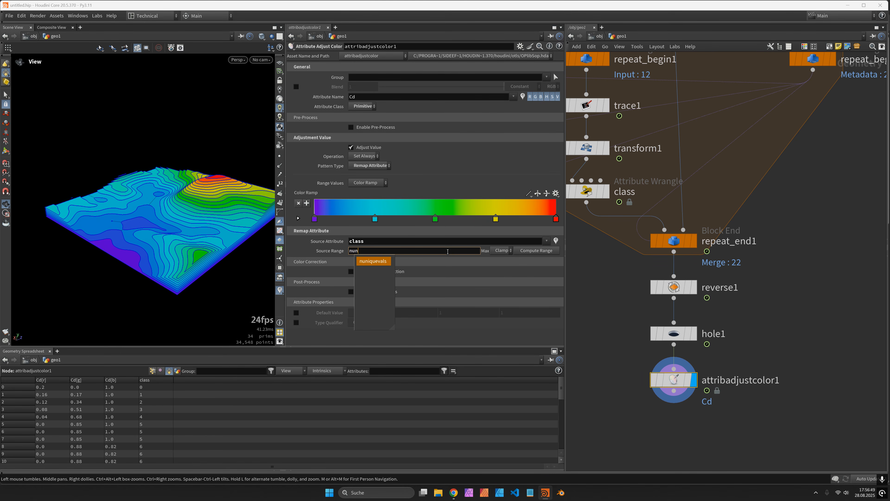
key("Tab")
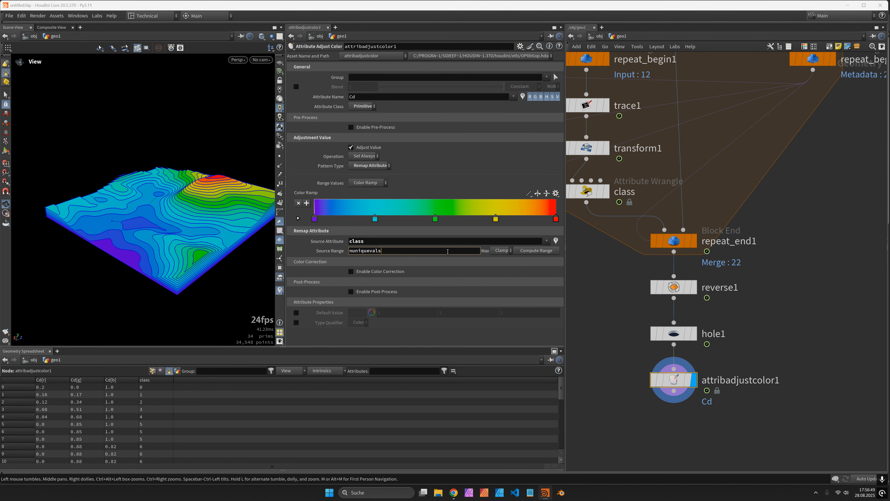
type("(0,")
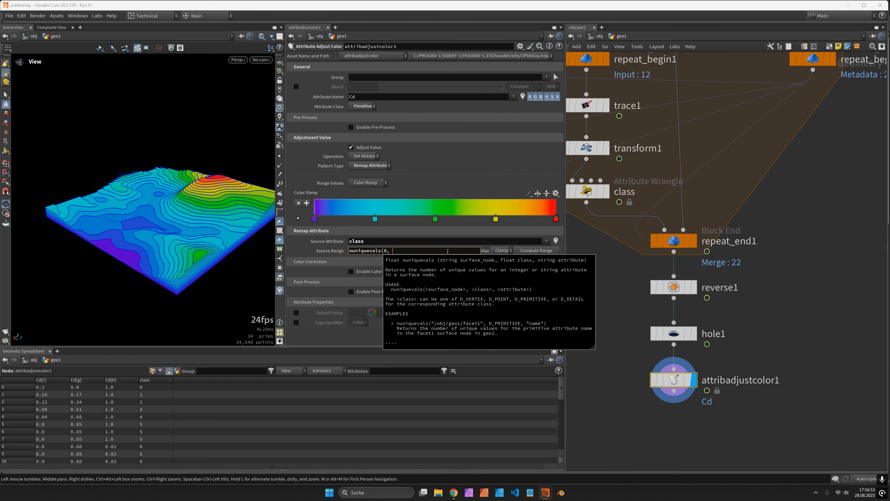
type(" D_PRIMITIVE,")
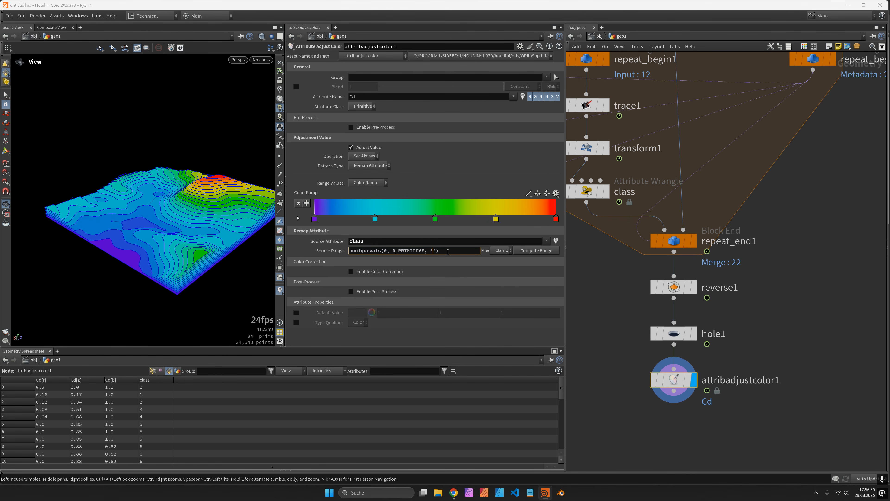
type("class")
key("Return")
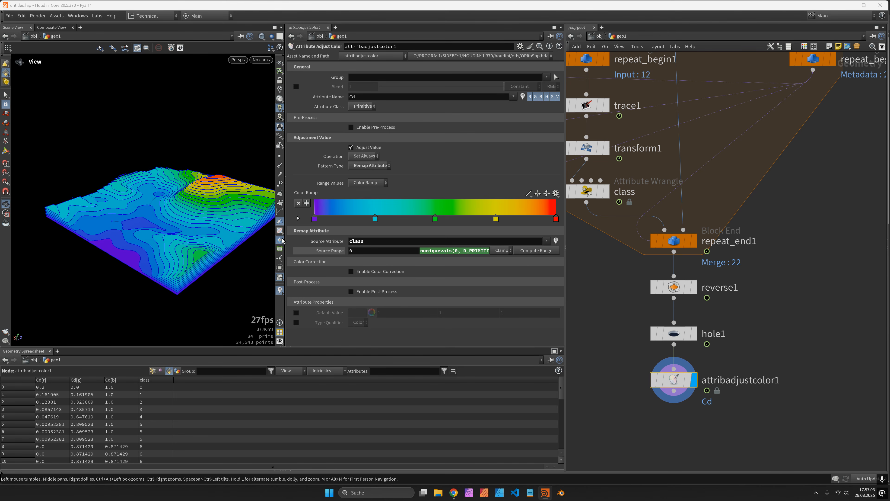
- Set the amplitude of heightfield_noise1 to 2000, trying 1500 first
mouse_move(156, 225)
left_mouse_down()
mouse_move(185, 229)
mouse_move(151, 234)
left_mouse_up()
scroll(750, 246, "down", 4)
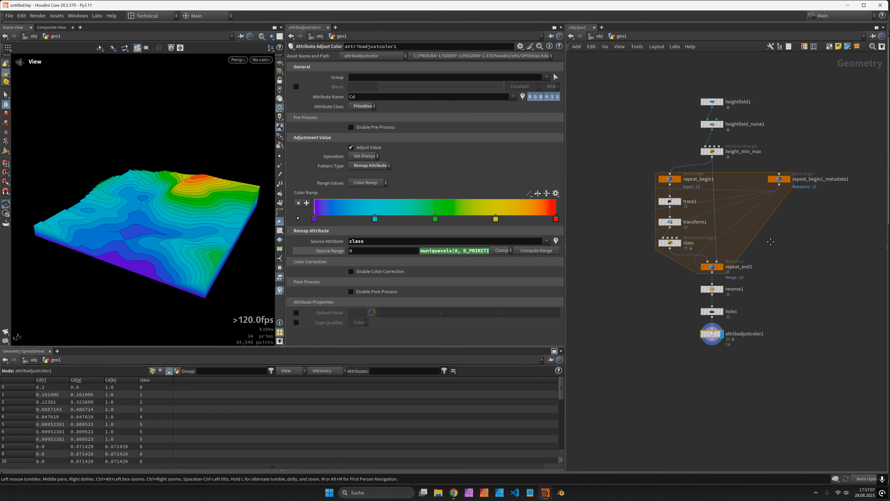
scroll(724, 101, "up", 2)
left_click(707, 135)
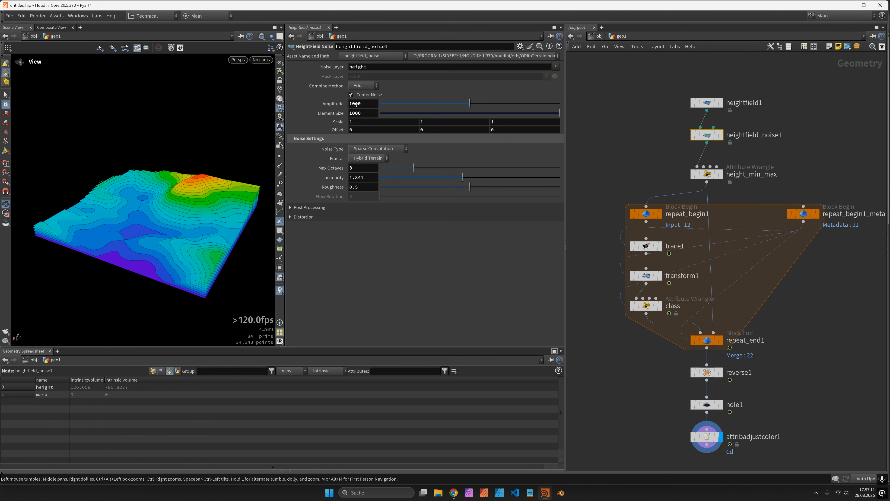
left_click_drag(349, 104, 355, 105)
type("15")
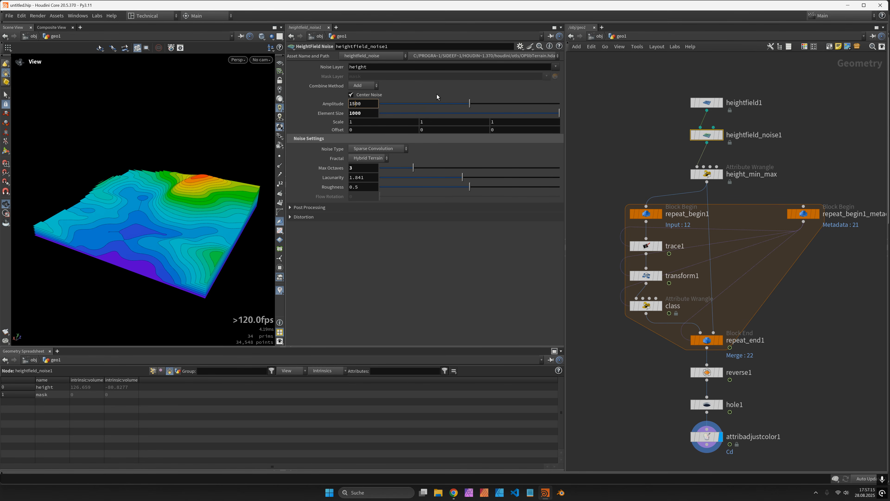
key("Return")
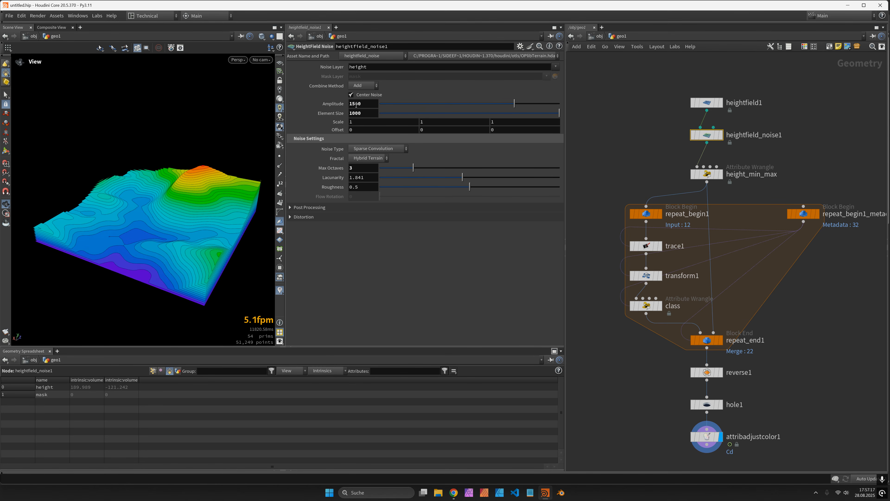
left_click_drag(356, 104, 345, 103)
type("20")
key("Return")
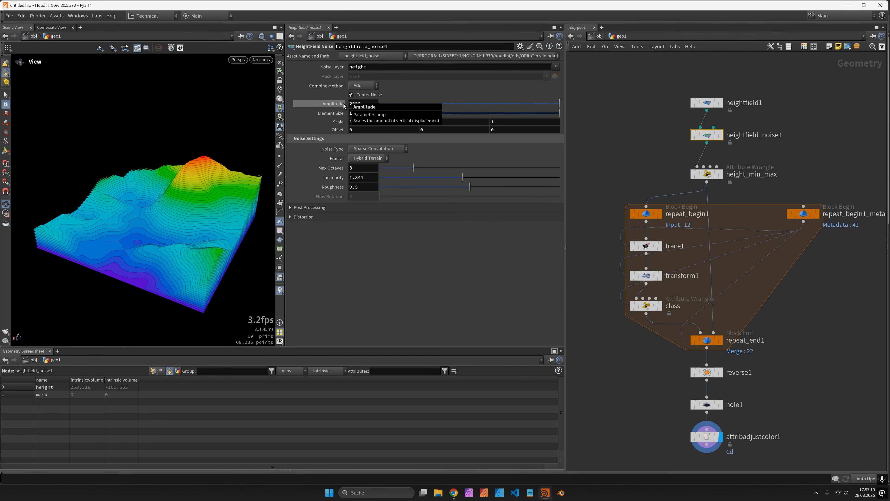
- Turn on point display in the viewport to inspect the contour layers' point density up close
left_click_drag(155, 195, 177, 200)
right_click_drag(177, 199, 201, 206)
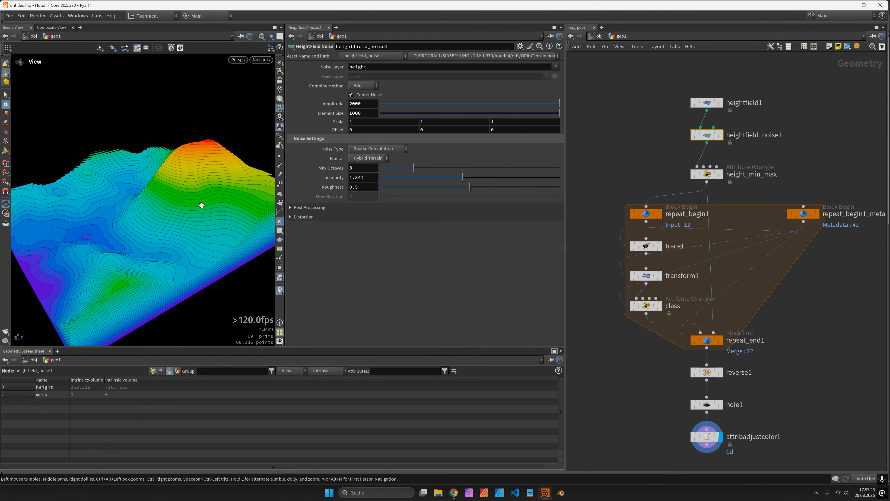
left_click(280, 156)
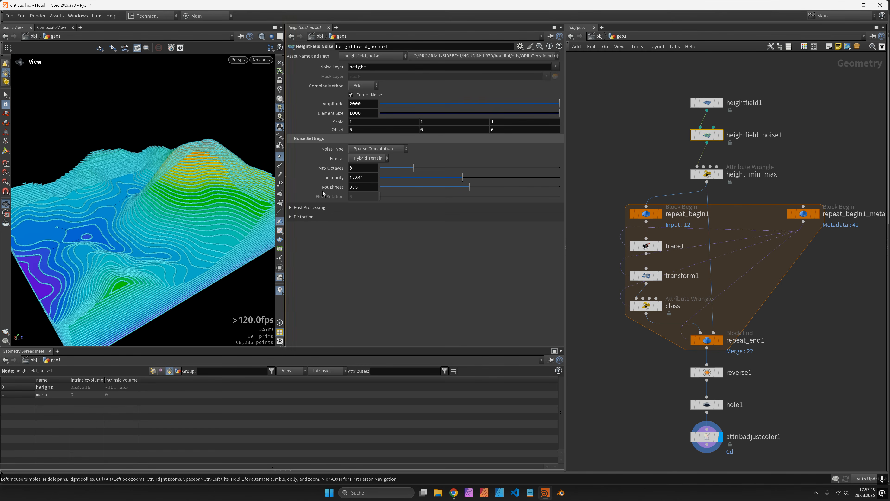
- Insert a Facet node between hole1 and attribadjustcolor1
middle_click_drag(816, 365, 788, 286)
scroll(706, 319, "up", 2)
middle_click_drag(747, 313, 737, 259)
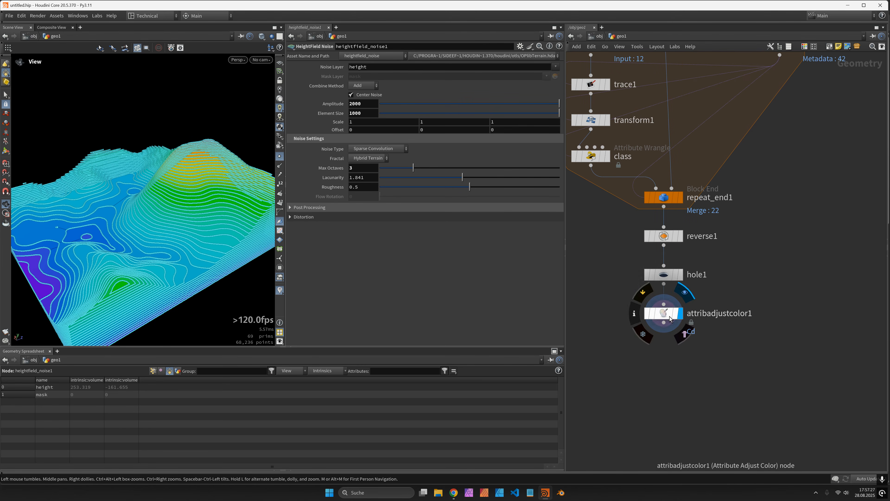
left_click_drag(670, 318, 670, 350)
left_click(677, 276)
key("Tab")
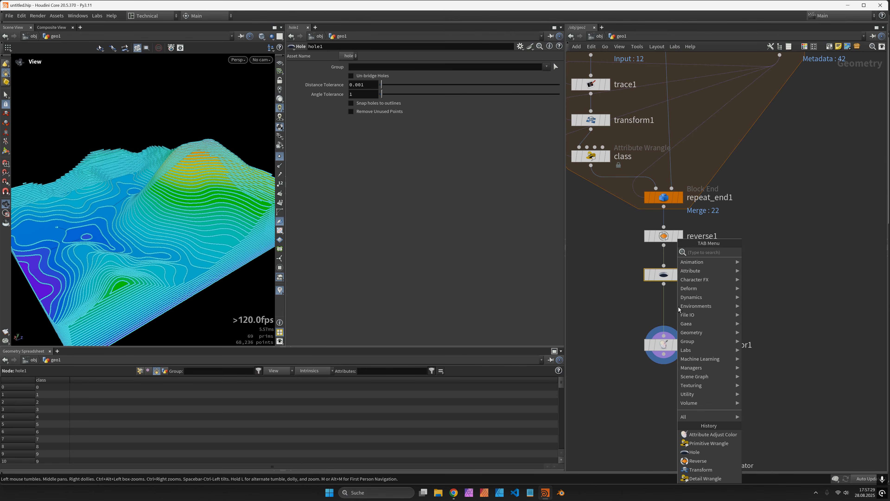
type("facet")
key("Return")
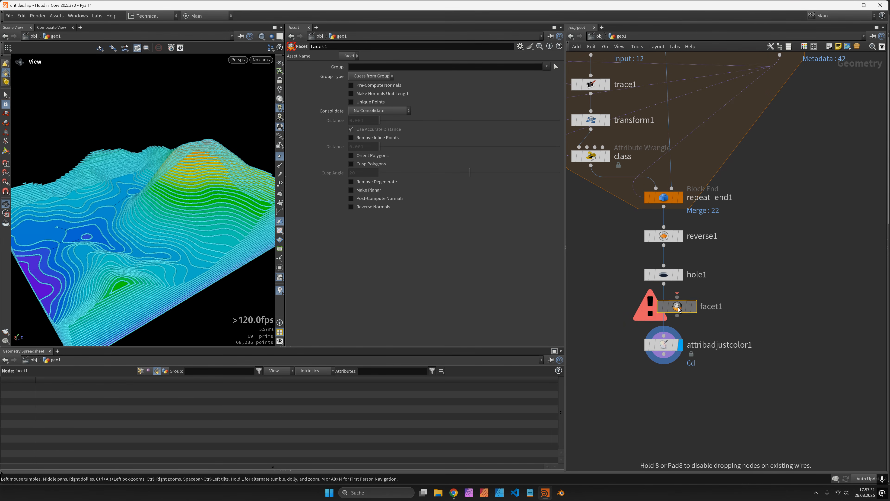
left_click(660, 304)
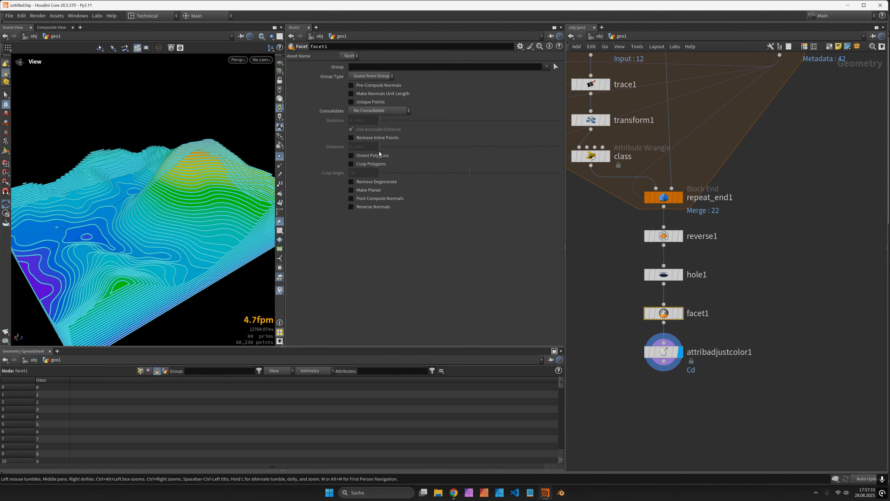
- Enable Remove Inline Points on facet1 and set its distance to 0.01, after trying 0.1
left_click(383, 138)
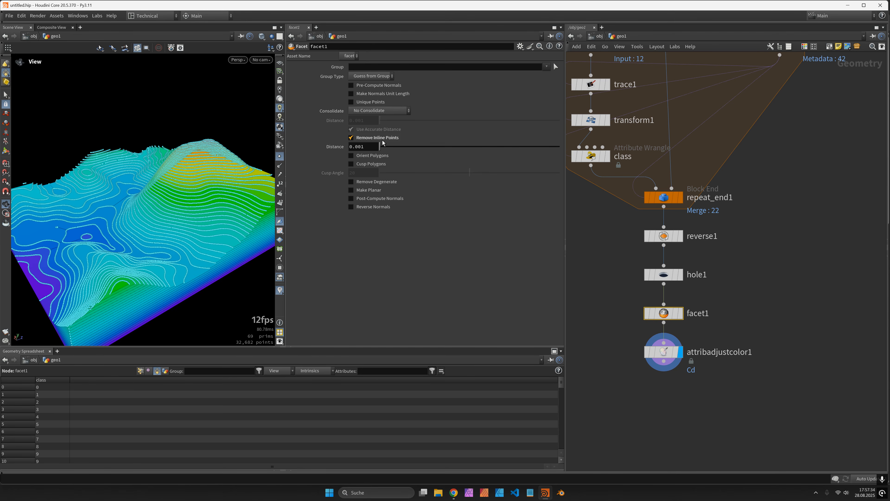
double_click(356, 147)
type("1")
key("Return")
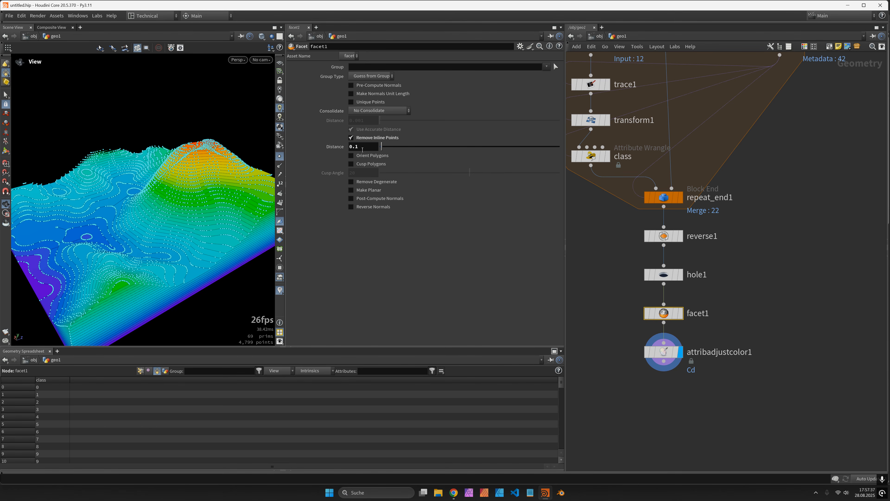
double_click(369, 147)
key("Return")
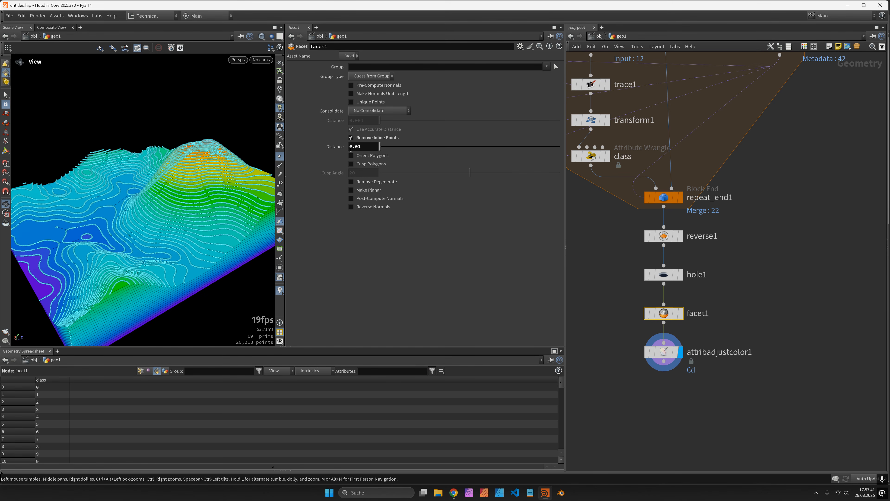
- Insert a PolyExtrude node between facet1 and attribadjustcolor1
left_click_drag(273, 204, 222, 227)
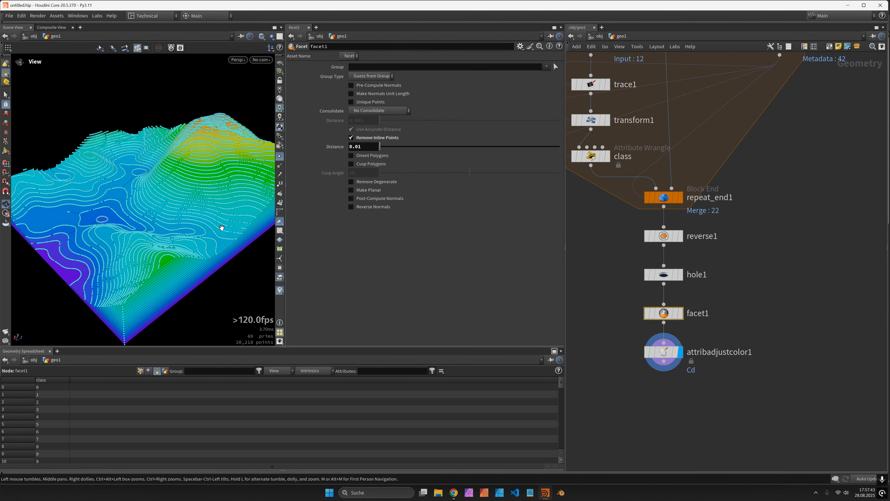
scroll(190, 199, "up", 8)
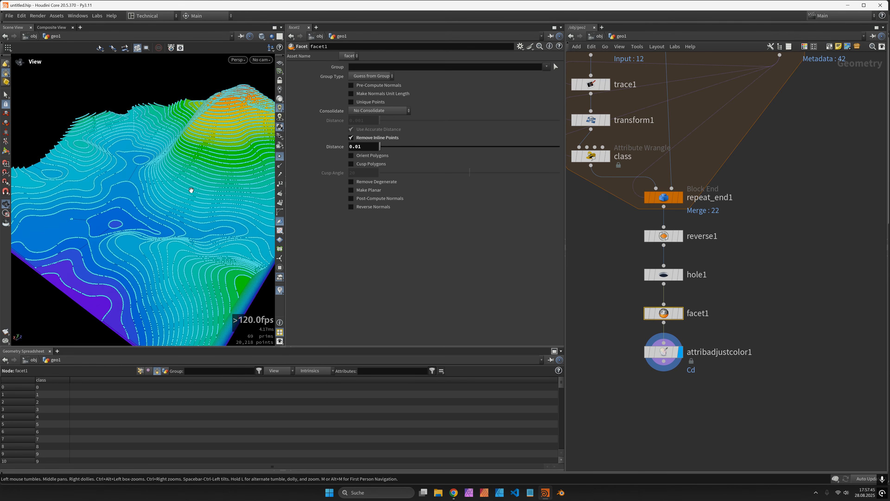
left_click_drag(677, 351, 676, 389)
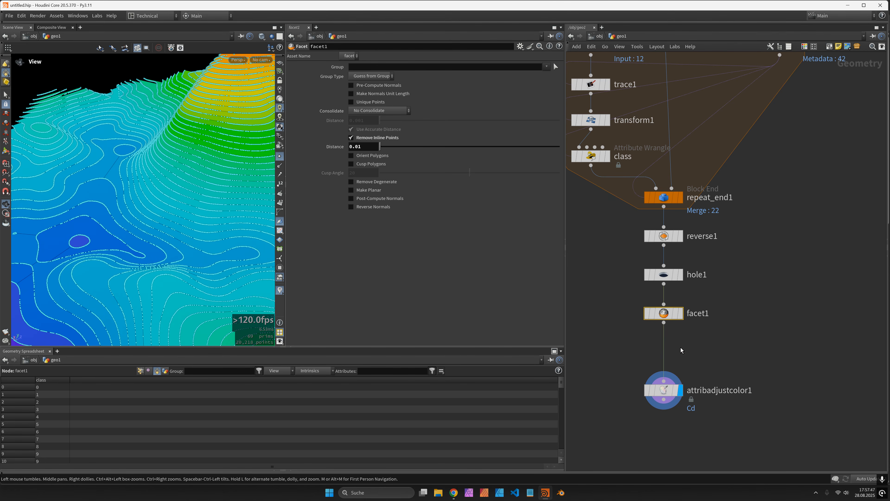
key("Tab")
type("polye")
key("Return")
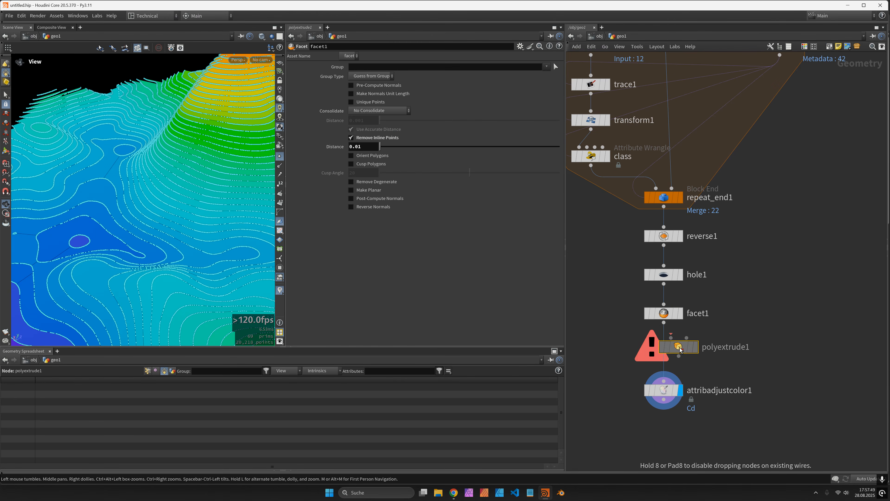
left_click(680, 347)
left_click_drag(679, 347, 666, 352)
- Copy repeat_end1's Increment parameter and paste it as a relative reference into polyextrude1's Distance
scroll(737, 297, "down", 3)
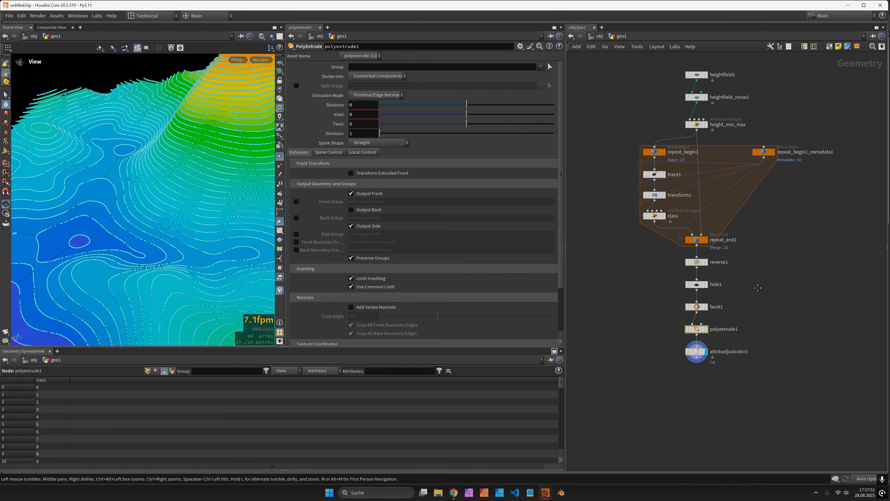
middle_click_drag(757, 286, 767, 305)
left_click(662, 193)
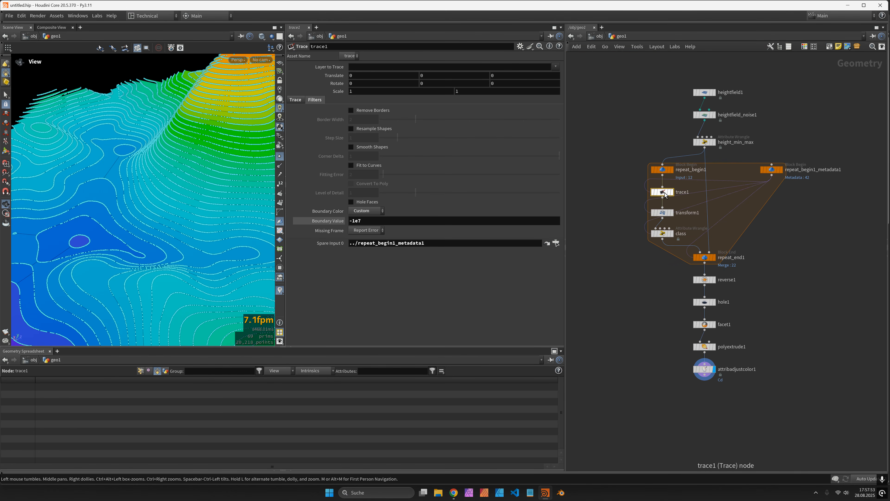
left_click(709, 258)
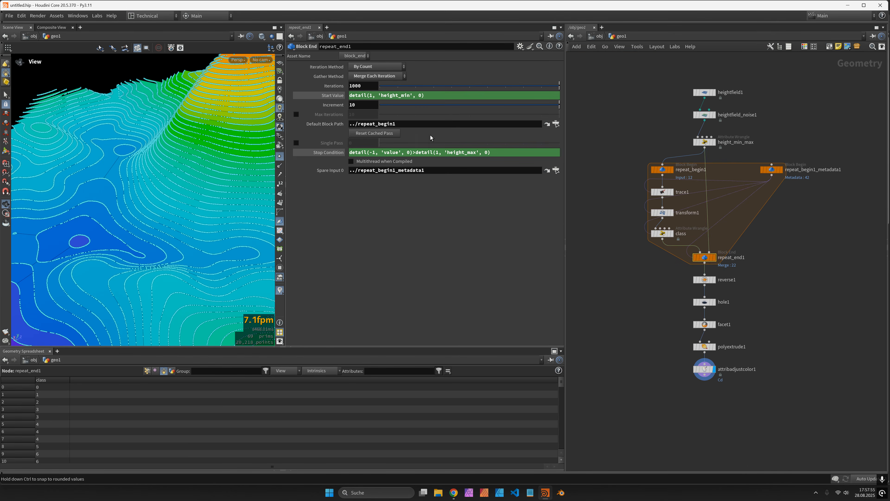
left_click(362, 105)
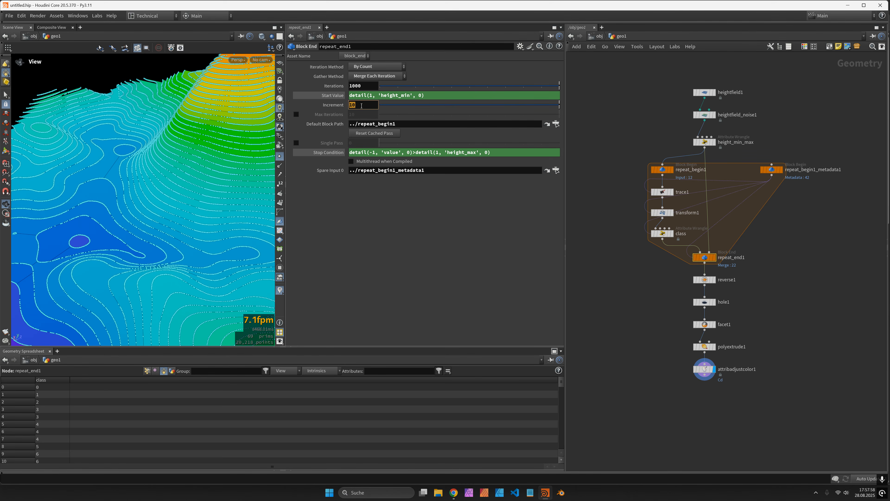
right_click(339, 105)
left_click(370, 168)
left_click(705, 347)
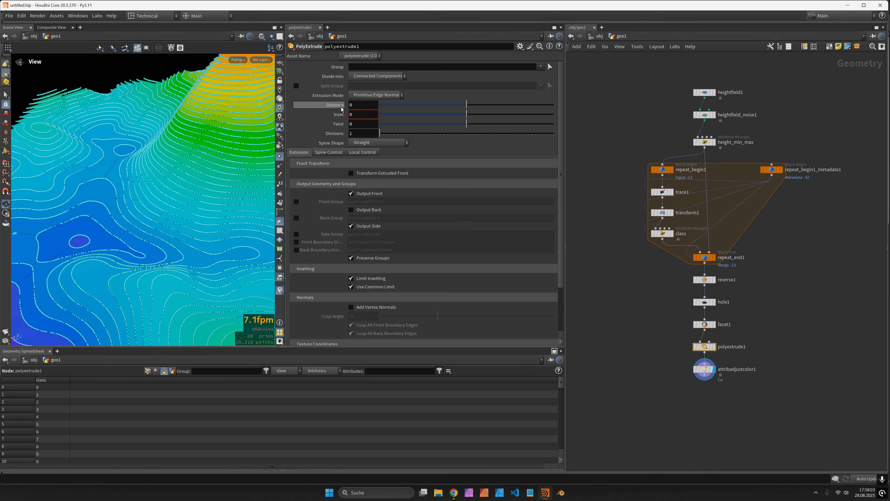
right_click(342, 108)
left_click(385, 195)
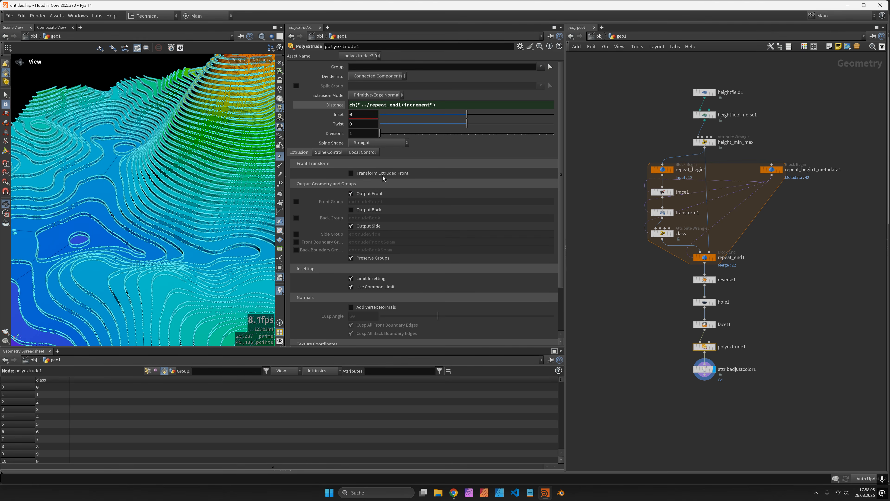
- Turn off point display in the viewport and enable Output Back on polyextrude1
left_click(280, 156)
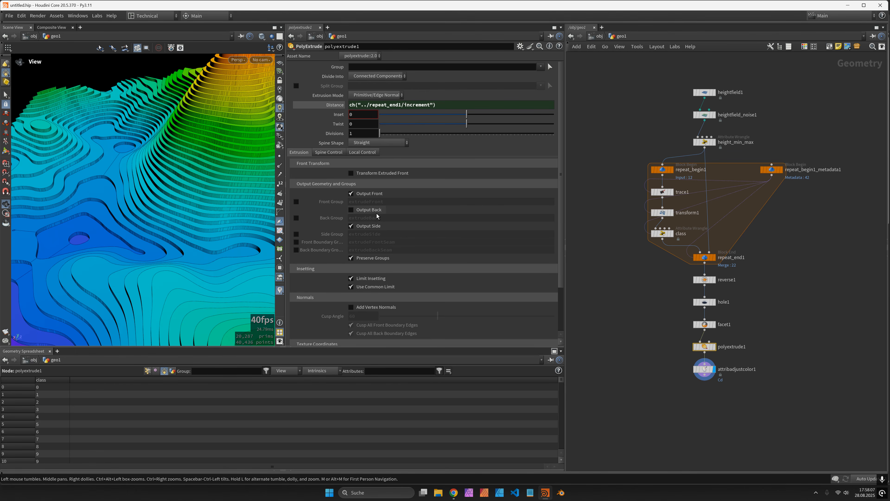
left_click(370, 211)
left_click_drag(193, 140, 181, 168)
- Set the Increment of repeat_end1 to 5 to try thinner contour layers
left_click(663, 192)
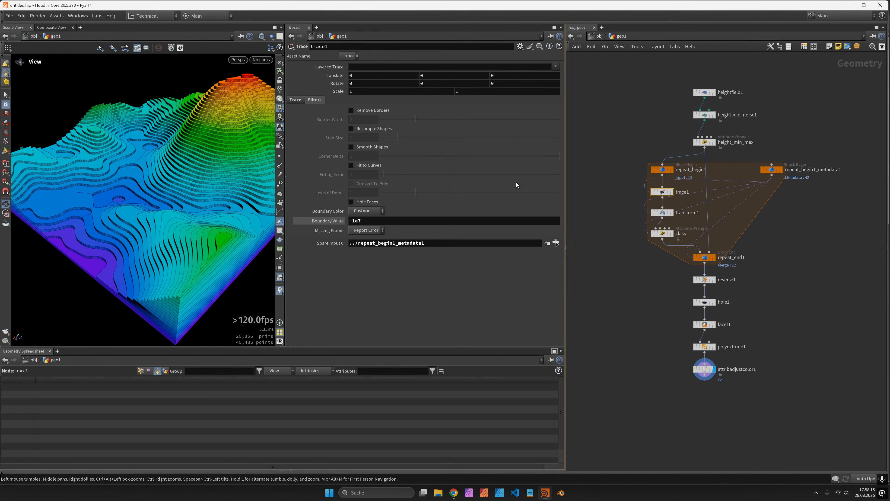
left_click(699, 257)
left_click(365, 105)
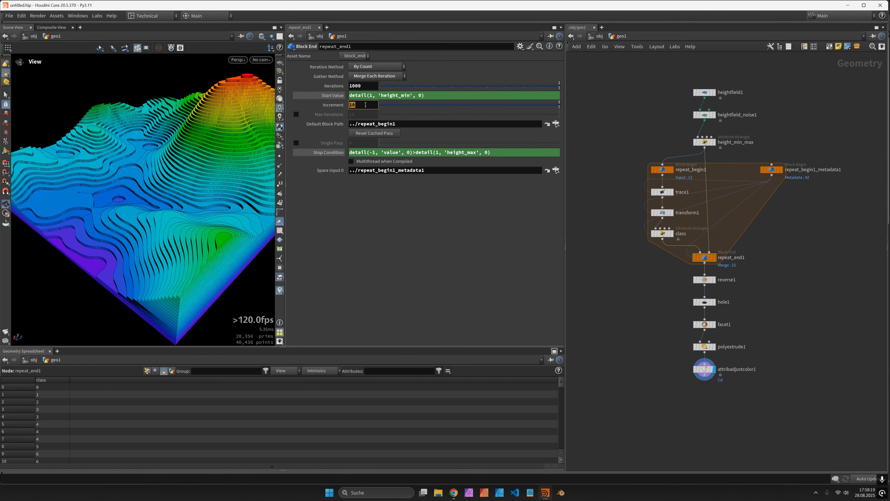
type("5")
key("Return")
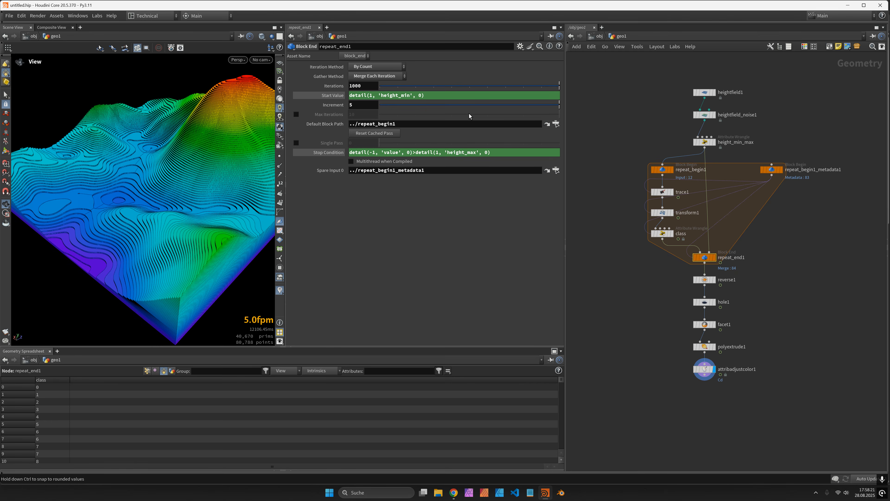
left_click_drag(149, 199, 175, 171)
middle_click_drag(174, 171, 161, 186)
- Switch the viewport shading to Smooth Shaded to view the layers without wireframe edges
left_click(270, 48)
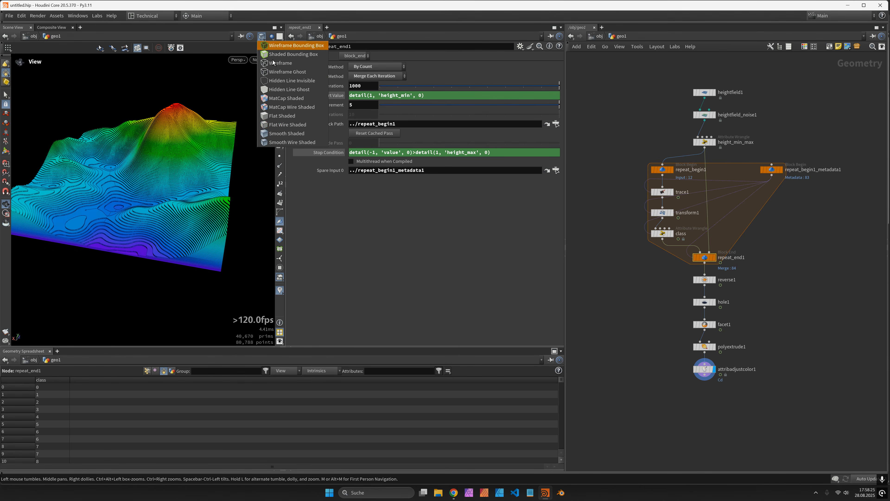
left_click(295, 134)
left_click_drag(184, 151, 158, 169)
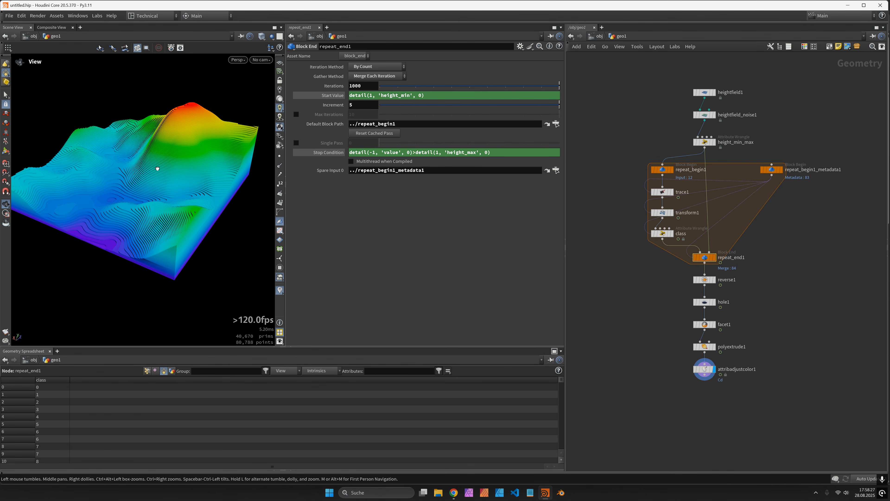
- Set the Increment of repeat_end1 to 25 for thicker contour layers
double_click(368, 106)
type("25")
key("Return")
- Switch the viewport shading to Smooth Wire Shaded, inspect the layered terrain, and select the attribadjustcolor1 node
left_click(261, 36)
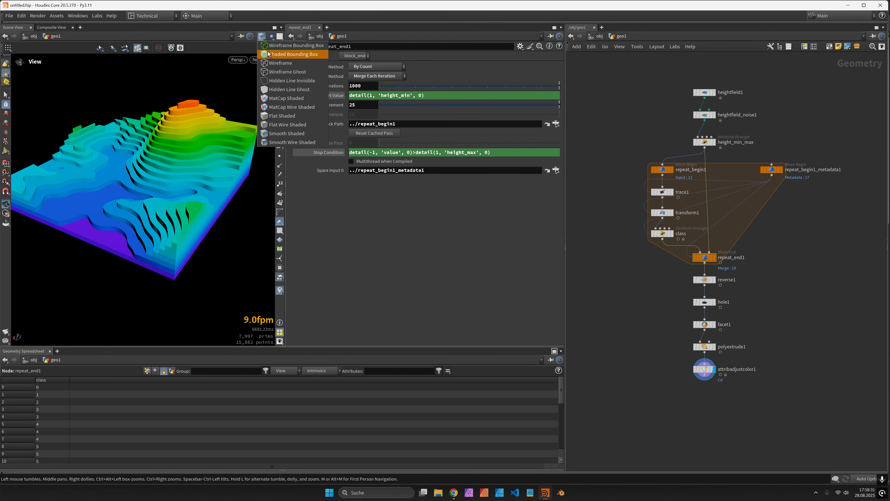
left_click(292, 142)
mouse_move(179, 149)
left_mouse_down()
mouse_move(202, 151)
mouse_move(183, 188)
left_mouse_up()
left_click(705, 369)
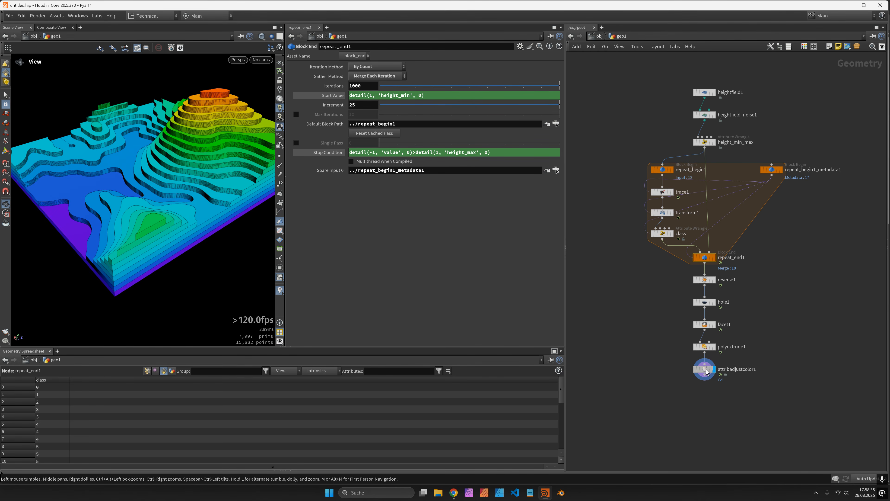